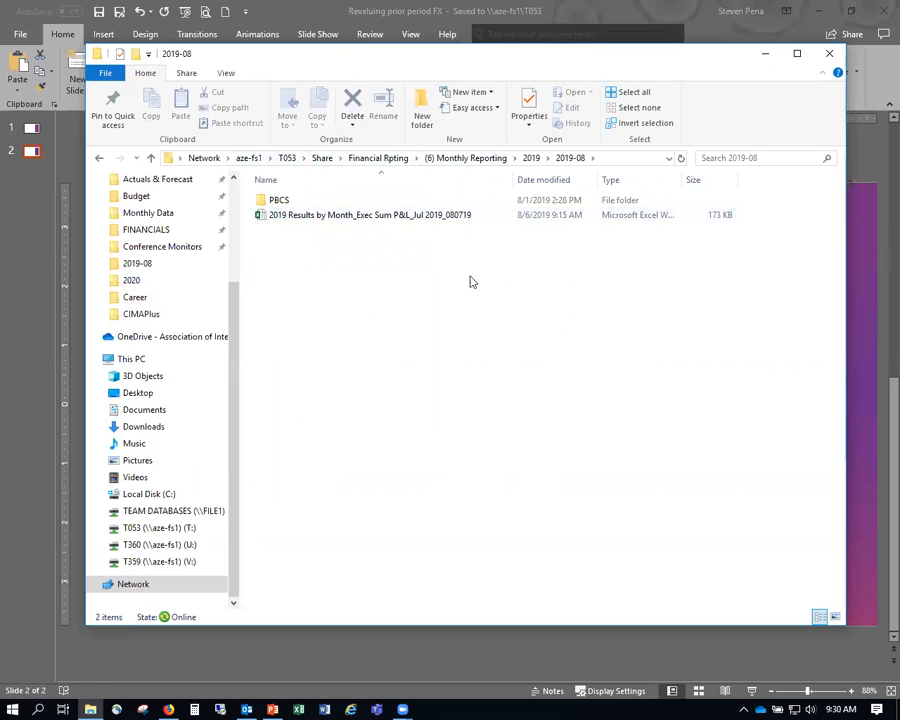
# - Open the 2019 Results by Month workbook and expand, then collapse, the Jan–Jun column group
pyautogui.click(445, 219)
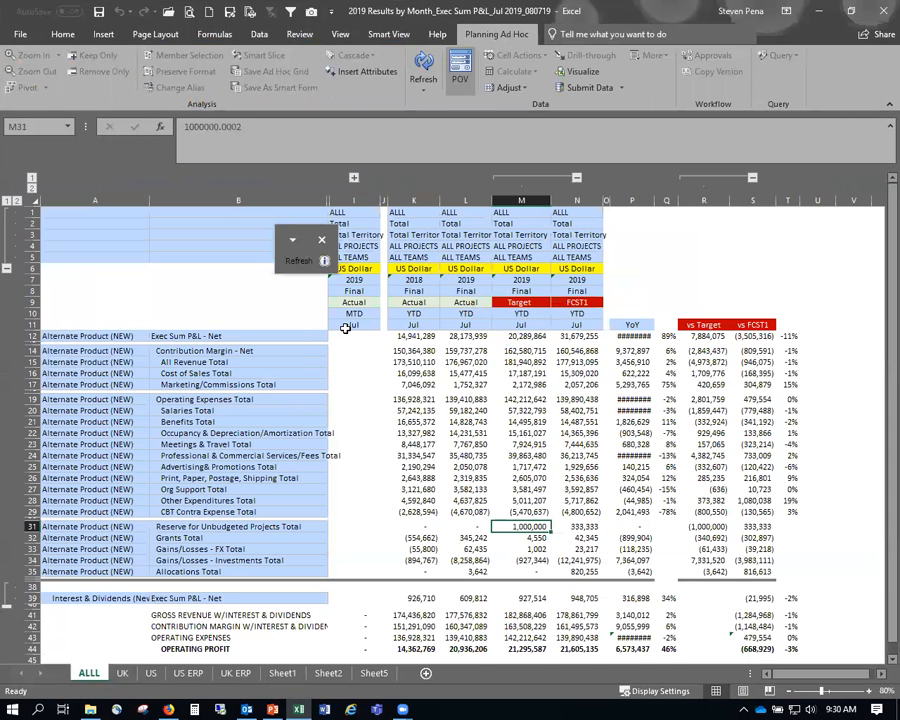
pyautogui.click(350, 325)
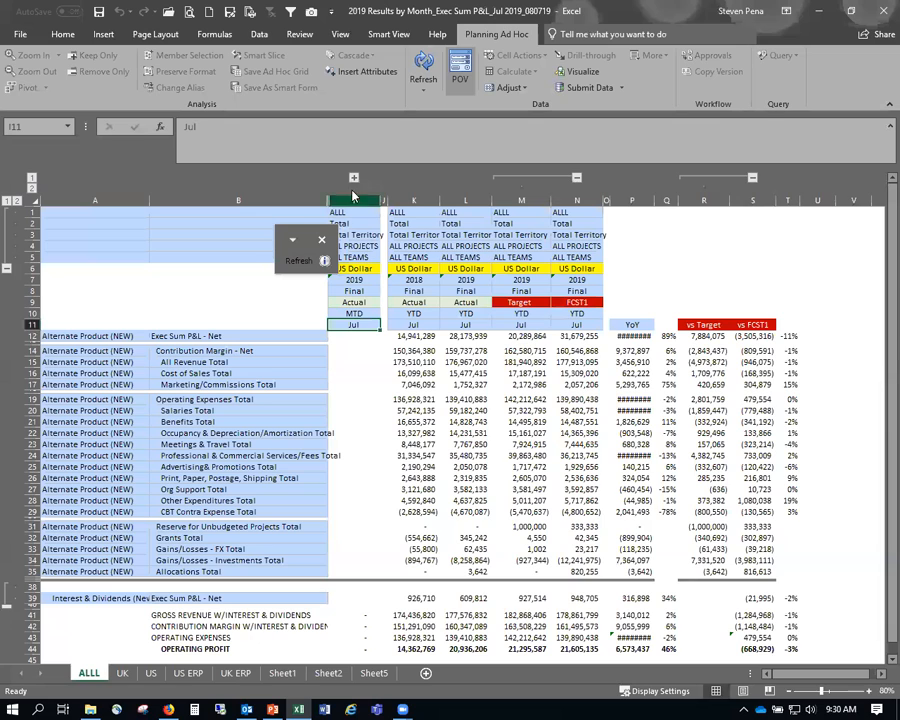
pyautogui.click(353, 178)
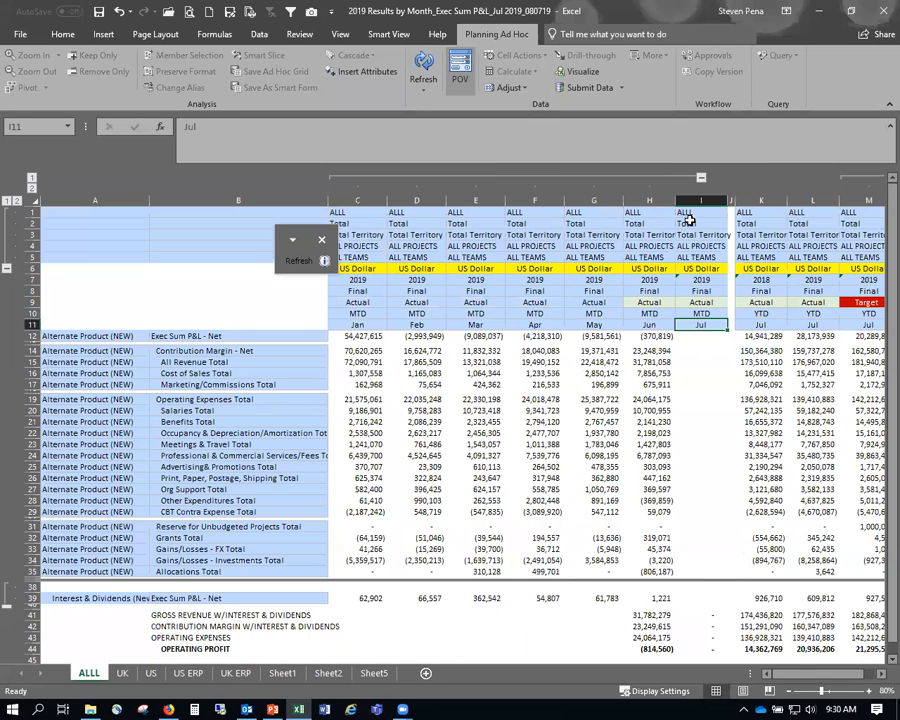
pyautogui.click(700, 178)
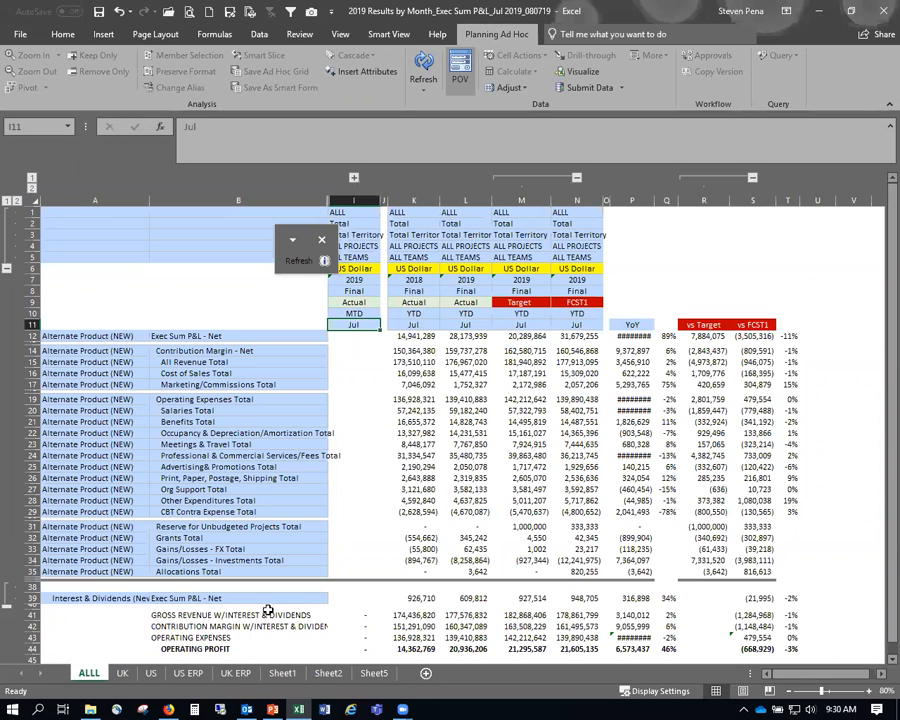
# - Review the UK, US, US ERP and UK ERP sheets, then glance at the presentation
pyautogui.click(122, 673)
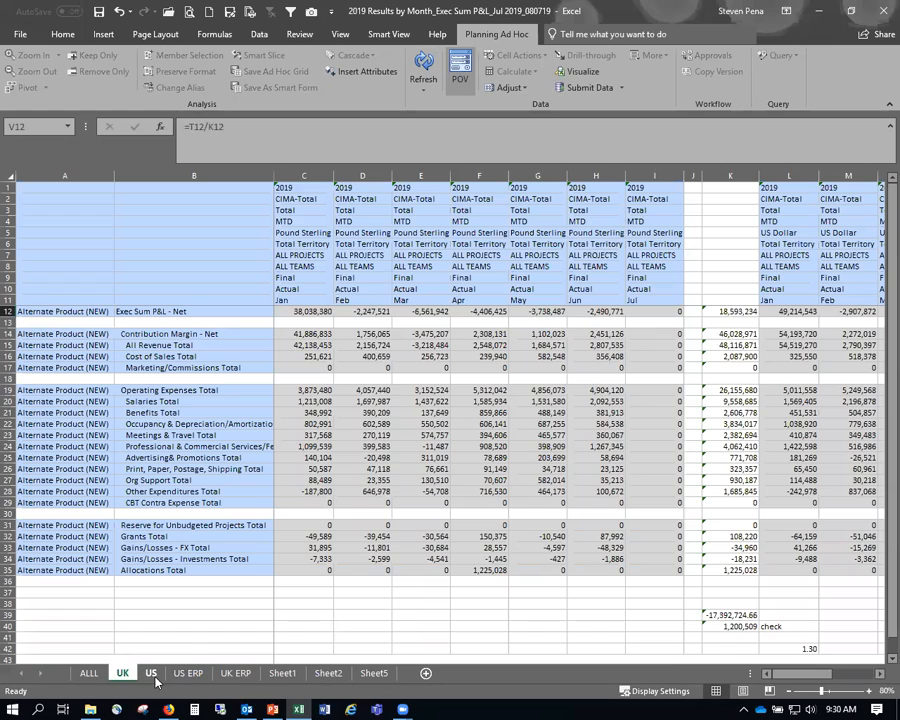
pyautogui.hotkey('ctrl', 'pagedown')
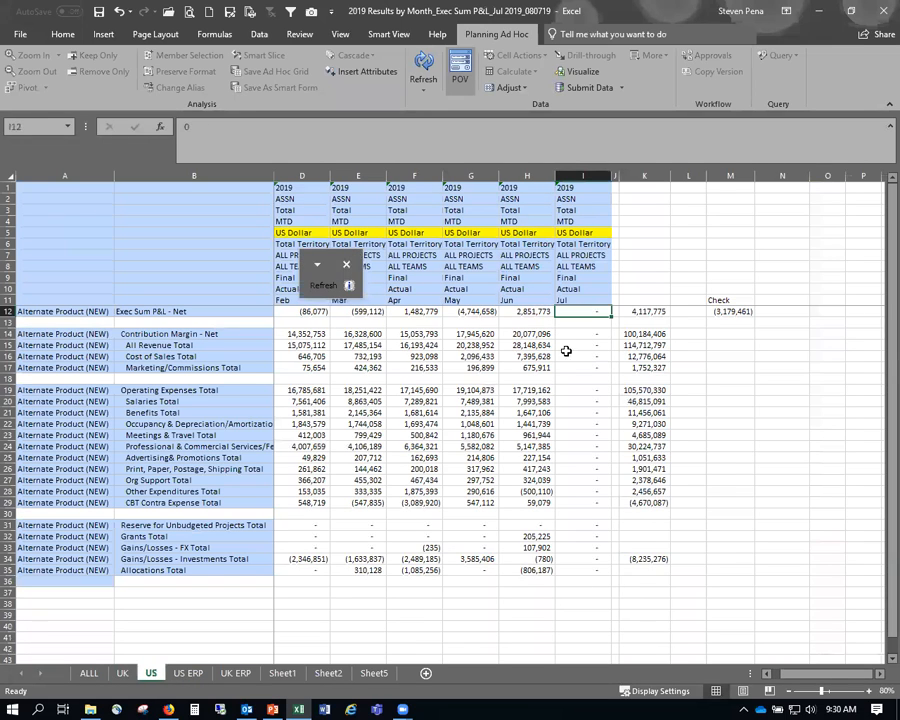
pyautogui.click(189, 673)
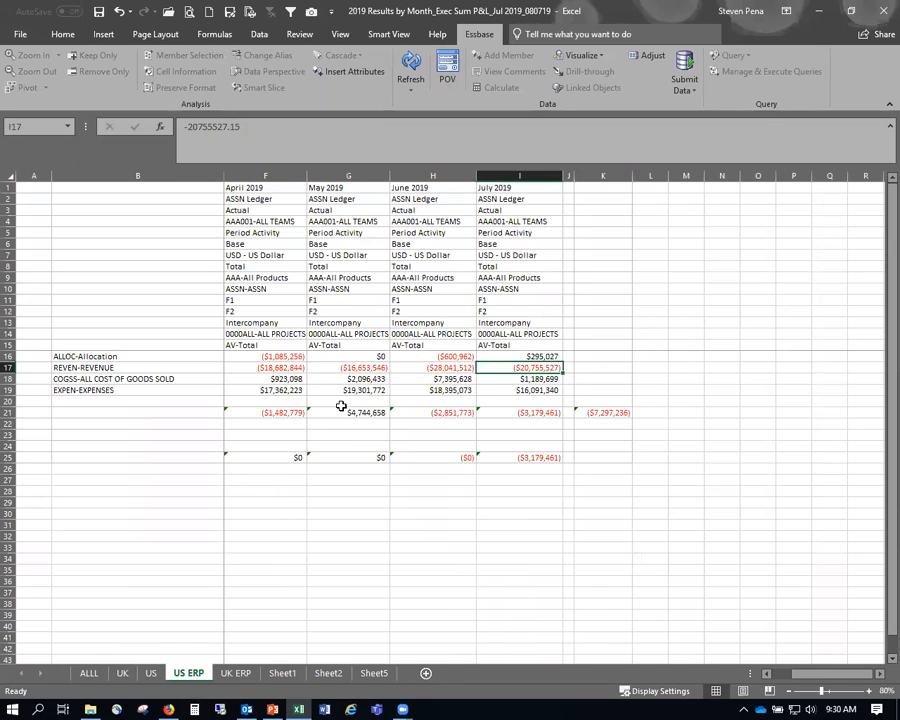
pyautogui.click(237, 673)
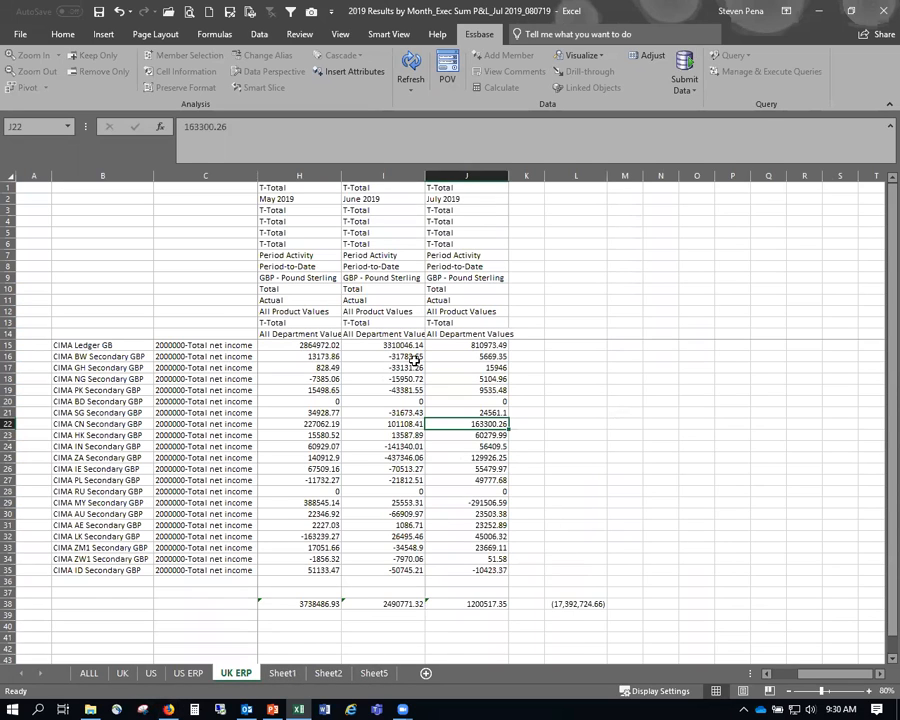
pyautogui.hotkey('alt', 'Tab')
pyautogui.hotkey('alt', 'Tab')
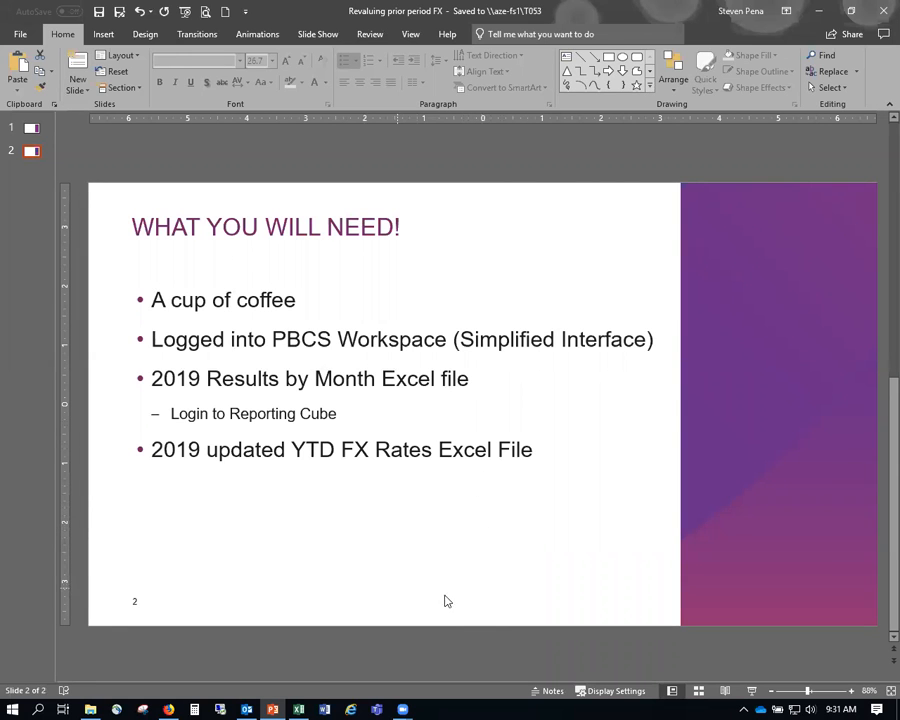
pyautogui.hotkey('alt', 'Tab')
pyautogui.hotkey('alt', 'Tab')
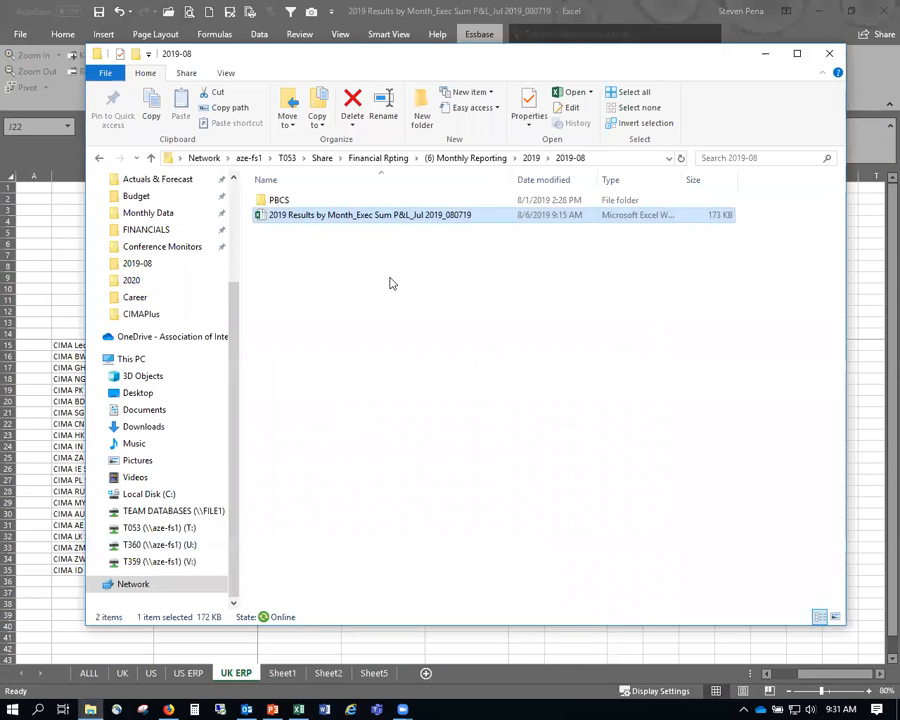
# - Open the Rates workbook from (6) Monthly Reporting > 2019 > FX
pyautogui.click(497, 160)
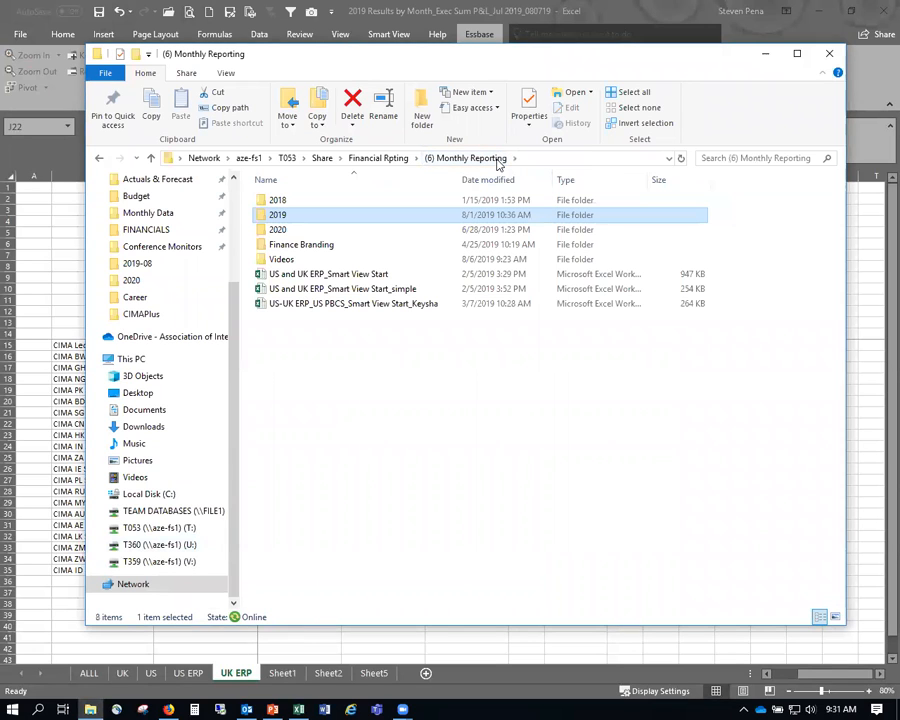
pyautogui.doubleClick(278, 214)
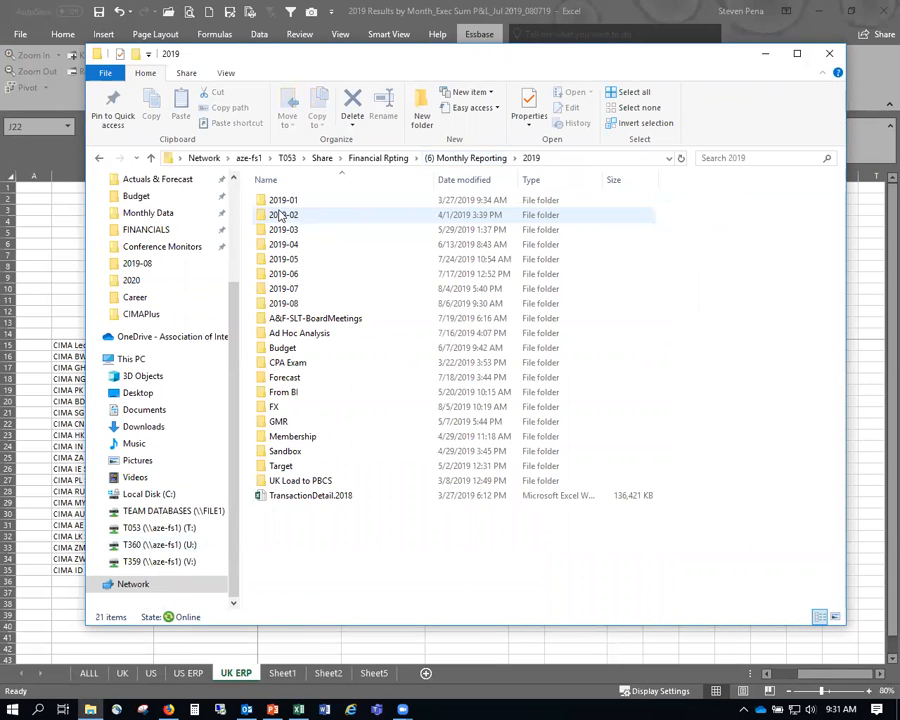
pyautogui.doubleClick(274, 407)
pyautogui.click(276, 203)
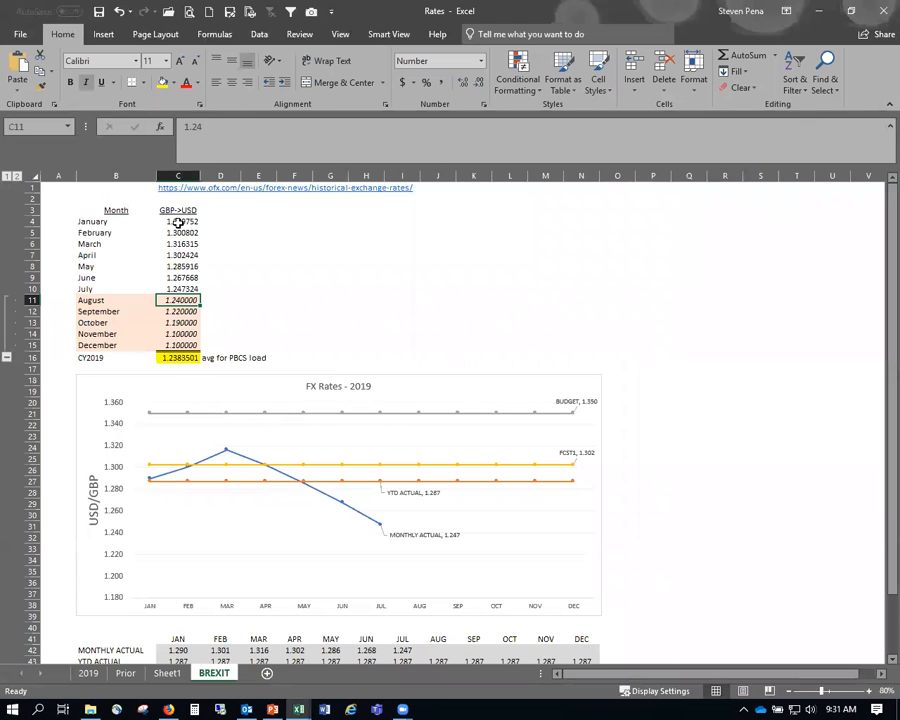
# - Clear the August–December rates in C11:C15, confirm the C16 average is 1.2871716, then return to Oracle planning
pyautogui.click(176, 288)
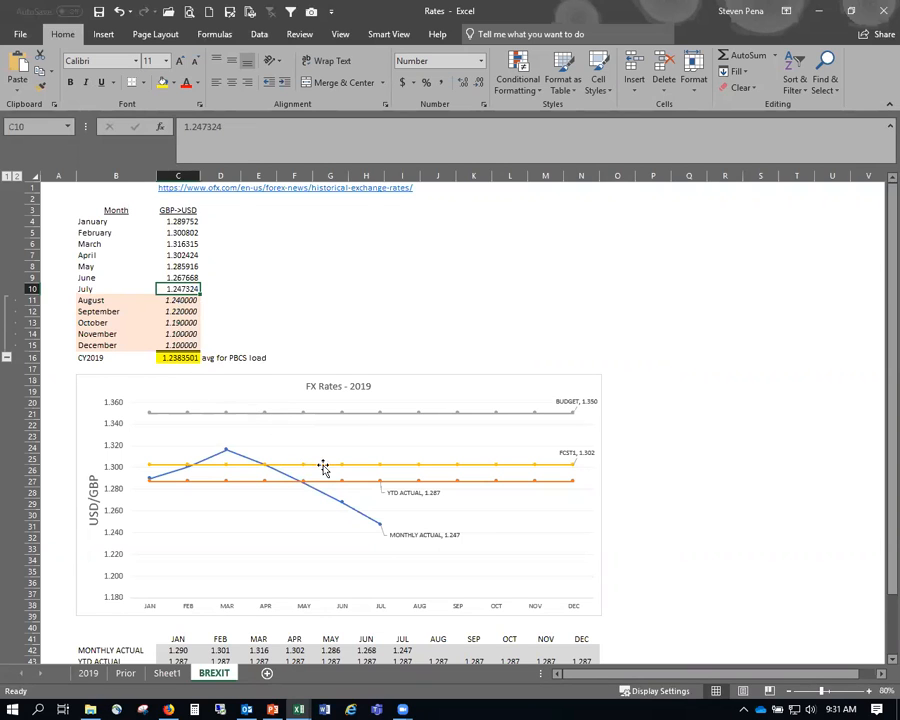
pyautogui.scroll(-4, 250, 480)
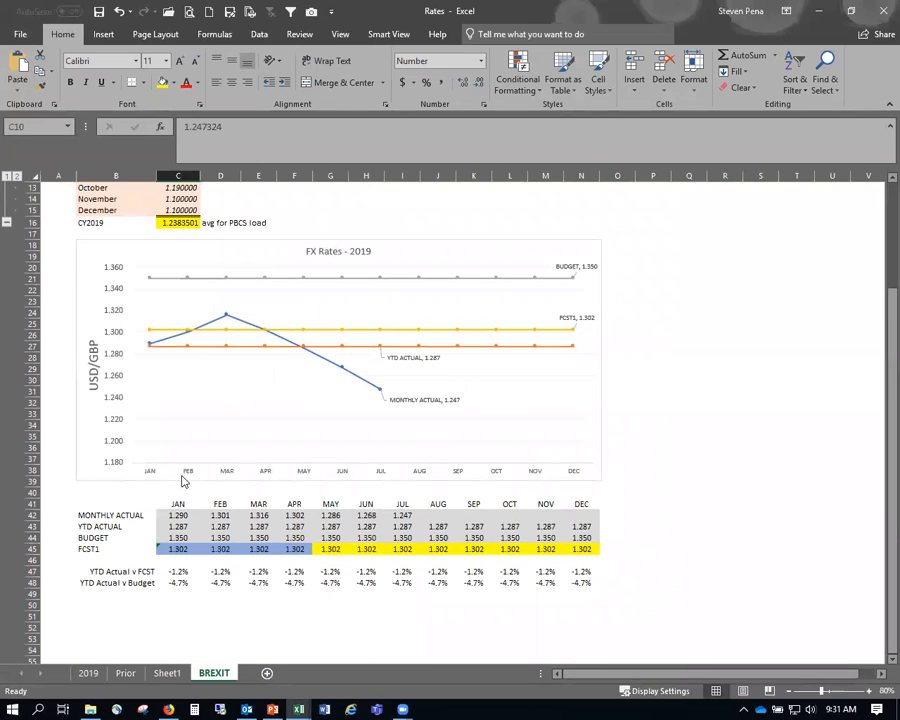
pyautogui.scroll(3, 188, 490)
pyautogui.moveTo(180, 266); pyautogui.dragTo(184, 311)
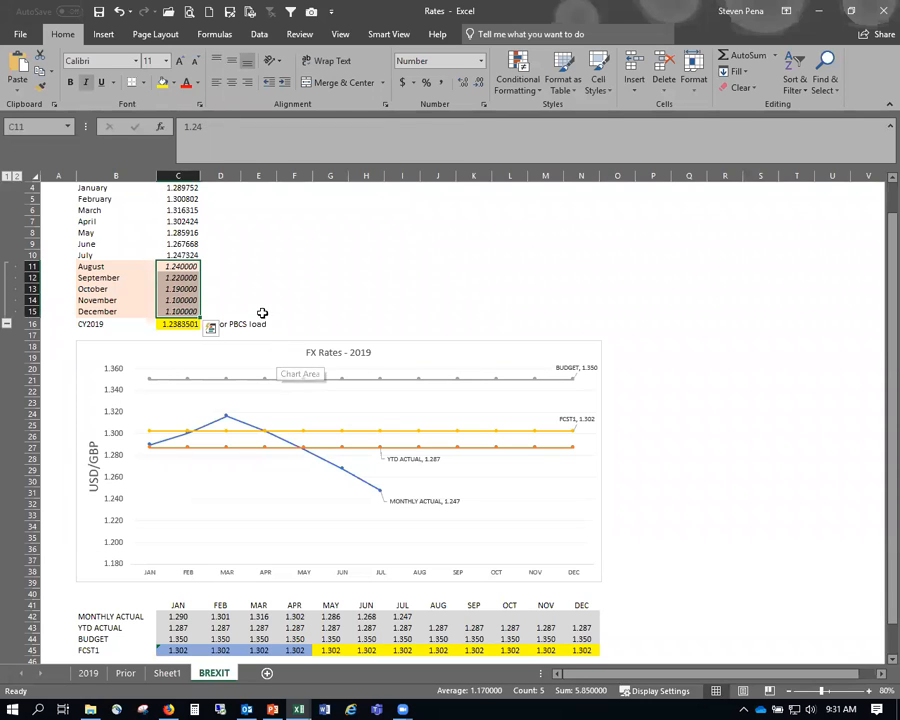
pyautogui.press('Delete')
pyautogui.scroll(1, 269, 303)
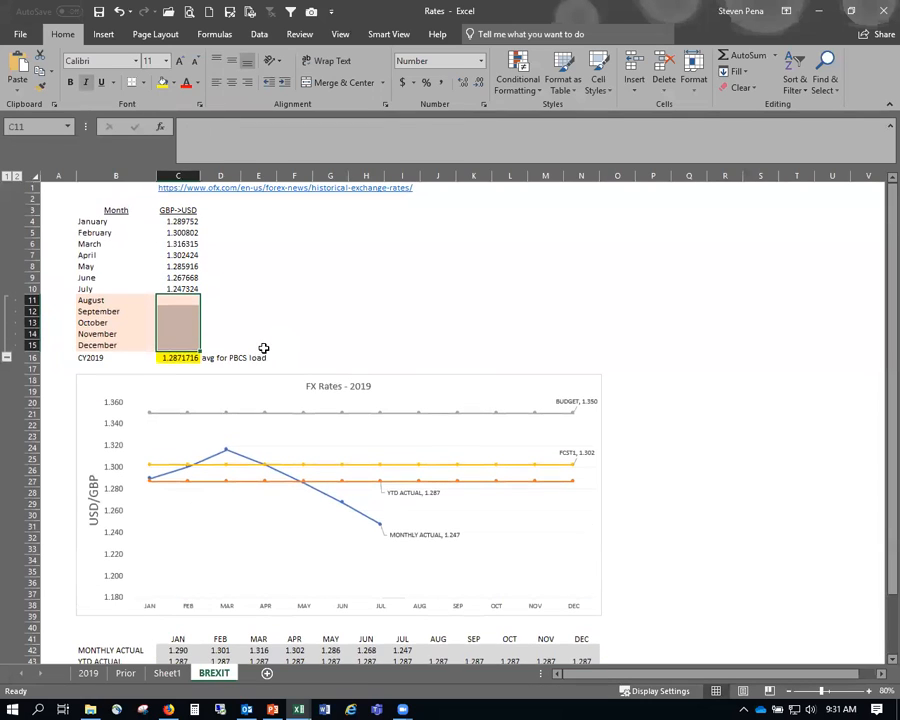
pyautogui.click(179, 357)
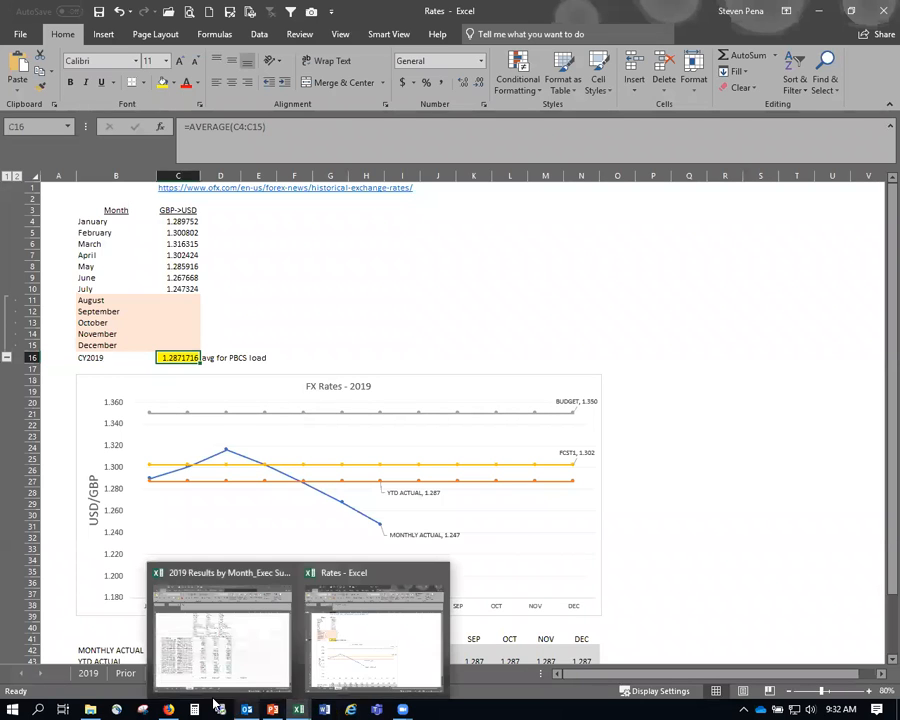
pyautogui.click(178, 583)
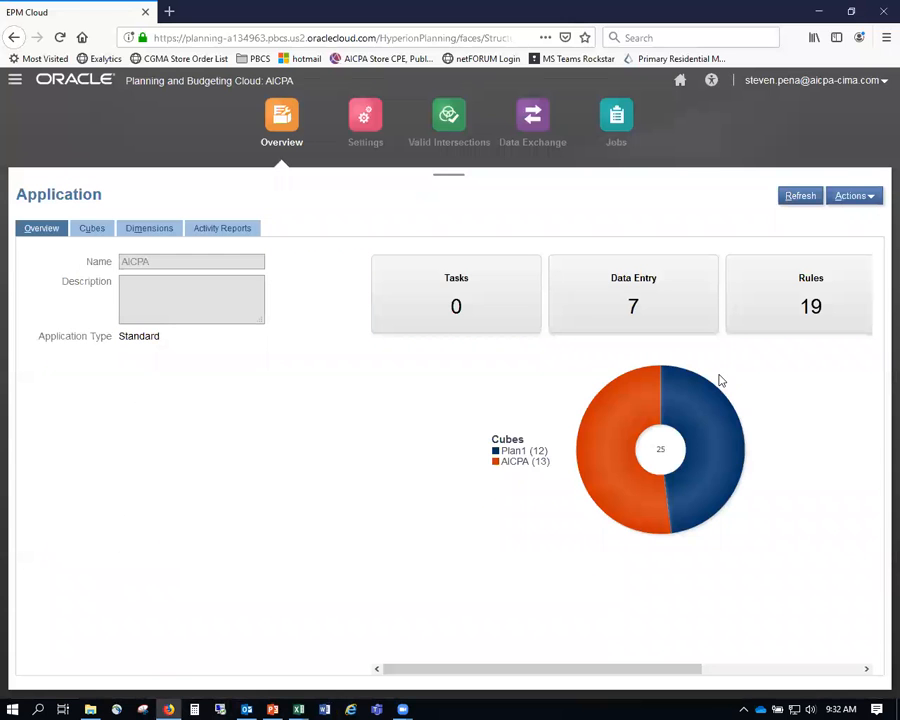
# - Open the Export Data job list from Actions, then review the presentation's Steps slide
pyautogui.click(869, 197)
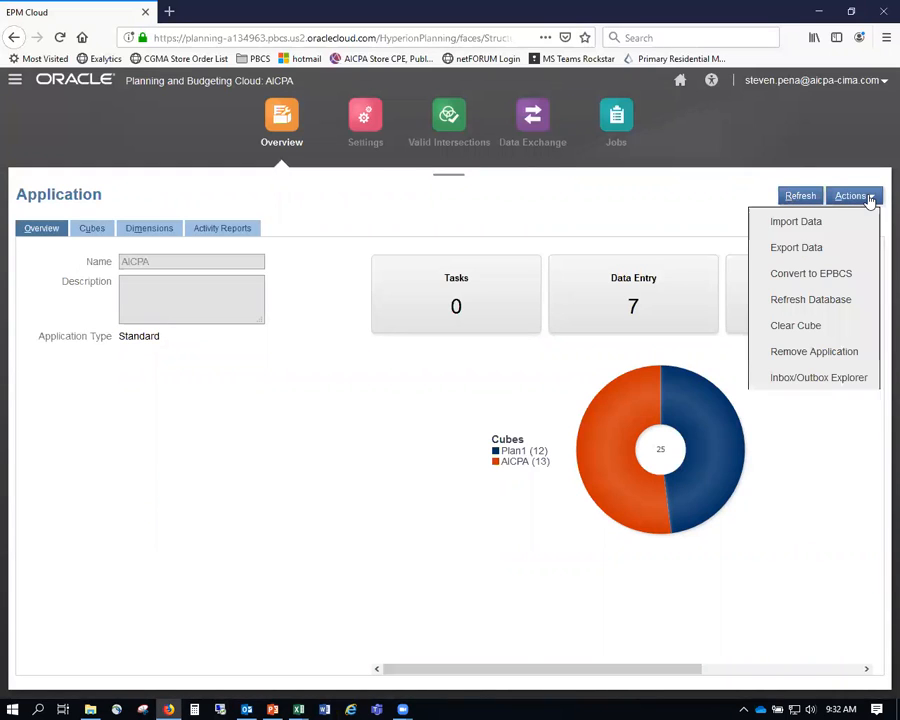
pyautogui.click(796, 247)
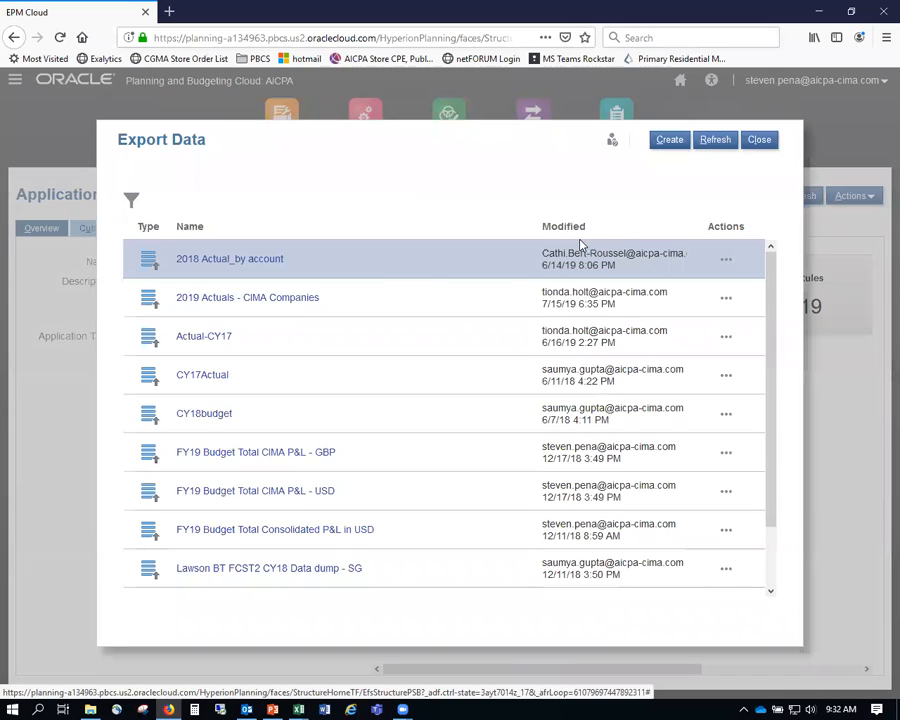
pyautogui.hotkey('alt', 'Tab')
pyautogui.hotkey('alt', 'Tab')
pyautogui.hotkey('alt', 'Tab')
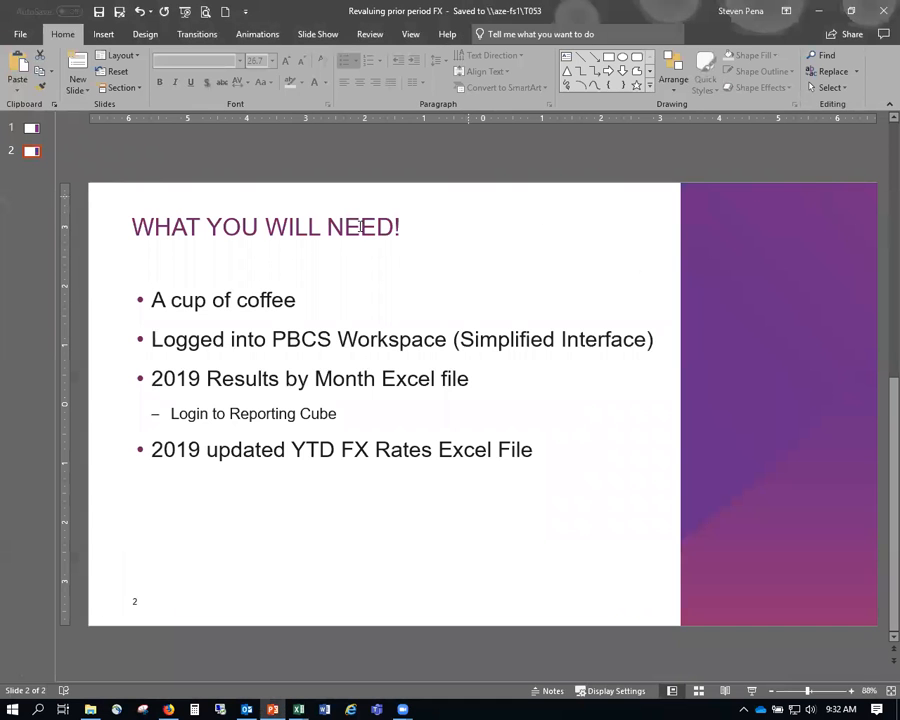
pyautogui.click(30, 130)
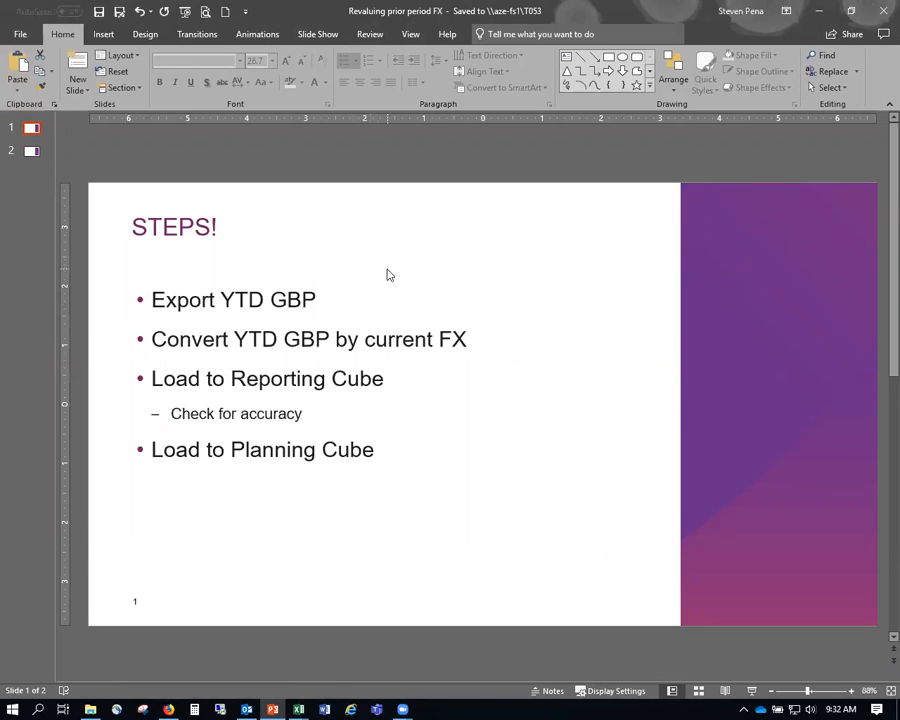
pyautogui.hotkey('alt', 'Tab')
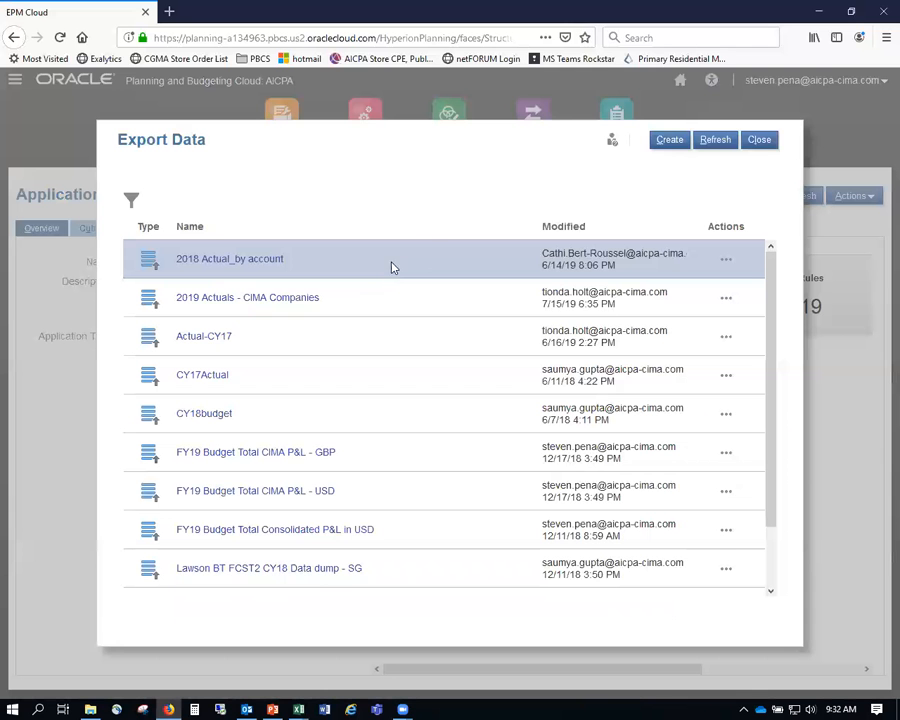
# - Start a new export with the level-0 descendants of Account AAAAA as rows
pyautogui.click(667, 145)
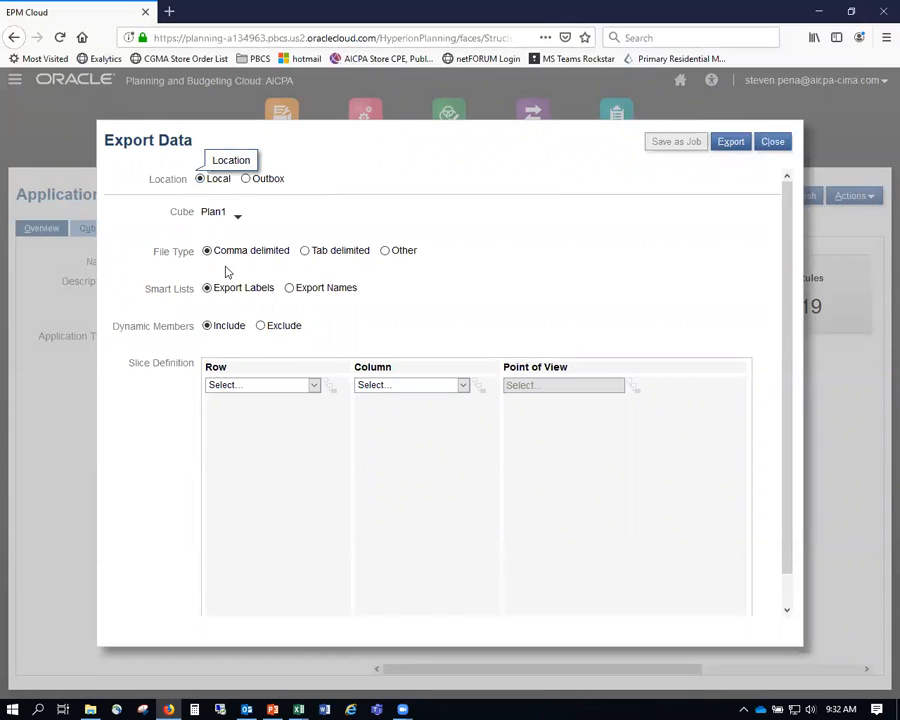
pyautogui.click(313, 386)
pyautogui.click(236, 416)
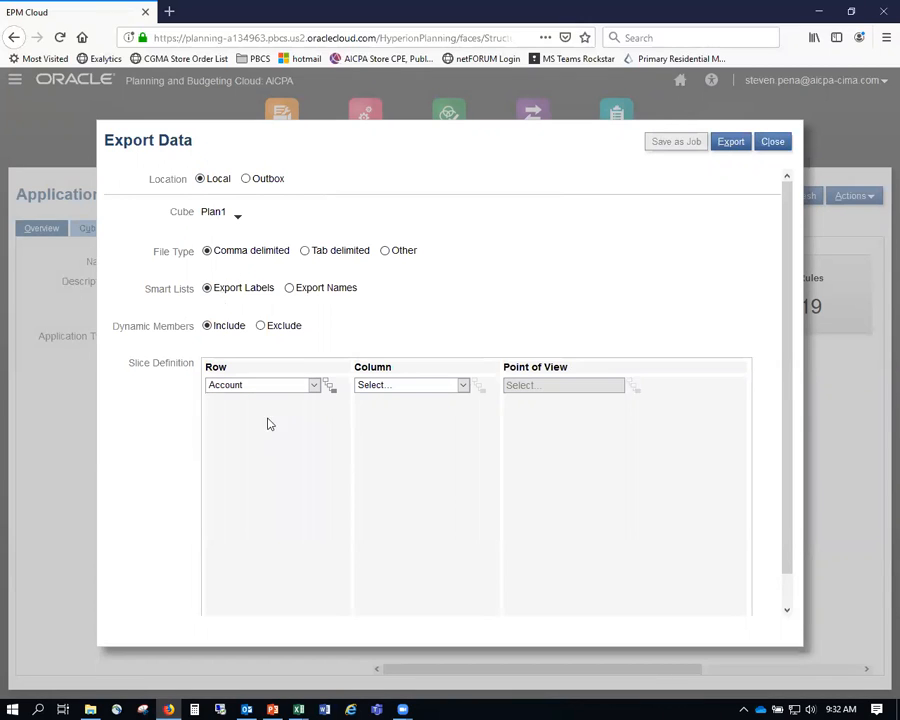
pyautogui.click(332, 392)
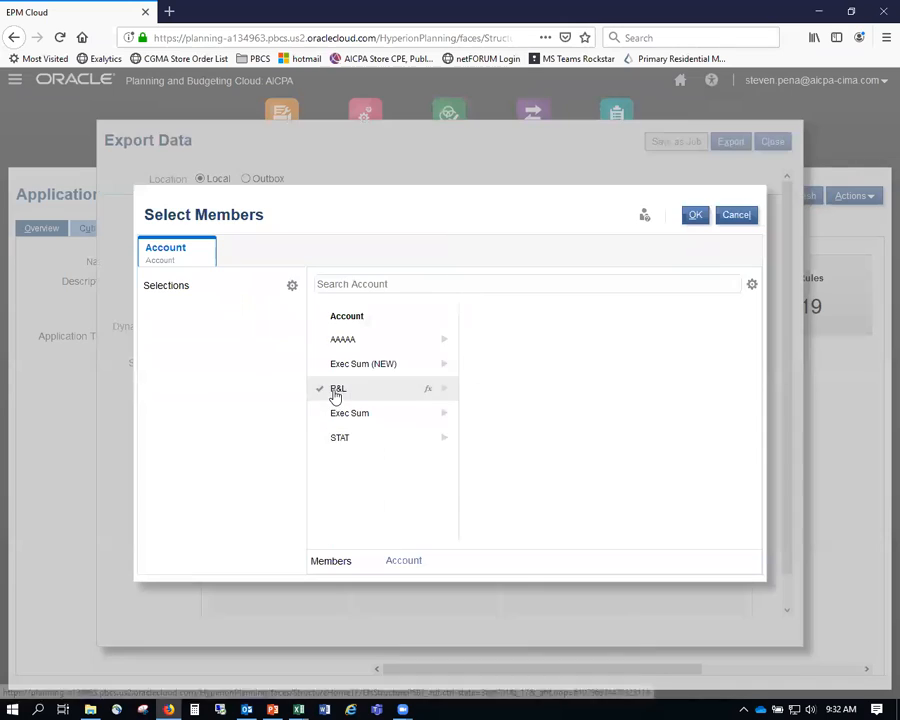
pyautogui.click(429, 342)
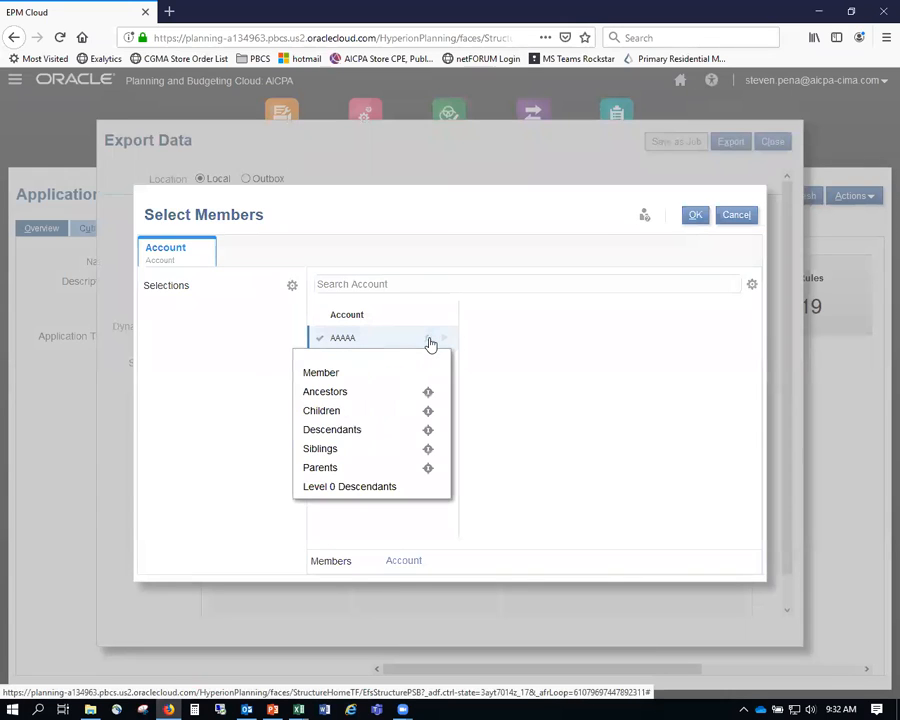
pyautogui.click(348, 489)
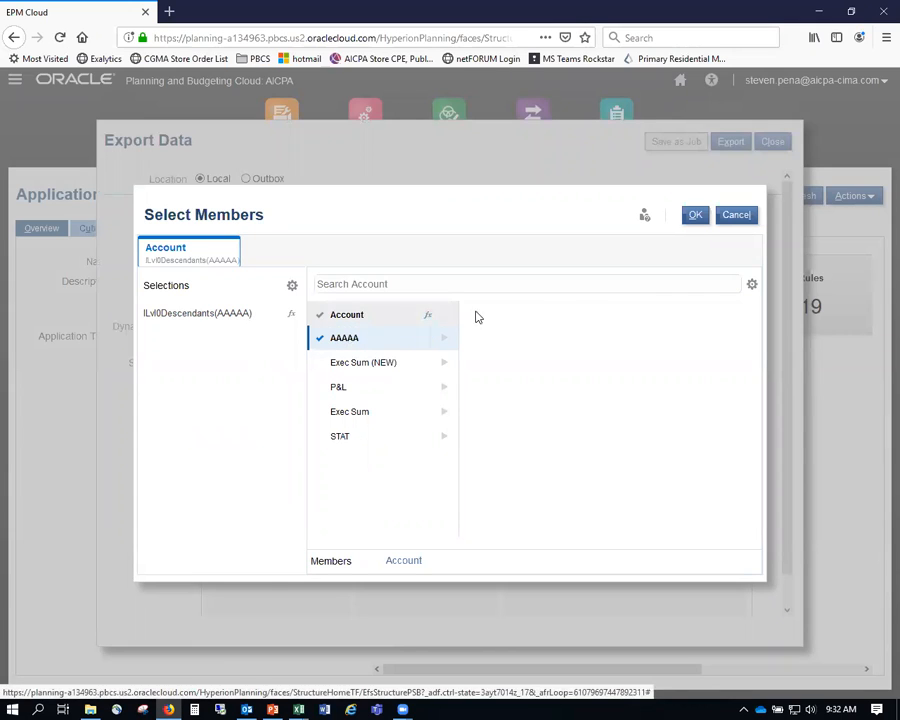
pyautogui.click(697, 216)
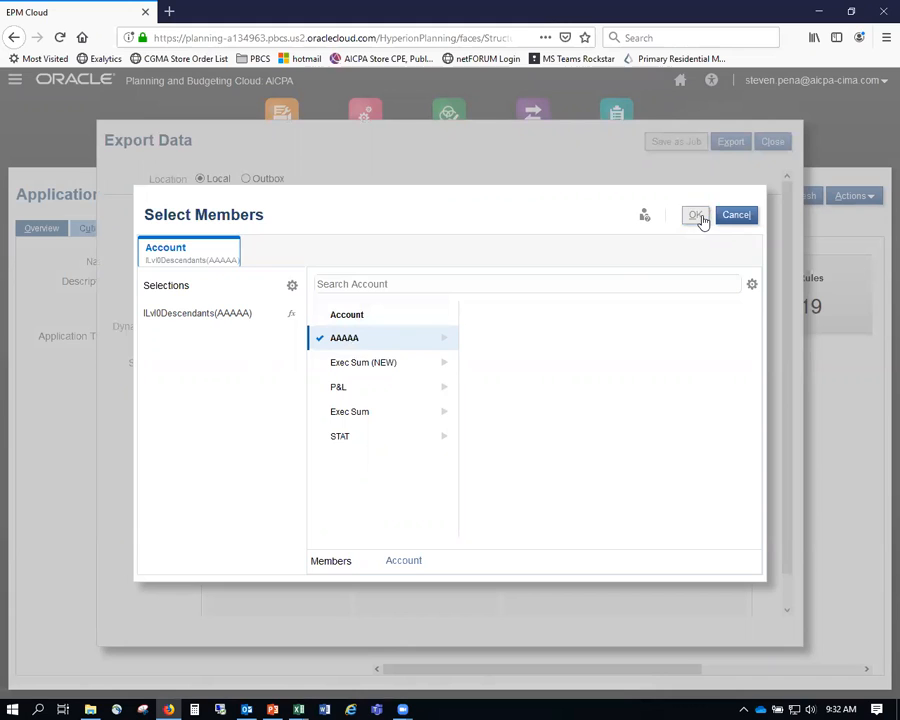
# - Set Period as columns using the level-0 descendants of Q1 and Q2
pyautogui.click(462, 387)
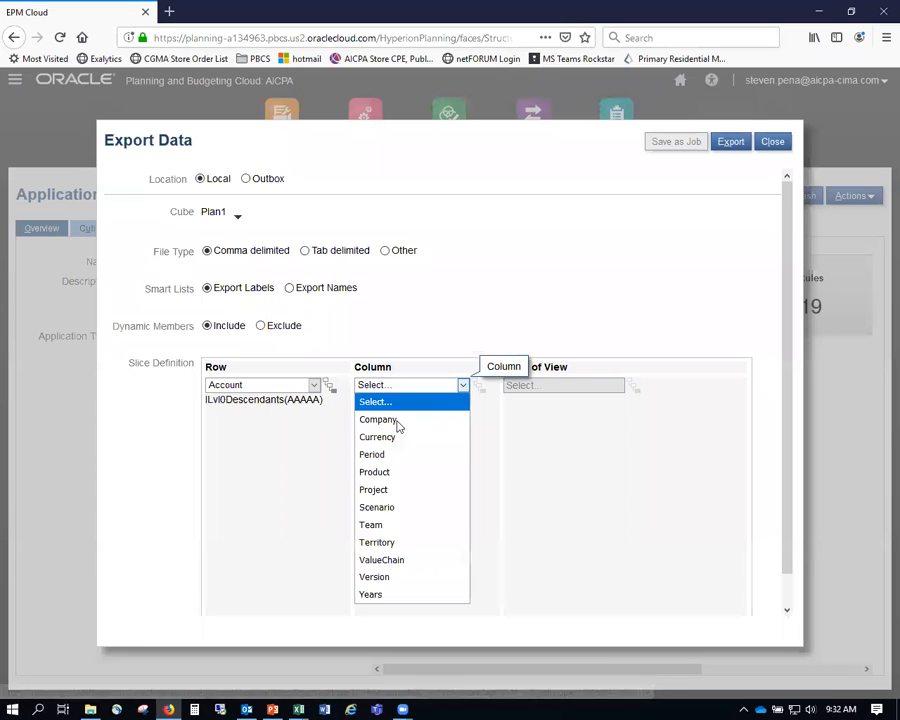
pyautogui.click(398, 453)
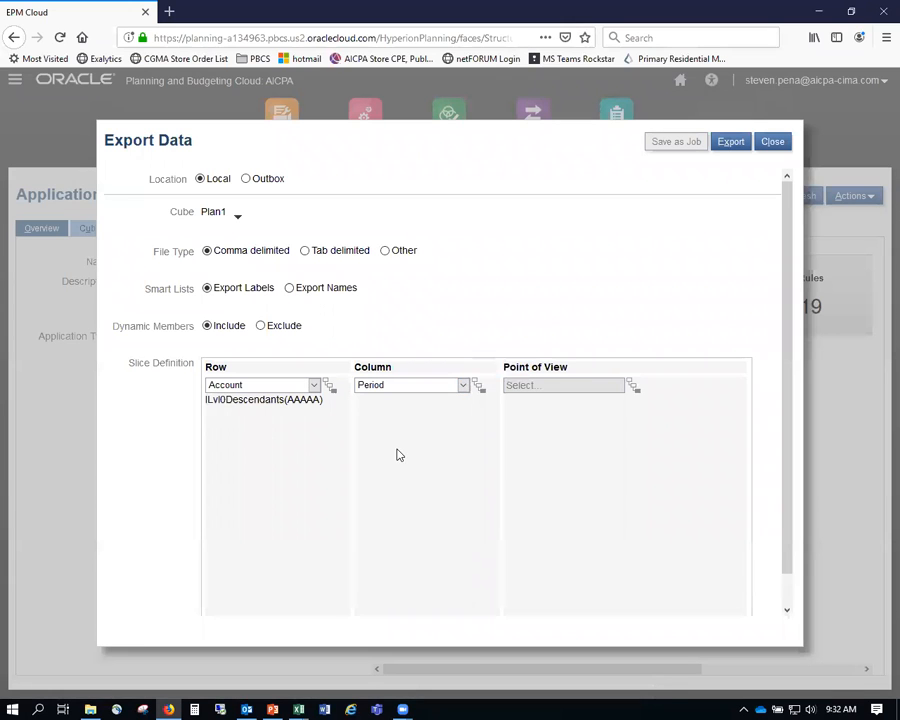
pyautogui.click(481, 392)
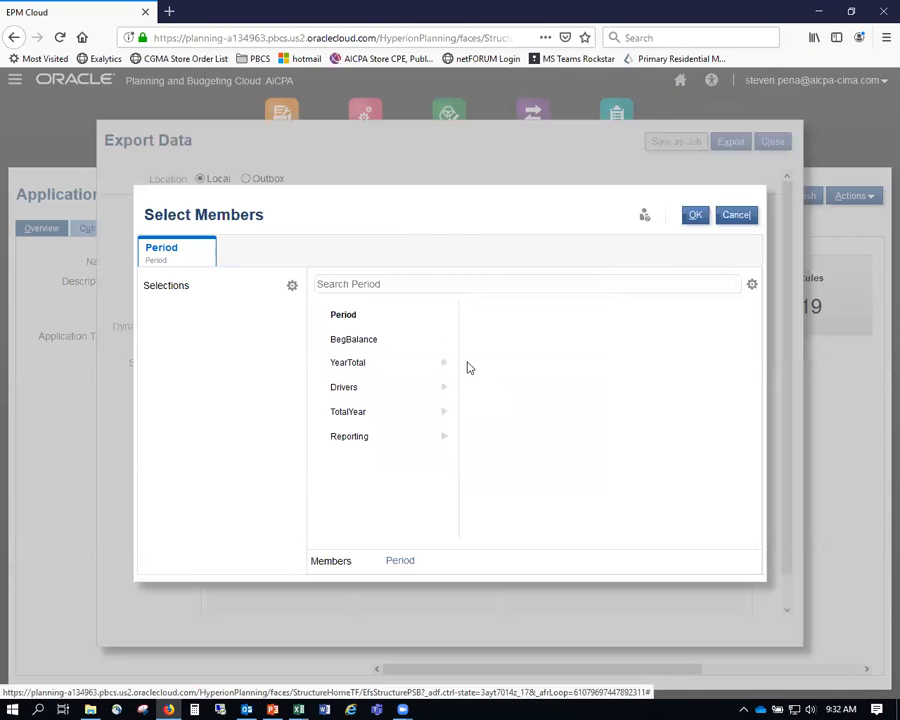
pyautogui.click(446, 366)
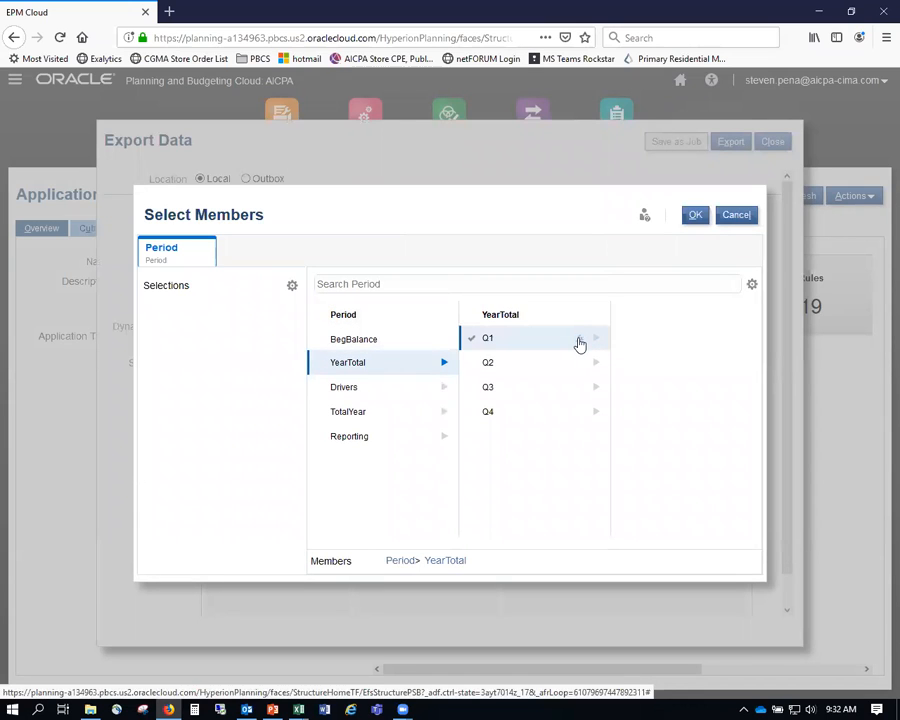
pyautogui.click(579, 342)
pyautogui.click(530, 488)
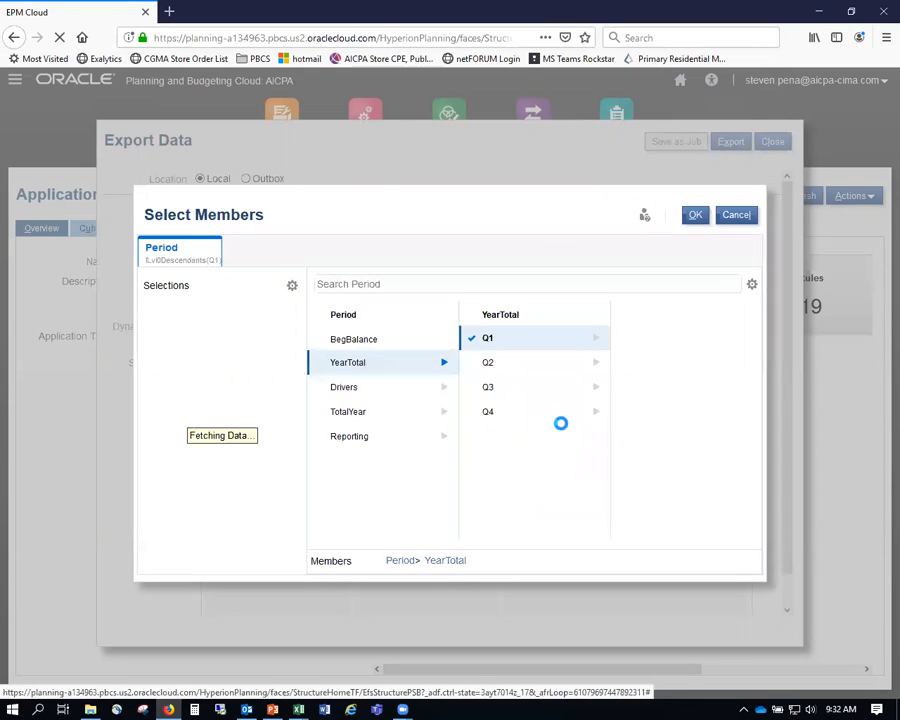
pyautogui.click(576, 364)
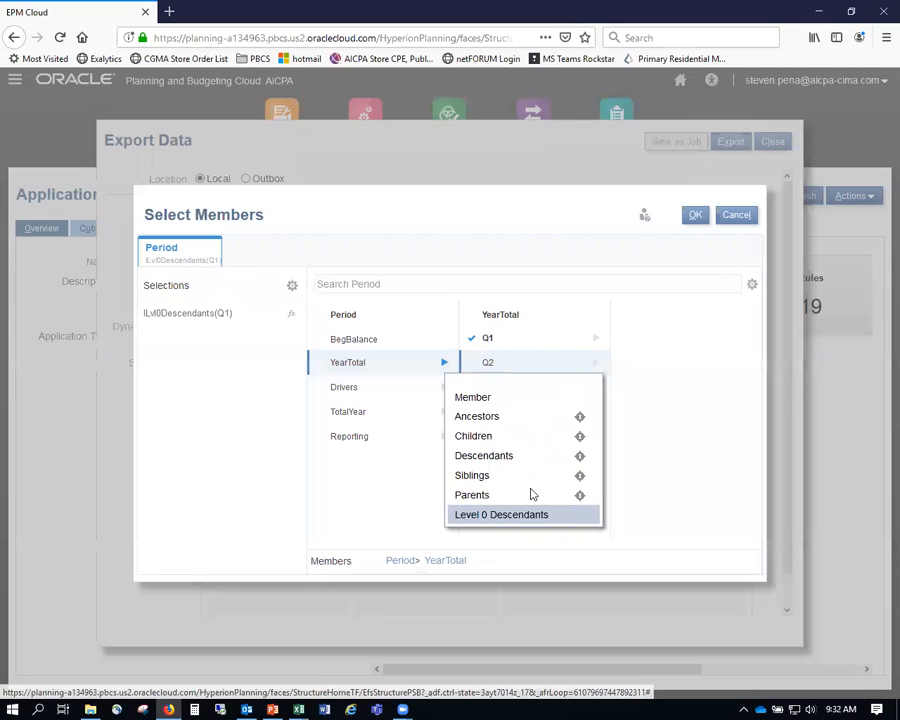
pyautogui.click(543, 515)
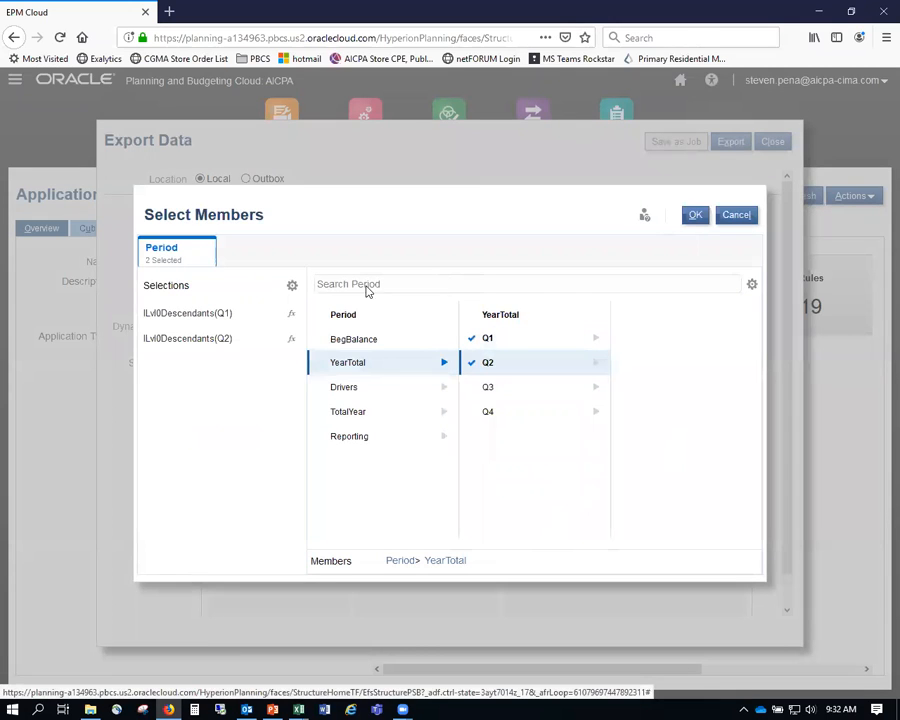
pyautogui.click(695, 216)
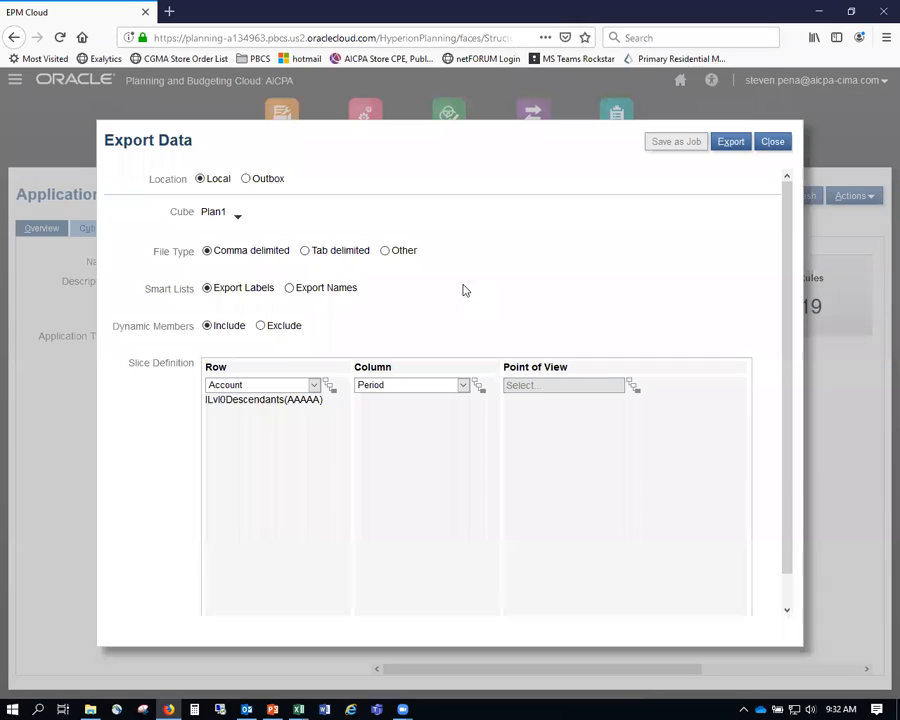
# - Set the point of view to FY19, Actual, Final, and level-0 descendants of team AAA001
pyautogui.click(640, 396)
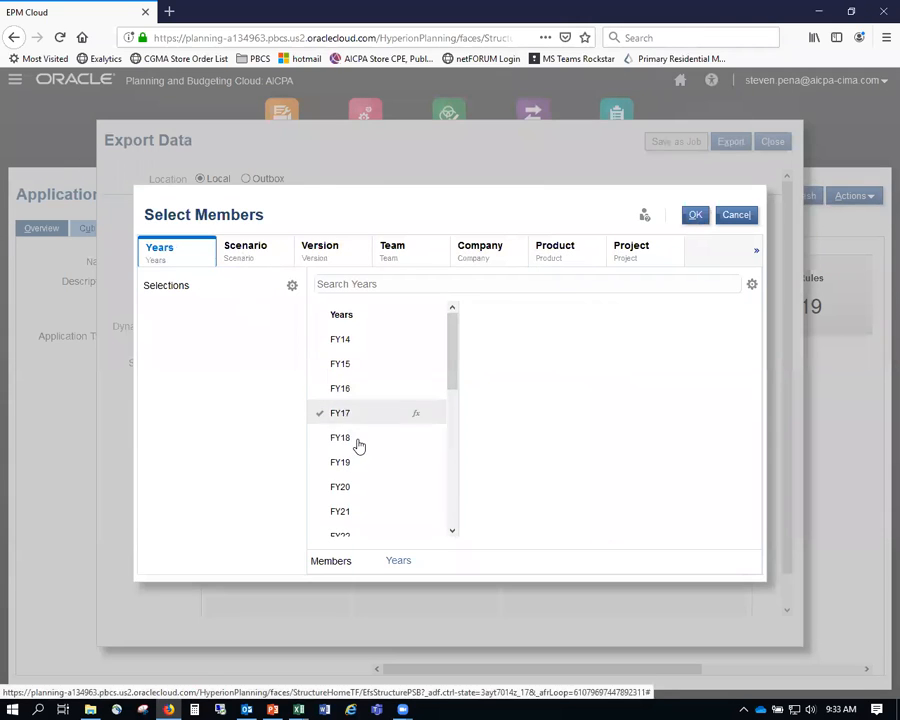
pyautogui.click(345, 464)
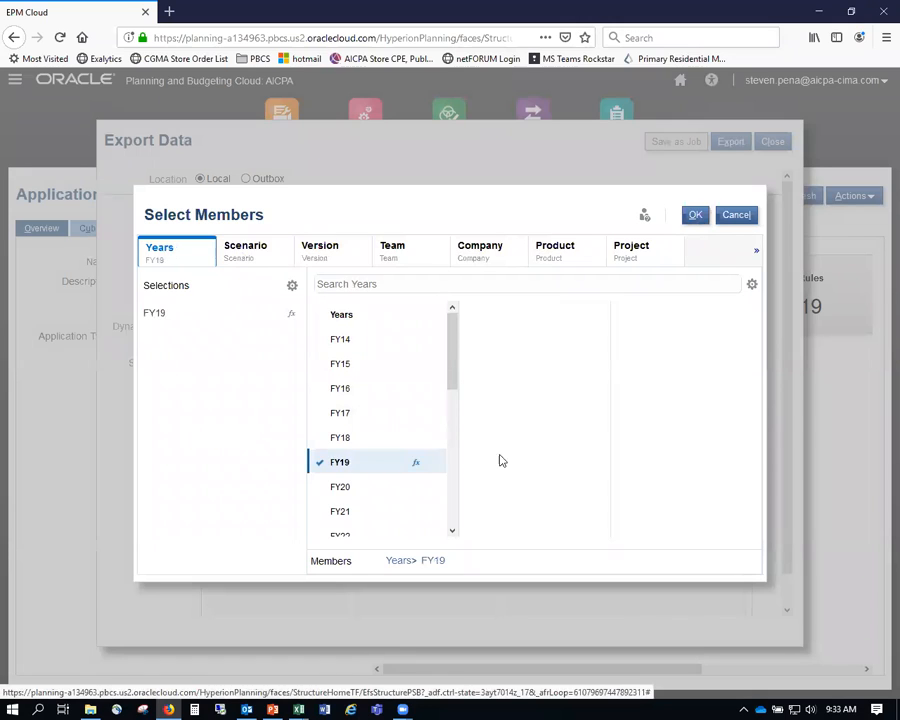
pyautogui.click(243, 247)
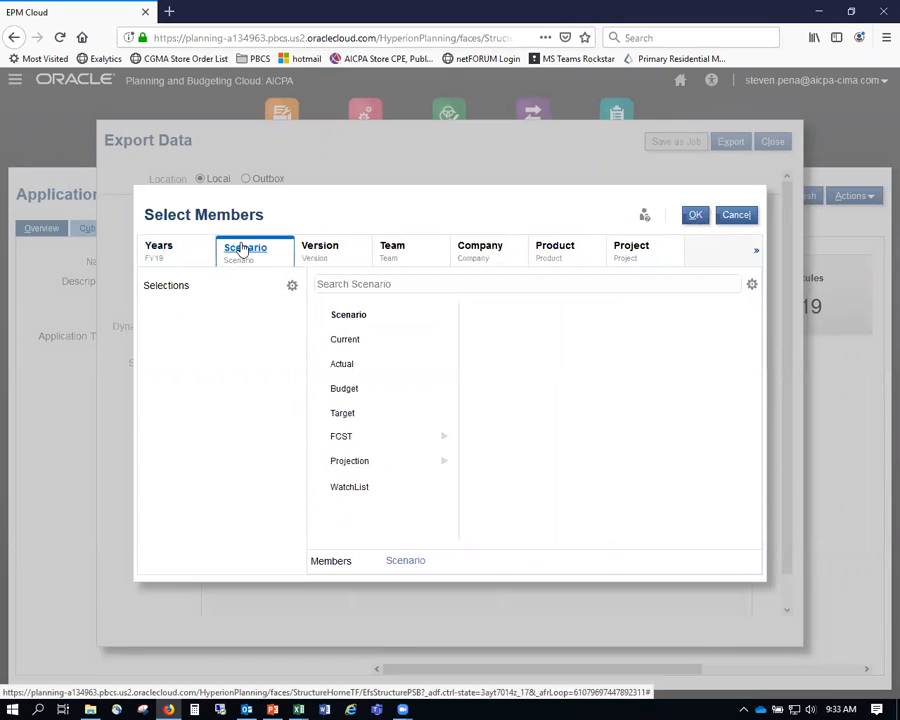
pyautogui.click(341, 366)
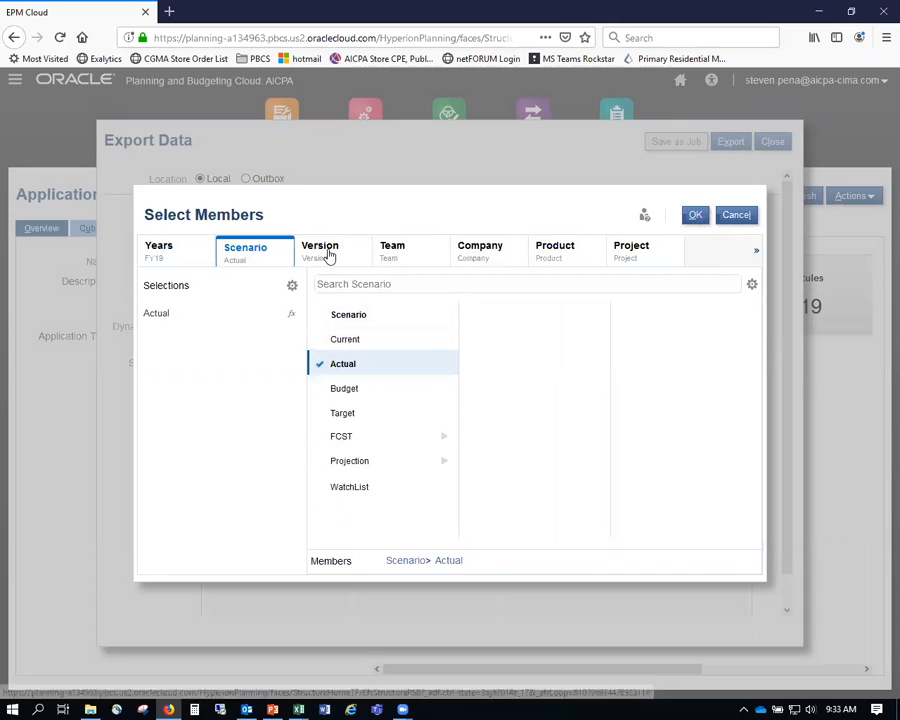
pyautogui.click(328, 254)
pyautogui.scroll(-2, 420, 475)
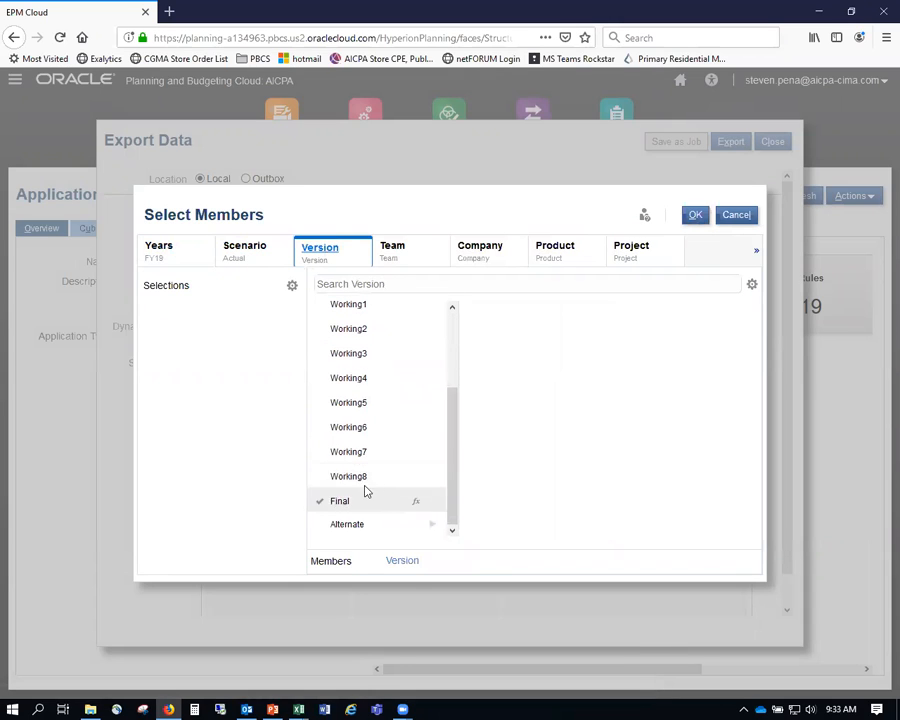
pyautogui.click(341, 501)
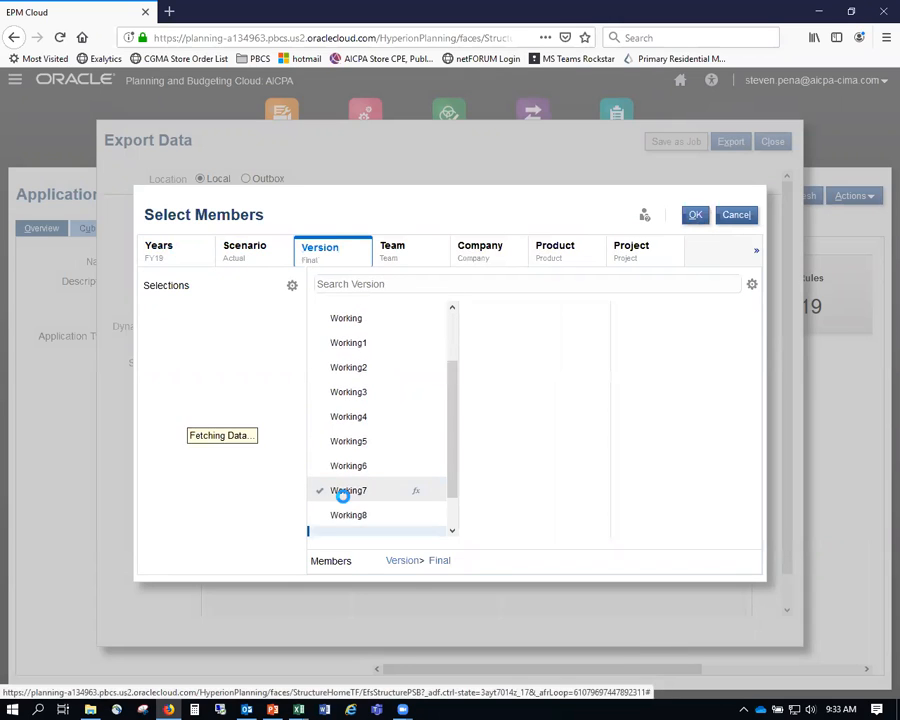
pyautogui.click(393, 256)
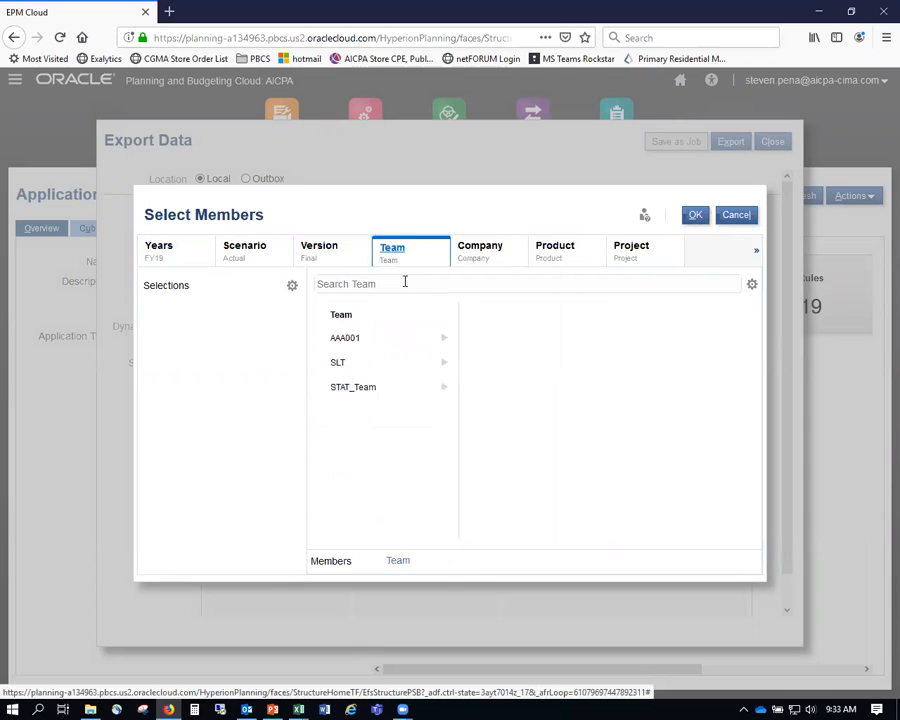
pyautogui.click(429, 344)
pyautogui.click(364, 486)
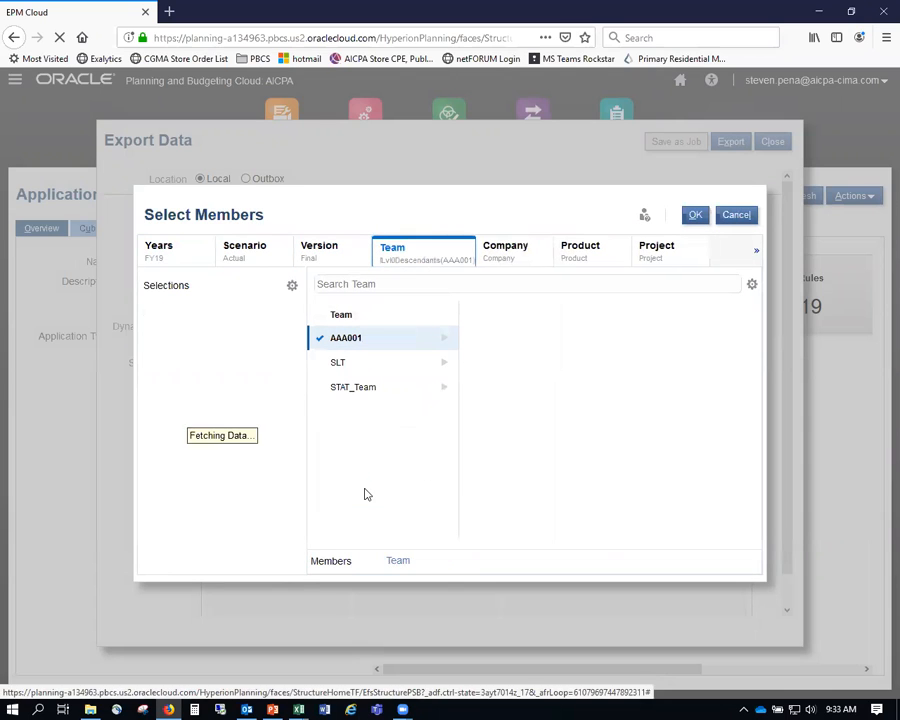
# - Add level-0 descendants of company ALLL, product AAA and project 0000ALL to the point of view
pyautogui.click(497, 249)
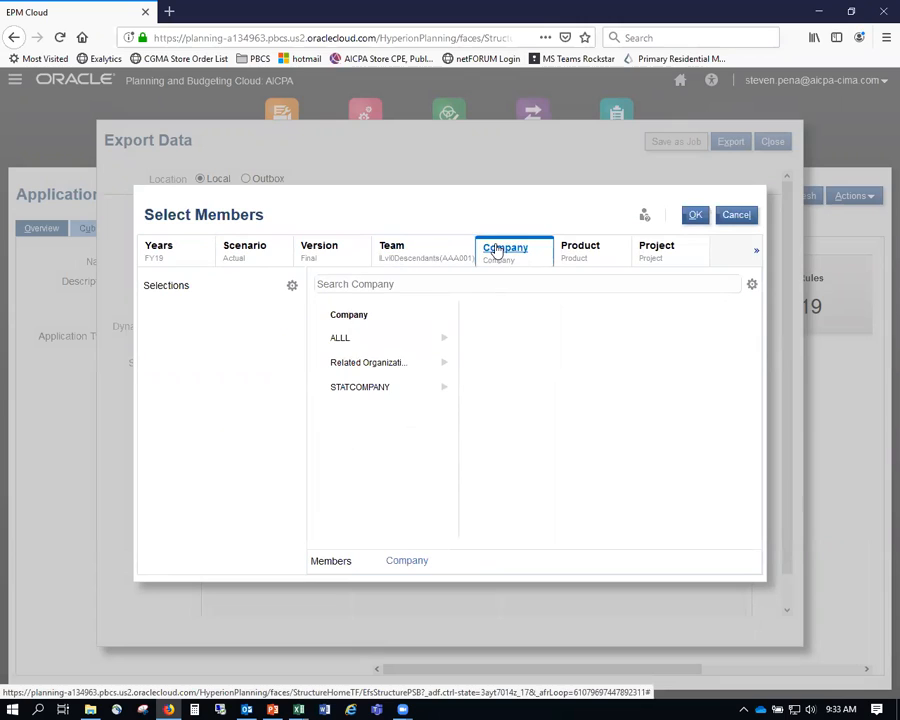
pyautogui.click(446, 342)
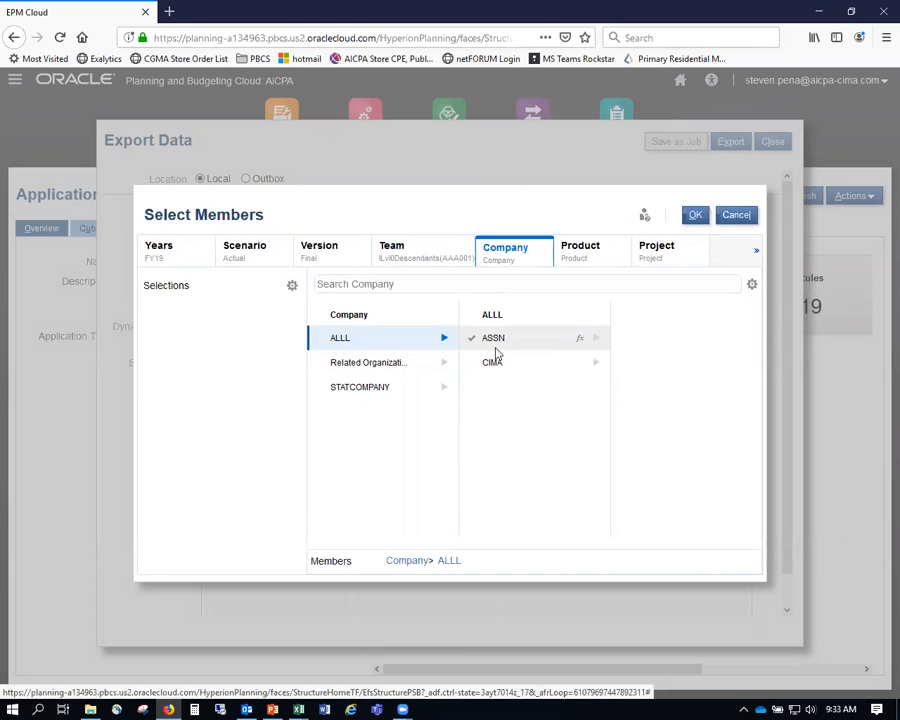
pyautogui.click(434, 342)
pyautogui.click(373, 491)
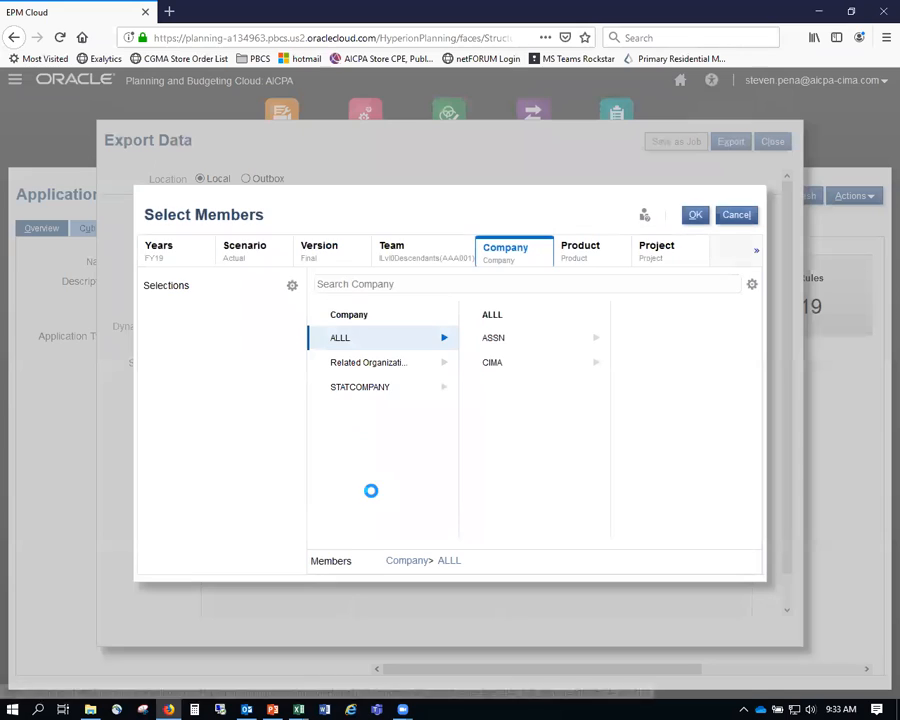
pyautogui.click(600, 250)
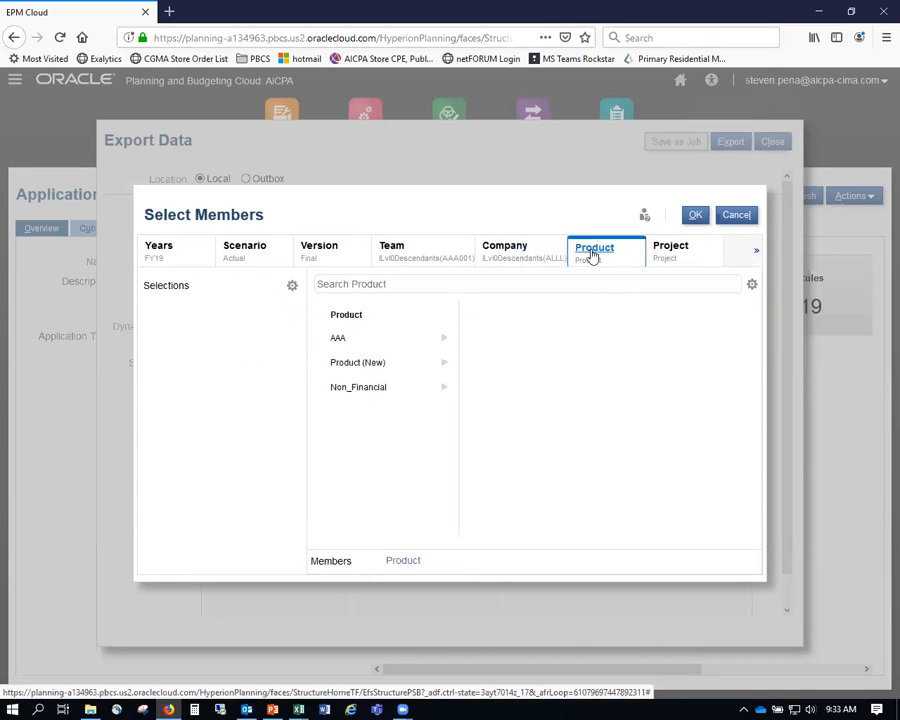
pyautogui.click(430, 340)
pyautogui.click(387, 489)
pyautogui.click(666, 250)
pyautogui.click(430, 340)
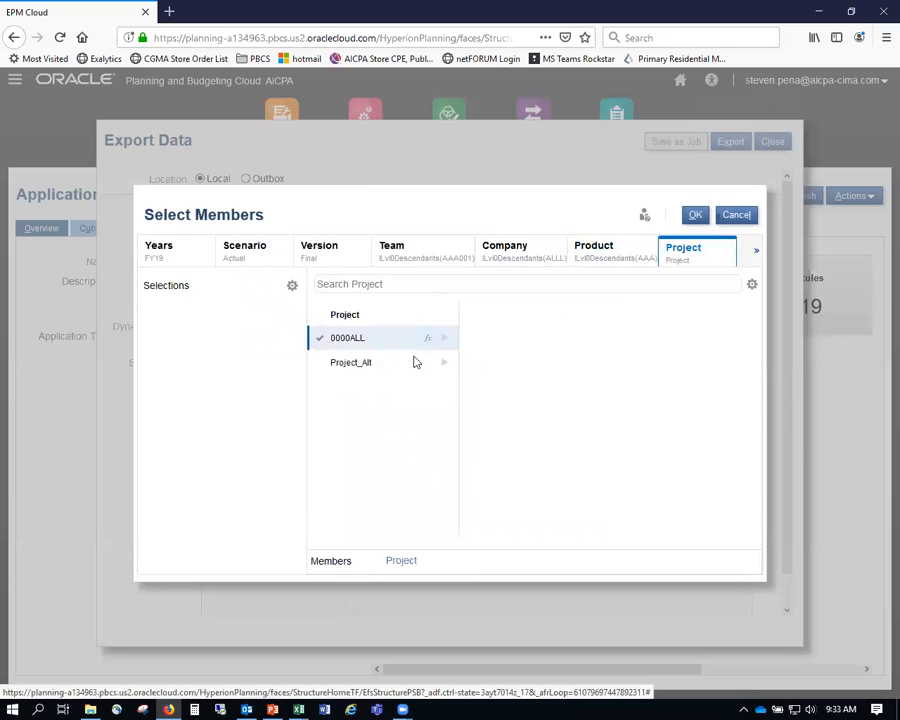
pyautogui.click(370, 490)
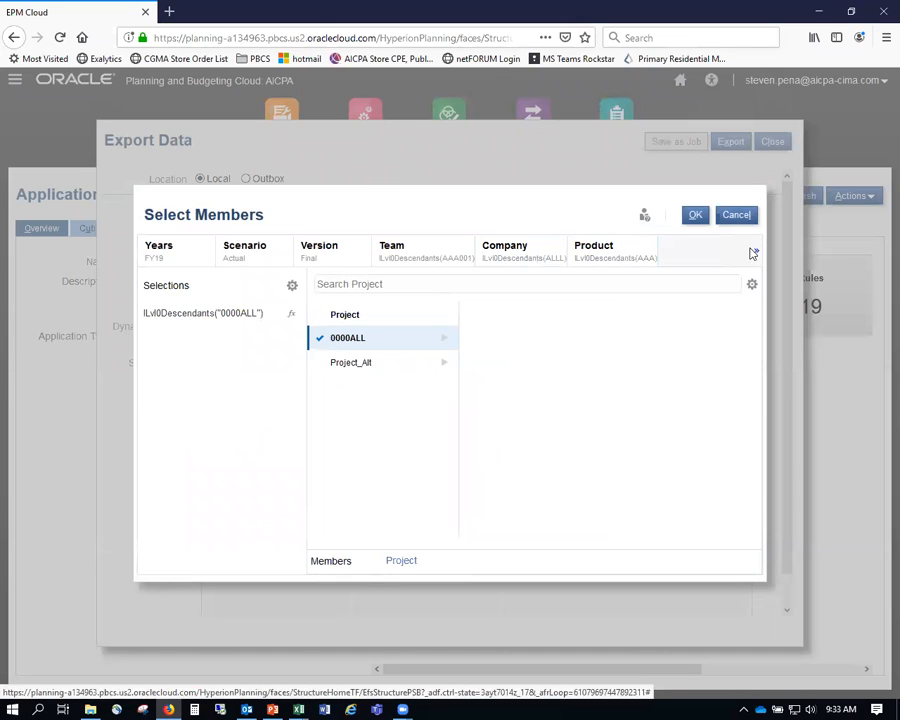
# - Choose GBP currency plus level-0 descendants of value chain AV and territory AAAAA001, then confirm
pyautogui.click(754, 252)
pyautogui.click(672, 310)
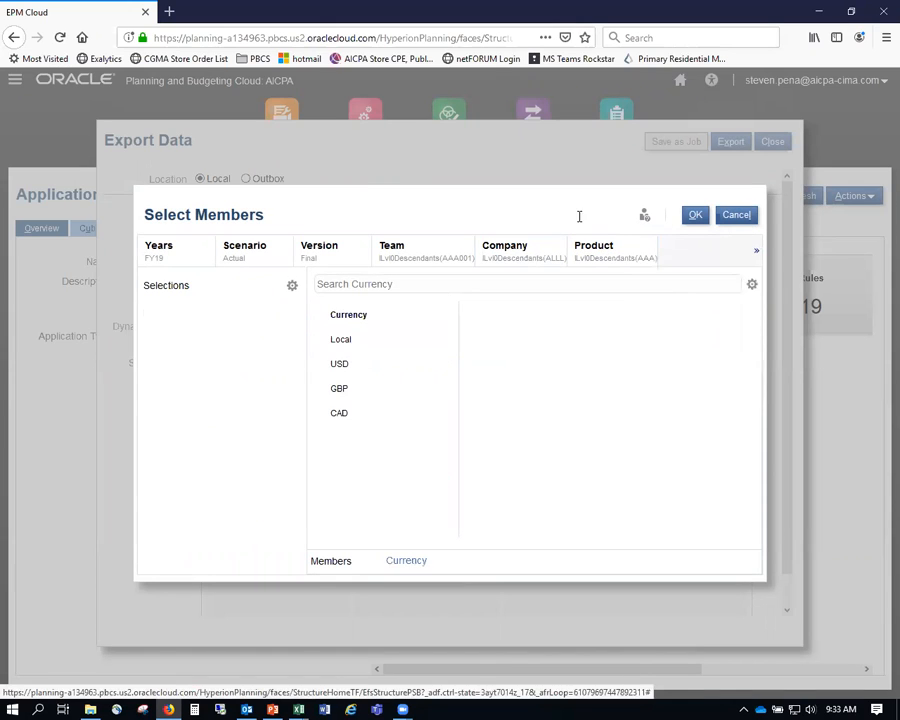
pyautogui.click(338, 392)
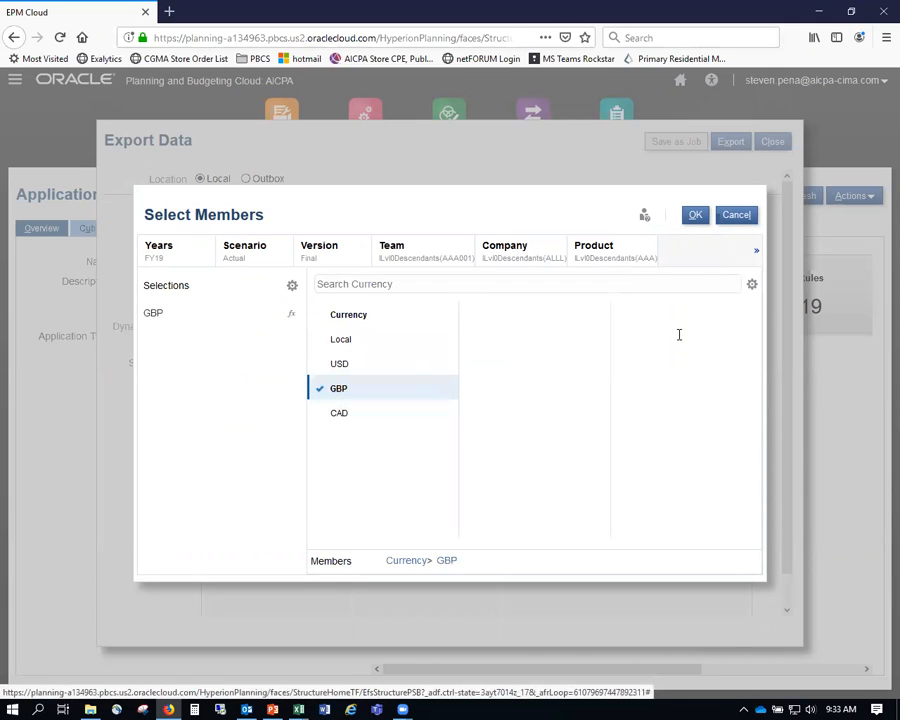
pyautogui.click(754, 250)
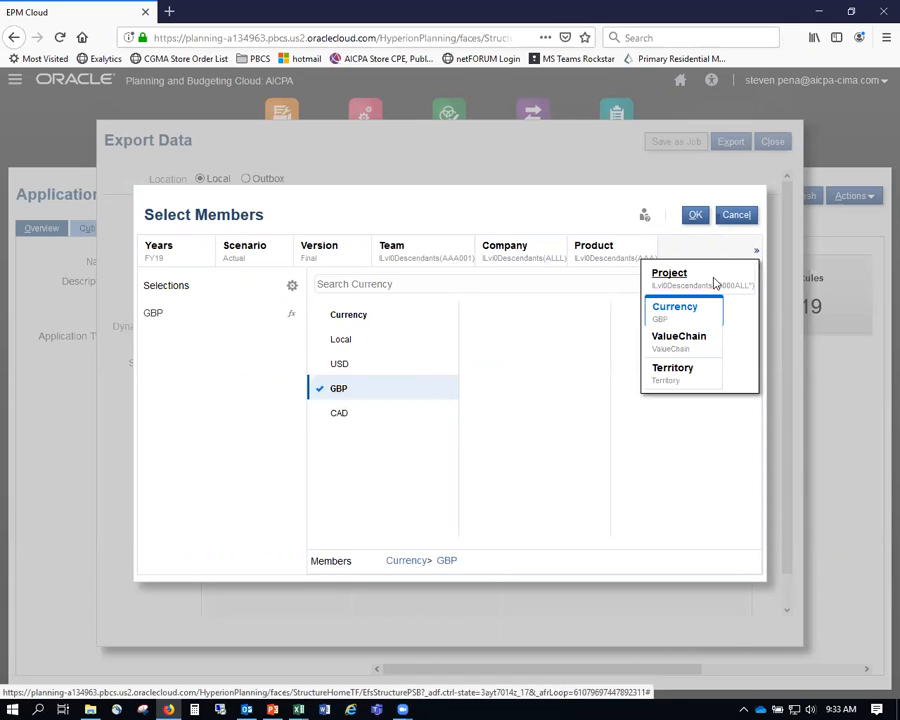
pyautogui.click(684, 340)
pyautogui.click(427, 343)
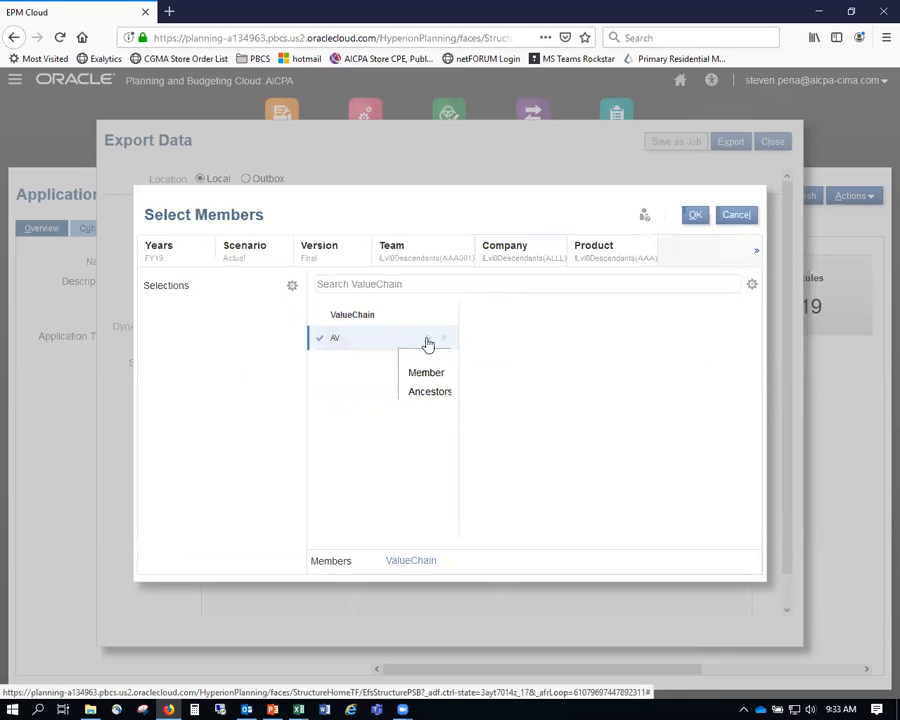
pyautogui.click(384, 488)
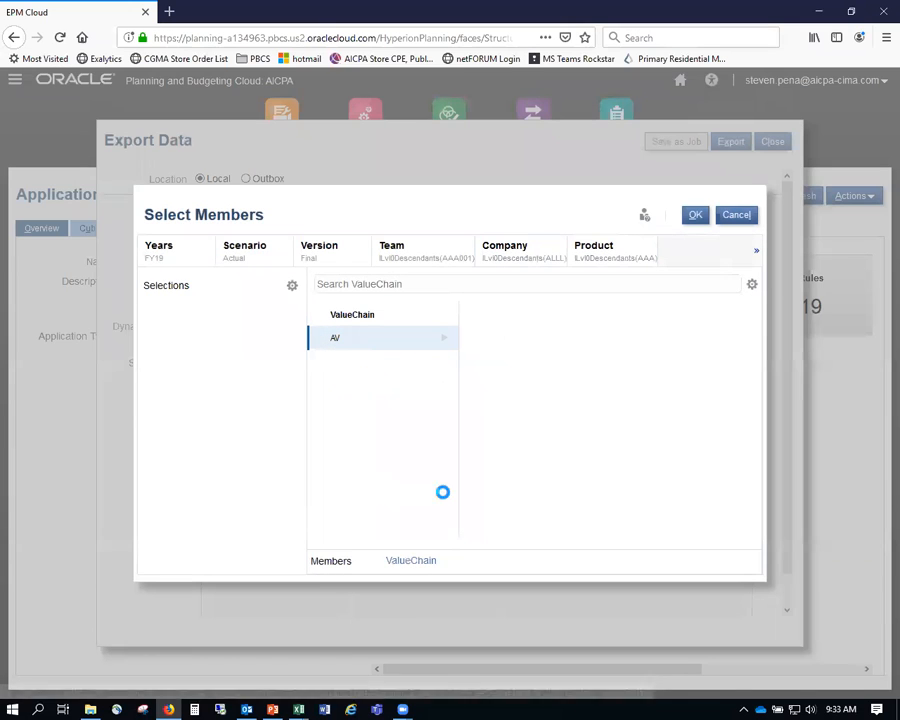
pyautogui.click(756, 251)
pyautogui.click(673, 370)
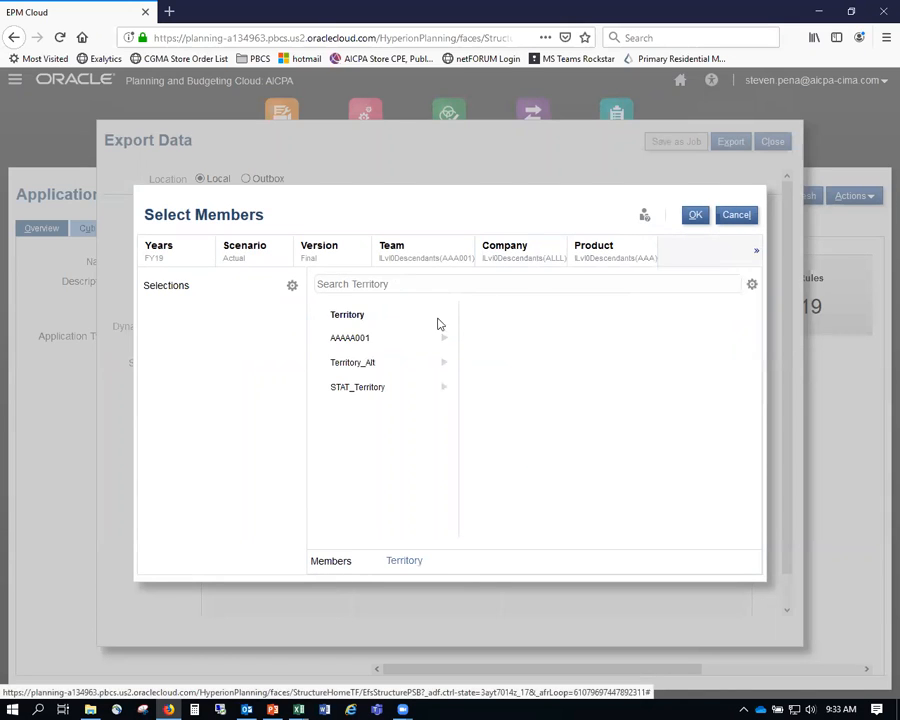
pyautogui.click(427, 342)
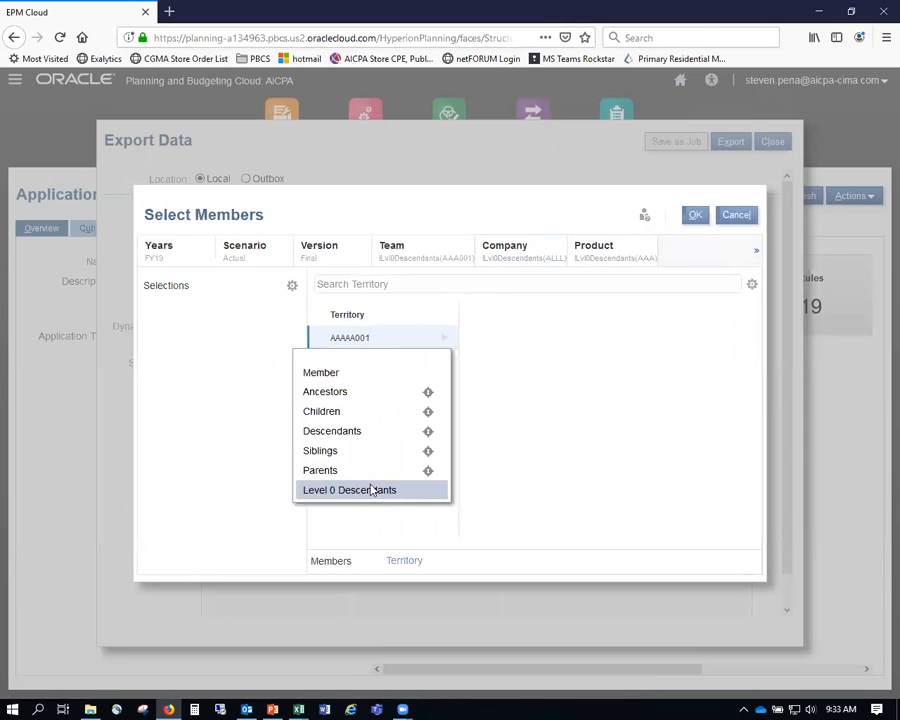
pyautogui.click(372, 487)
pyautogui.click(695, 215)
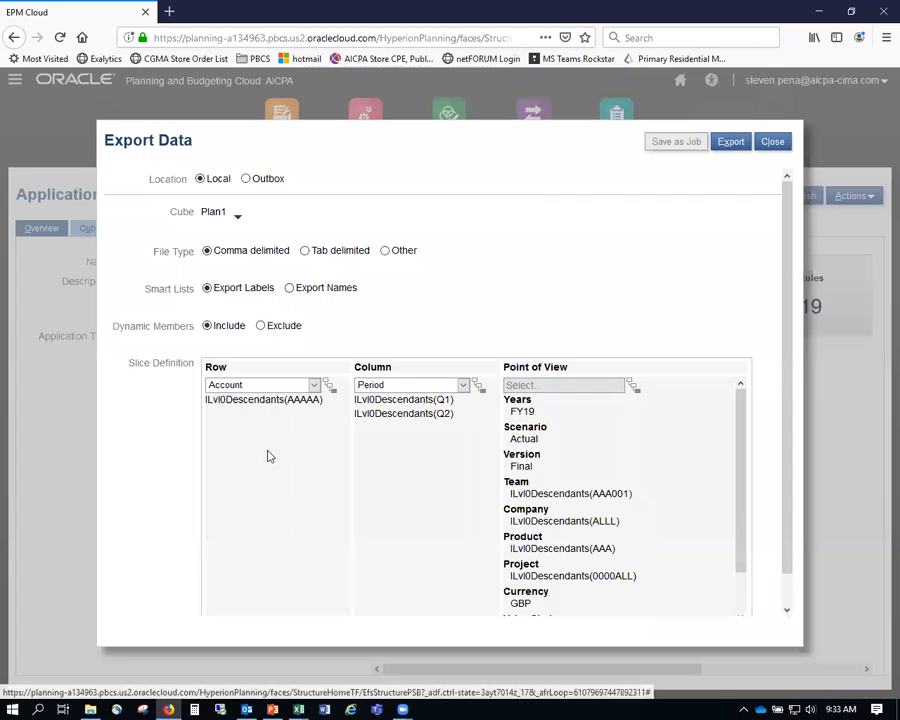
# - Run the Plan1 FY19 Actual export and open the downloaded zip in File Explorer
pyautogui.click(737, 145)
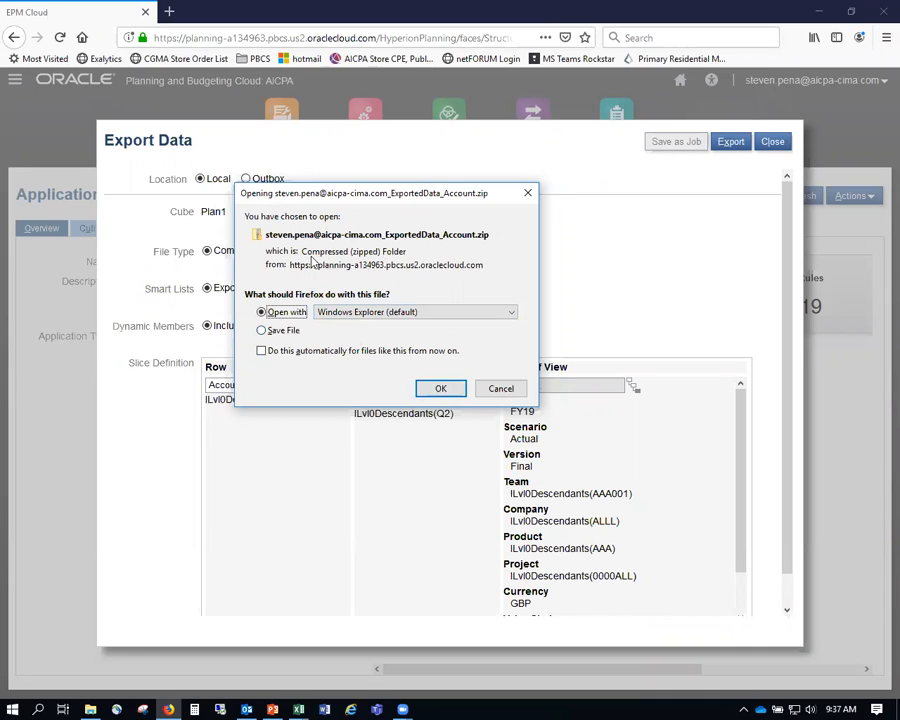
pyautogui.click(441, 389)
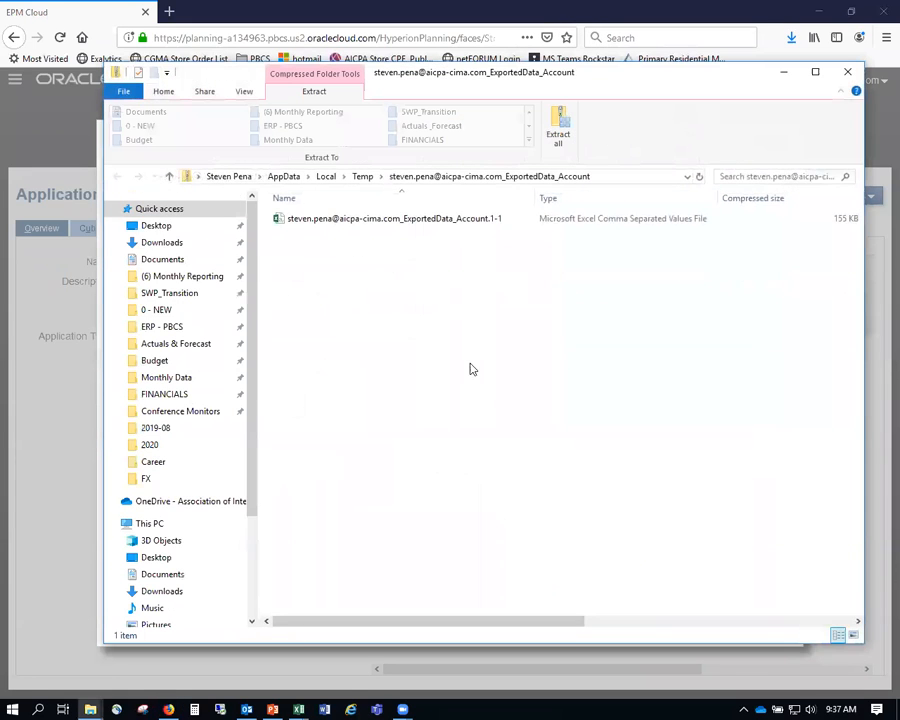
# - Open the exported CSV in Excel, autofit the Point-of-View column, and check month value totals
pyautogui.doubleClick(361, 218)
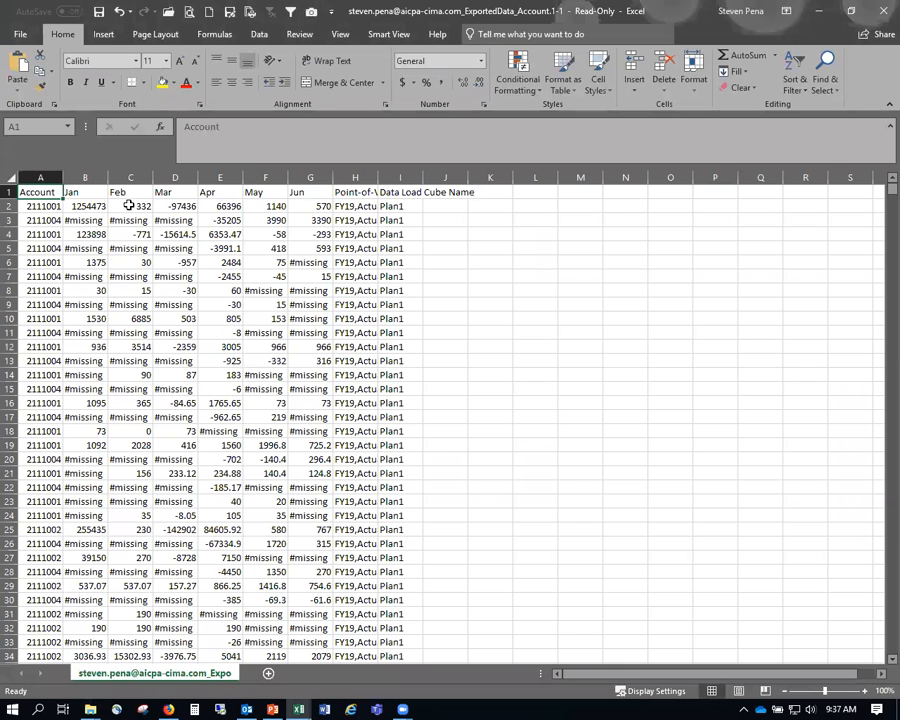
pyautogui.moveTo(49, 171); pyautogui.dragTo(266, 206)
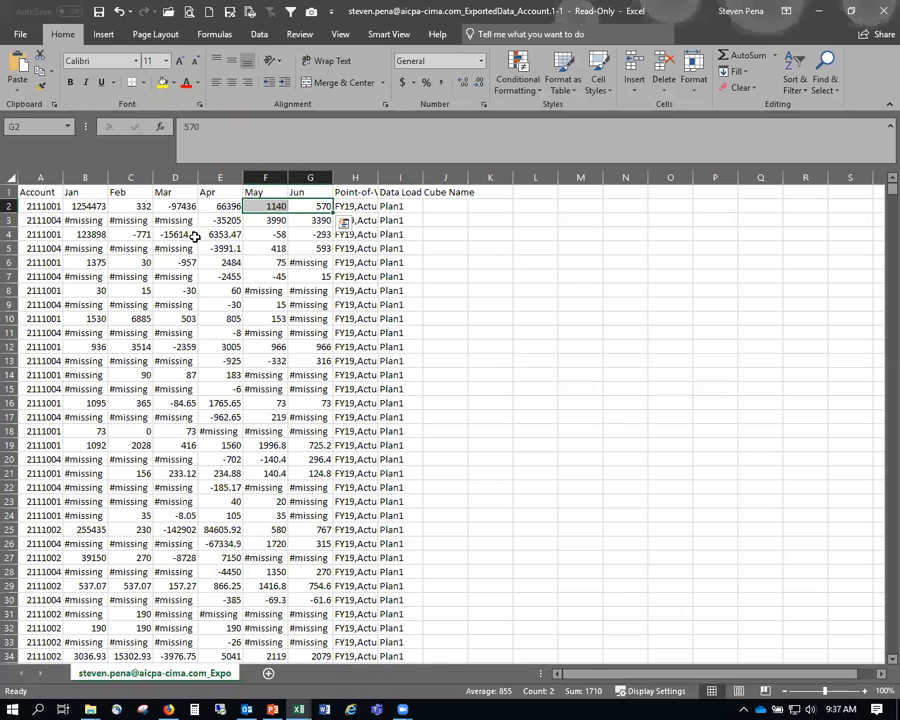
pyautogui.doubleClick(378, 178)
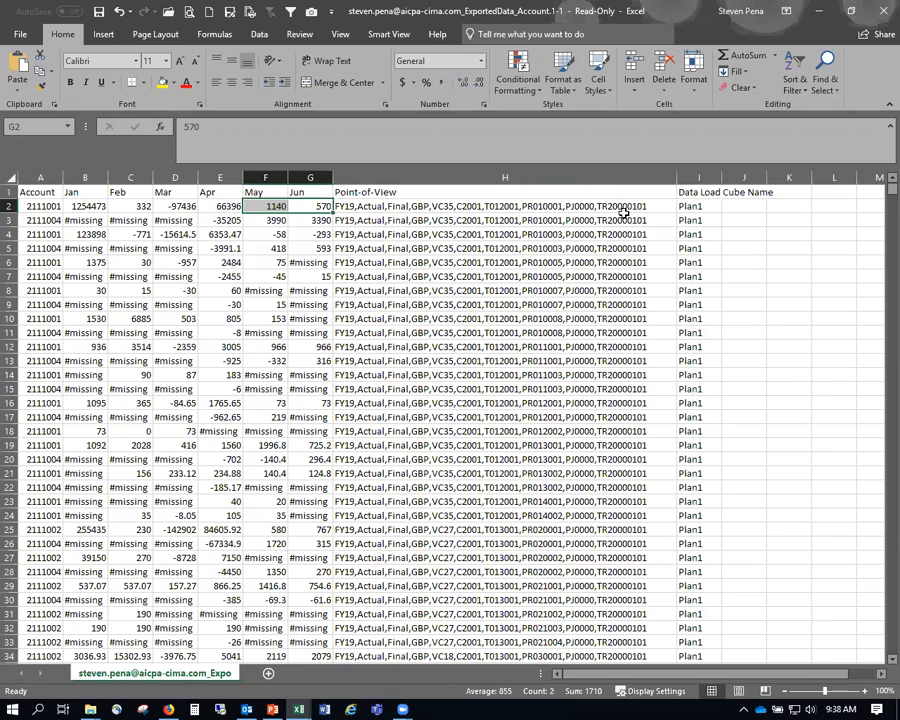
pyautogui.click(466, 249)
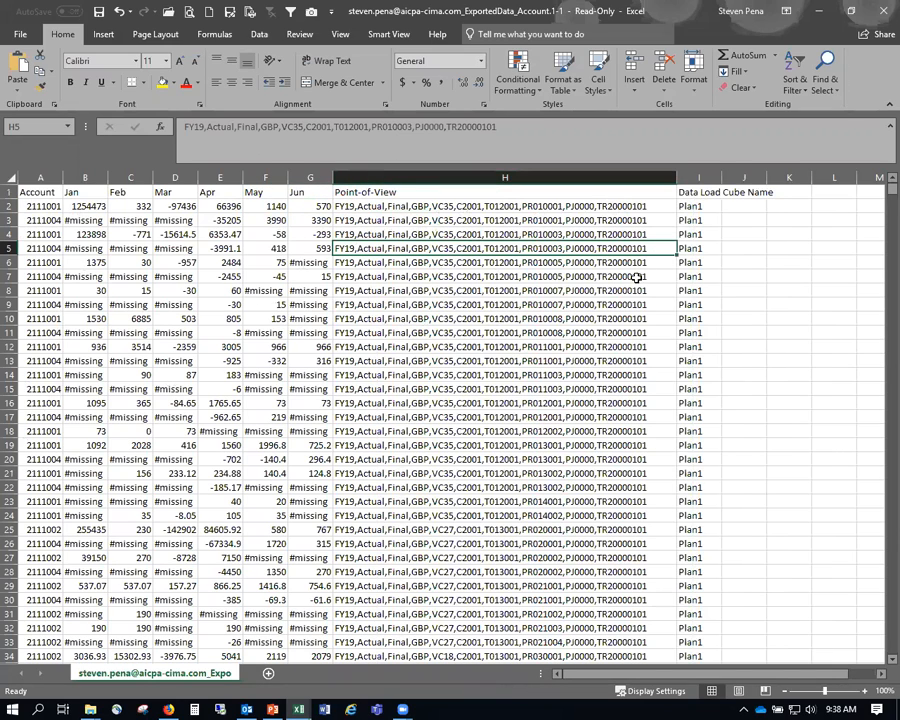
pyautogui.moveTo(74, 207); pyautogui.dragTo(322, 250)
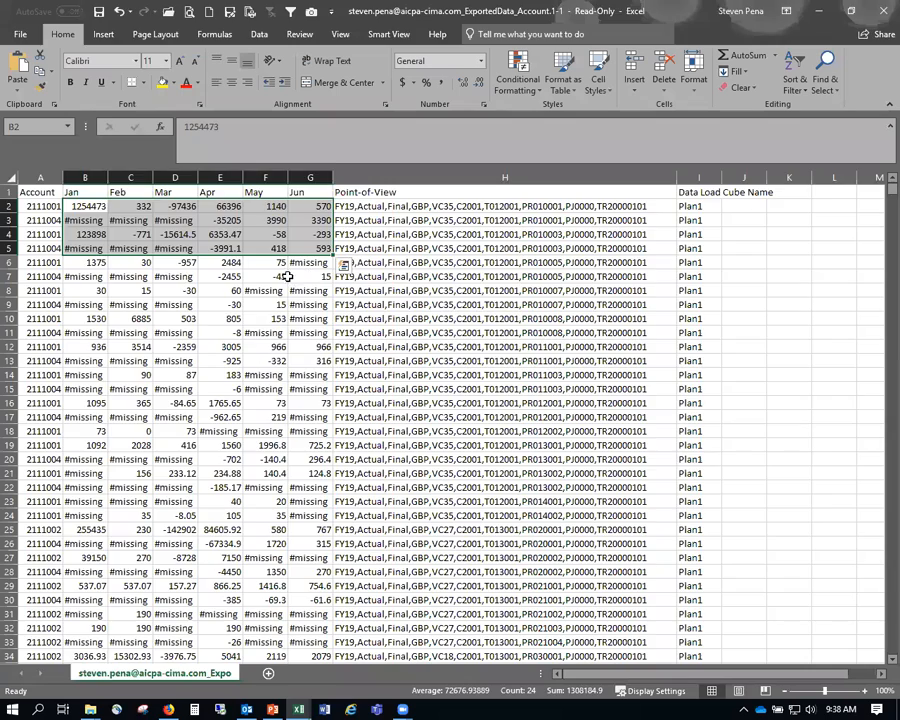
pyautogui.hotkey('alt', 'Tab')
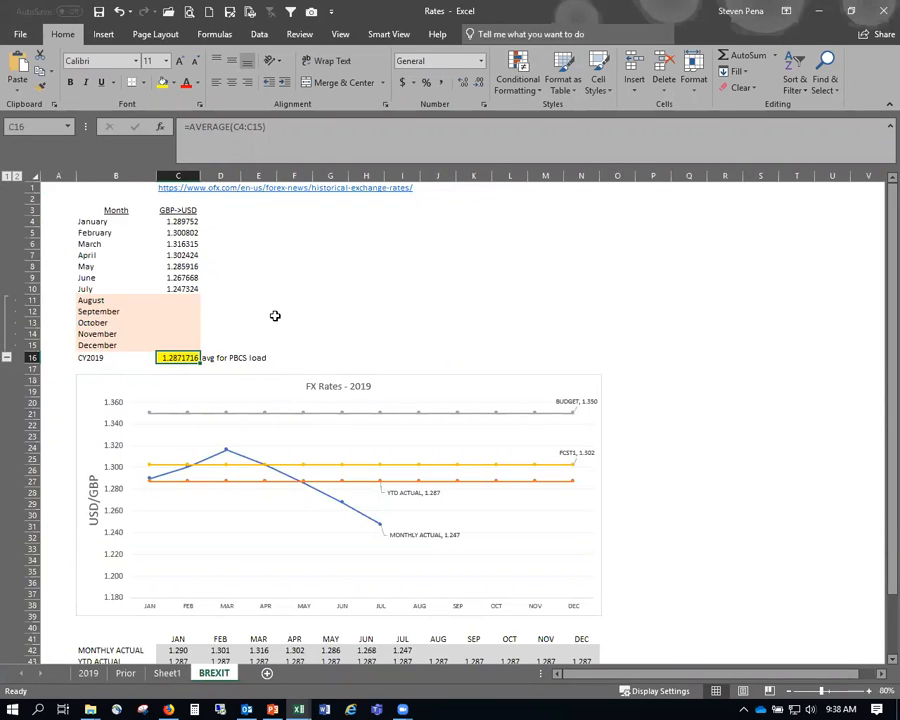
# - Copy the 1.287172 CY2019 average, narrow column H, and paste the rate as a value into L6
pyautogui.hotkey('ctrl', 'c')
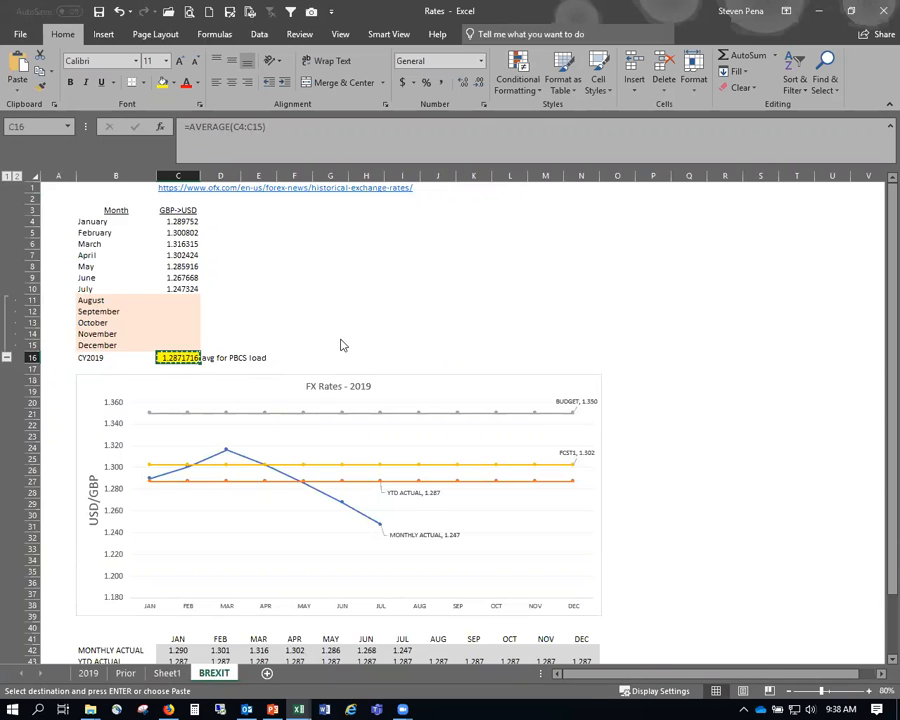
pyautogui.hotkey('alt', 'Tab')
pyautogui.click(664, 251)
pyautogui.moveTo(676, 178); pyautogui.dragTo(432, 201)
pyautogui.click(569, 264)
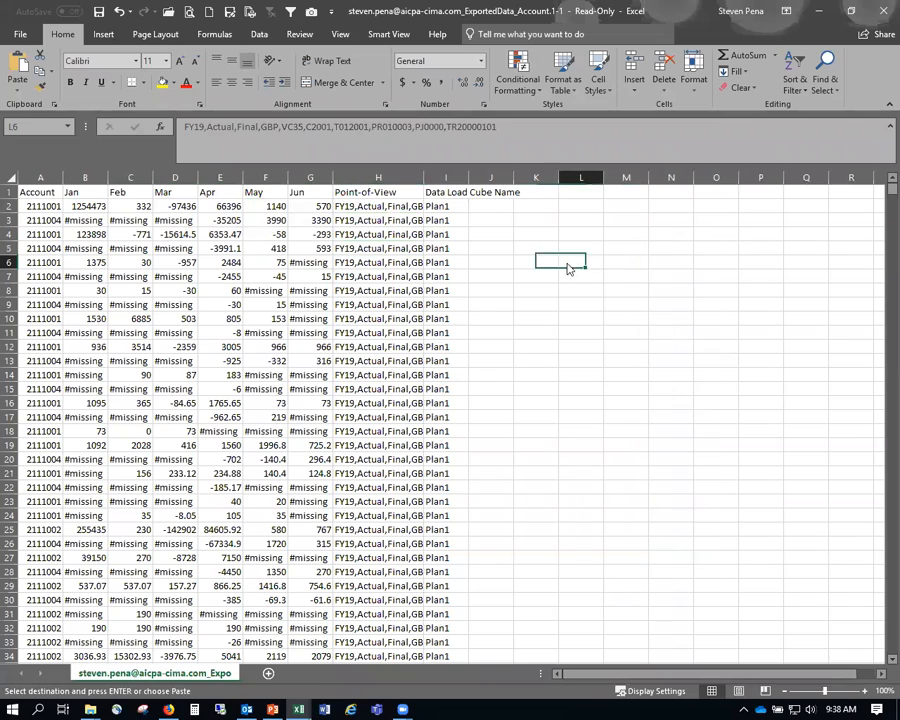
pyautogui.rightClick(570, 264)
pyautogui.click(602, 278)
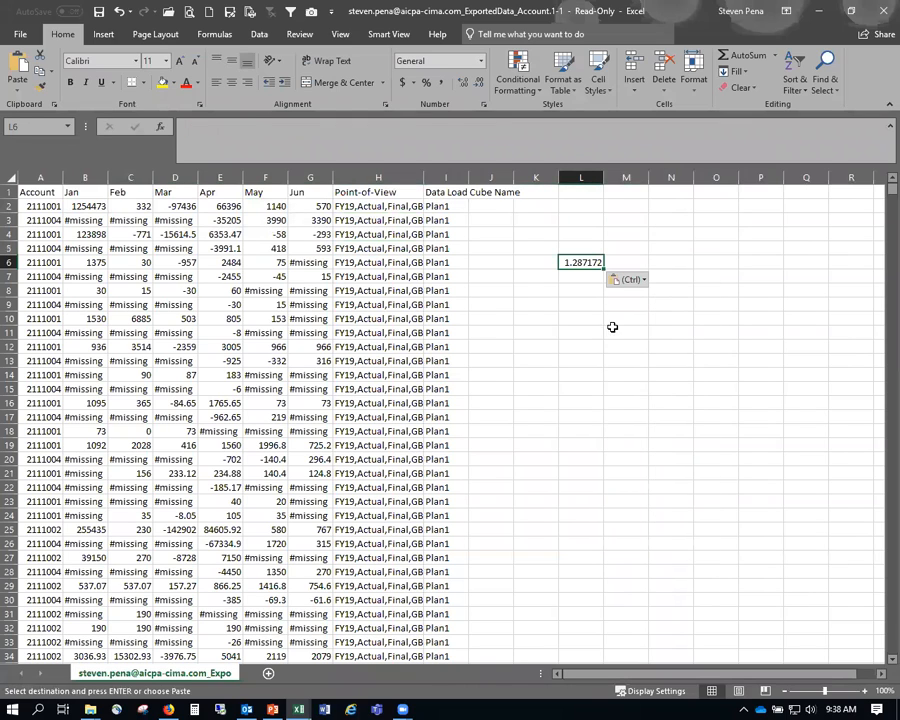
pyautogui.click(505, 346)
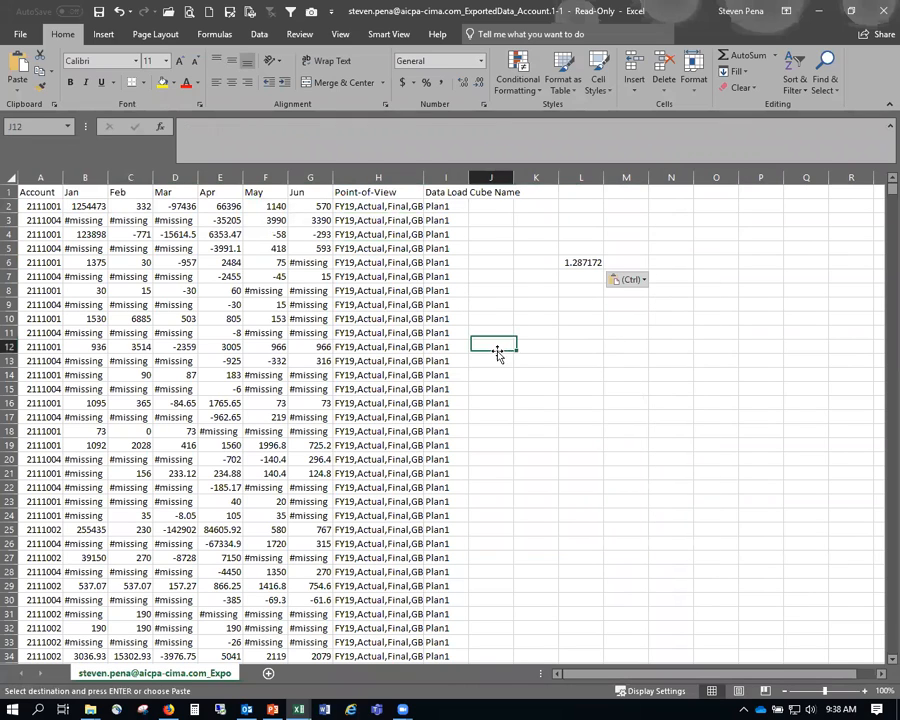
# - Copy the L6 rate and select the Jan–Jun values from B2 down to the last row
pyautogui.click(582, 263)
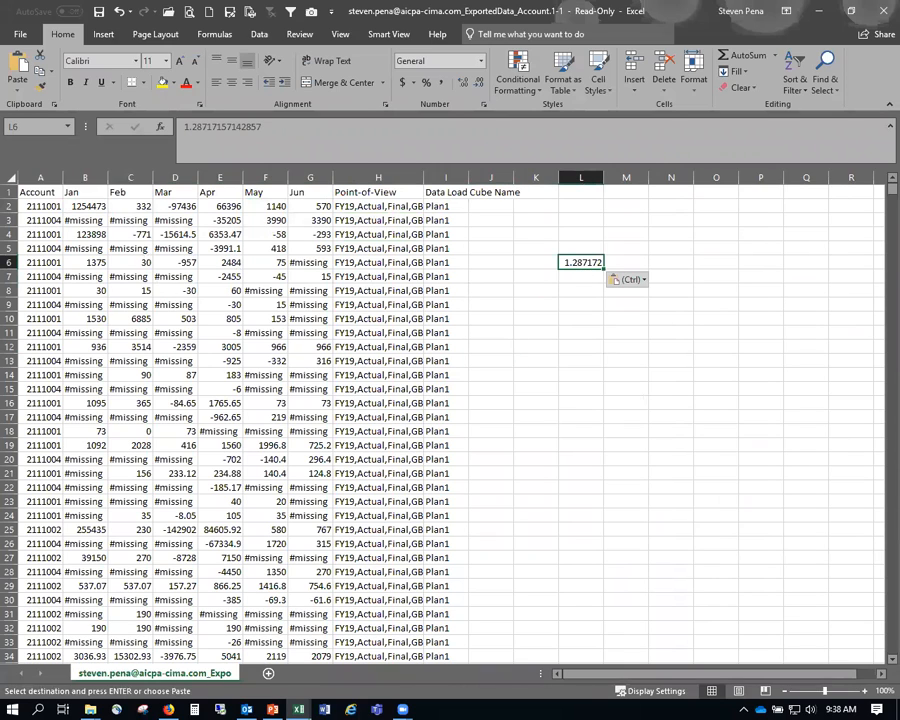
pyautogui.hotkey('ctrl', 'c')
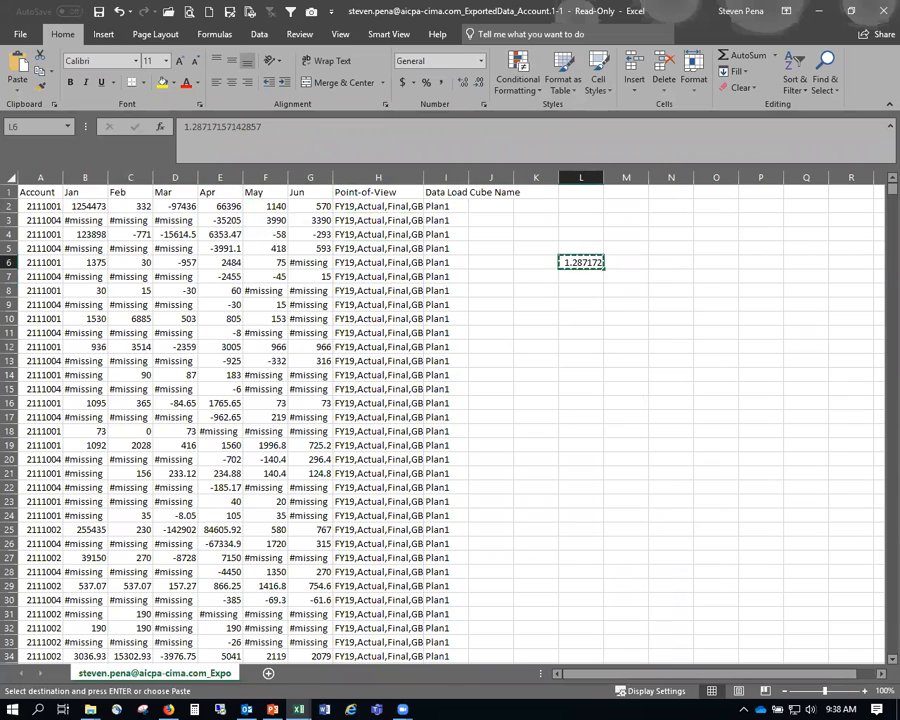
pyautogui.click(88, 206)
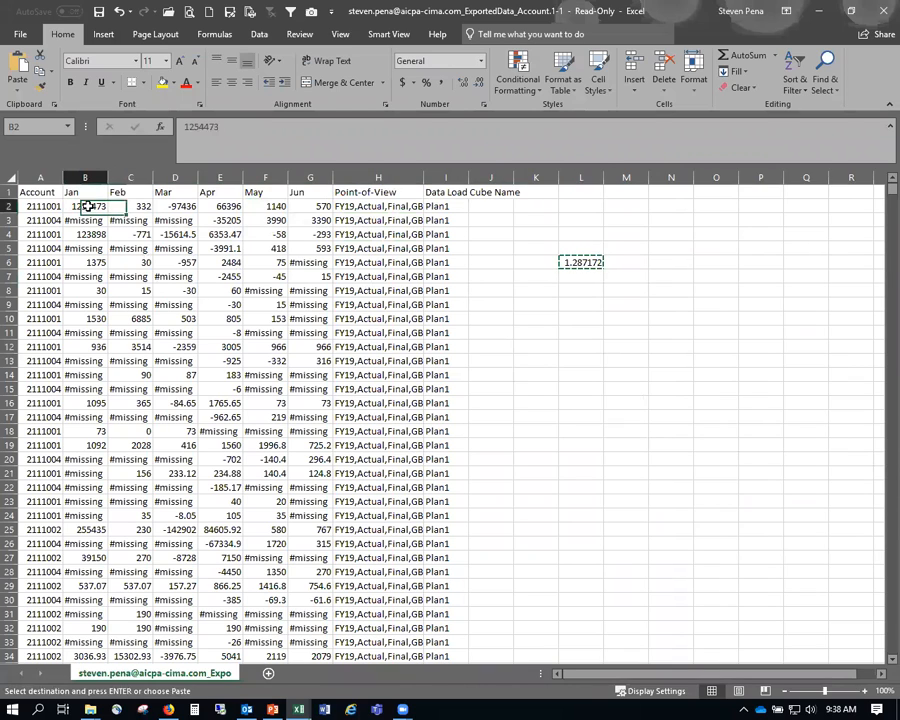
pyautogui.hotkey('shift', 'Right')
pyautogui.hotkey('shift', 'Right')
pyautogui.hotkey('shift', 'Right')
pyautogui.hotkey('shift', 'Right')
pyautogui.hotkey('shift', 'Right')
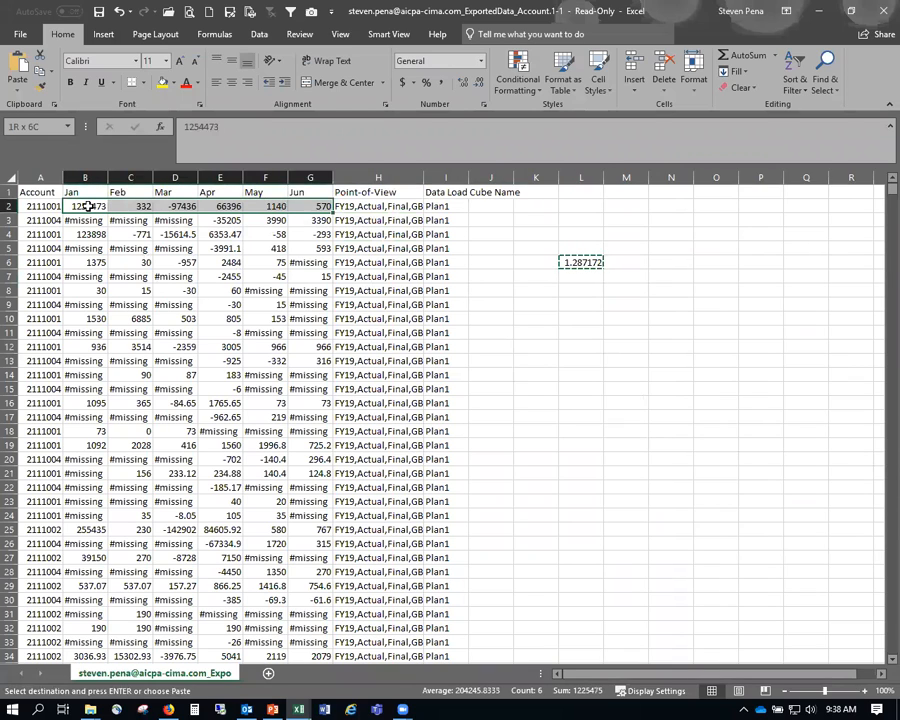
pyautogui.hotkey('ctrl', 'shift', 'Down')
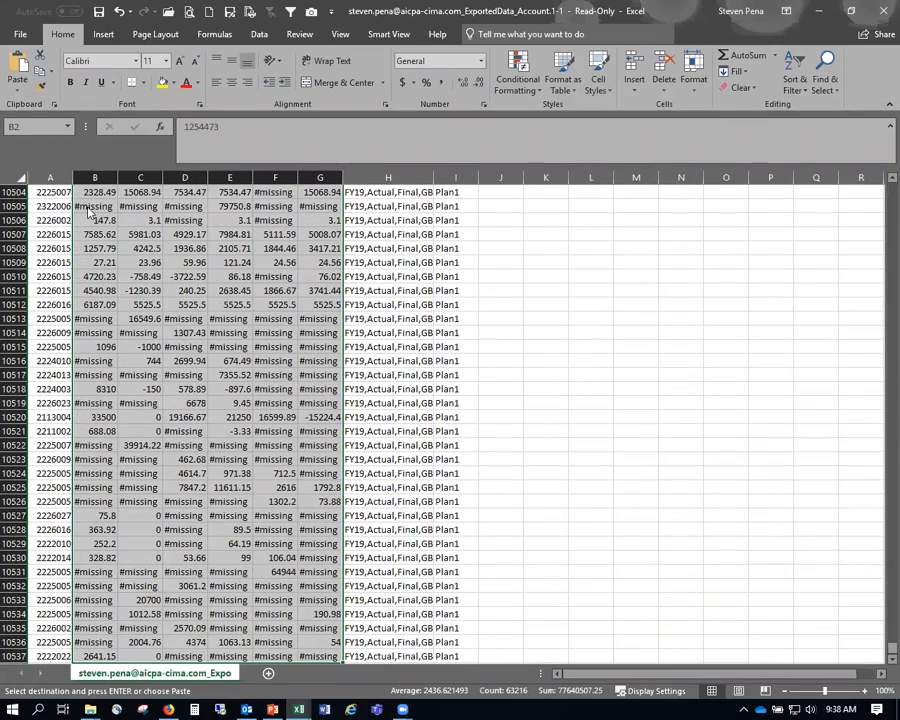
pyautogui.hotkey('ctrl', 'alt', 'v')
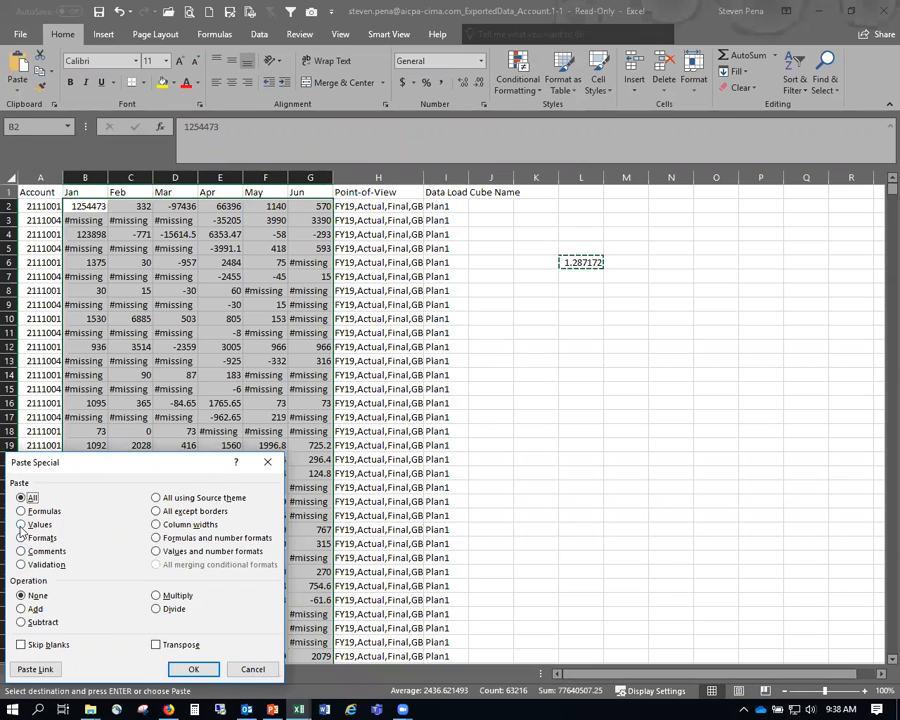
# - Multiply the Jan–Jun values by the 1.287172 rate with Paste Special Values and Multiply, undo, and reapply
pyautogui.click(21, 525)
pyautogui.click(157, 596)
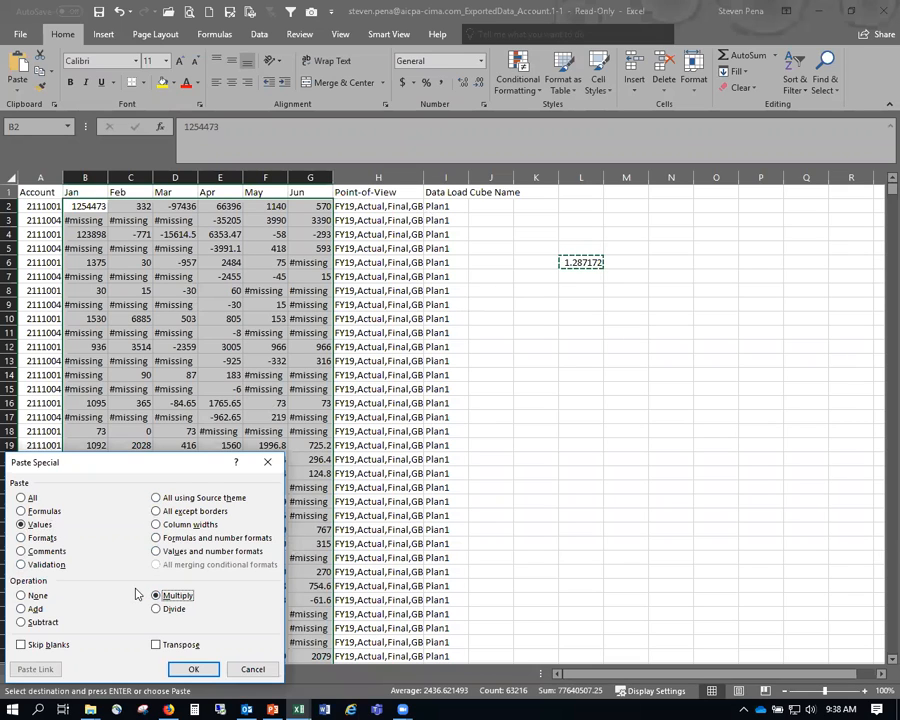
pyautogui.click(195, 670)
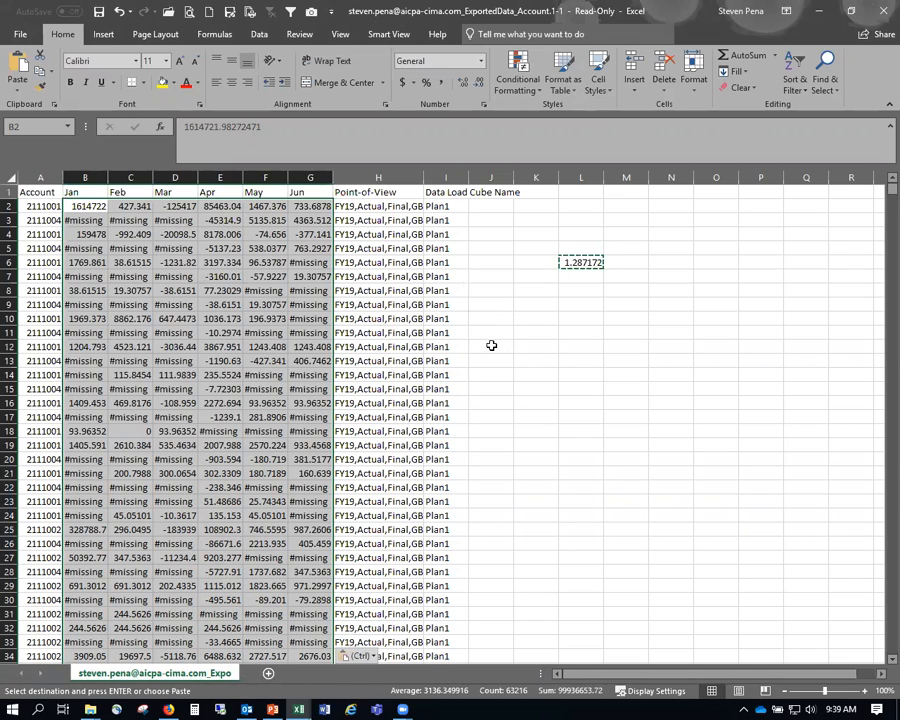
pyautogui.hotkey('ctrl', 'z')
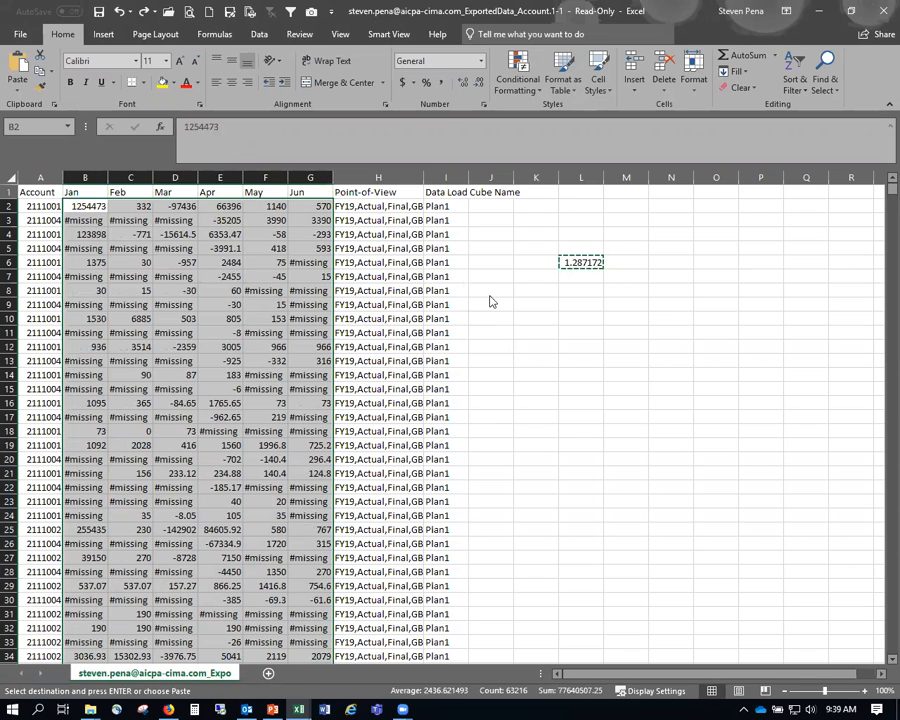
pyautogui.hotkey('ctrl', 'alt', 'v')
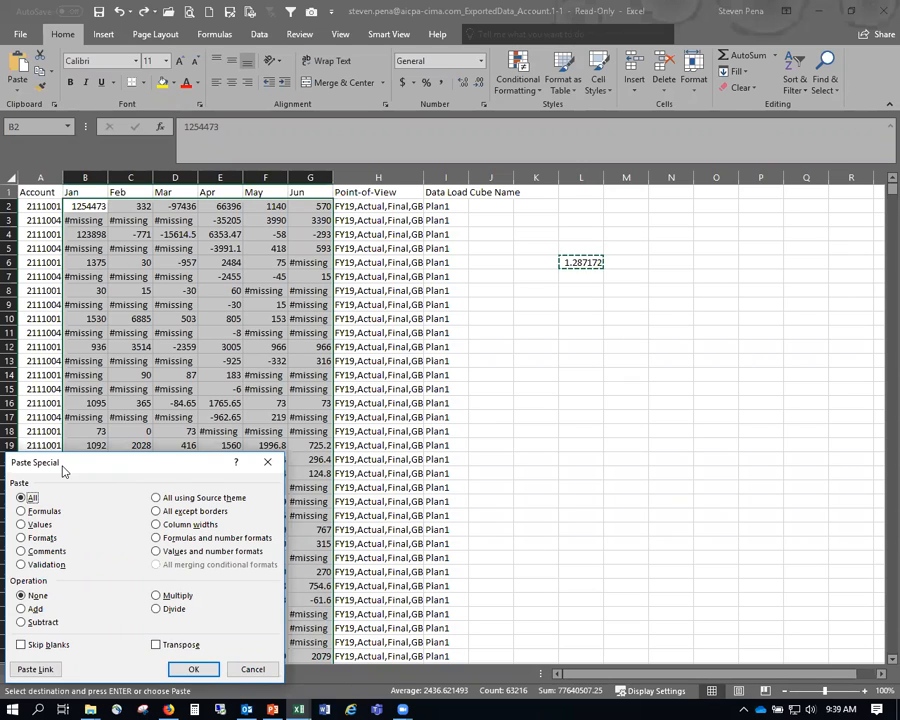
pyautogui.click(34, 525)
pyautogui.click(156, 595)
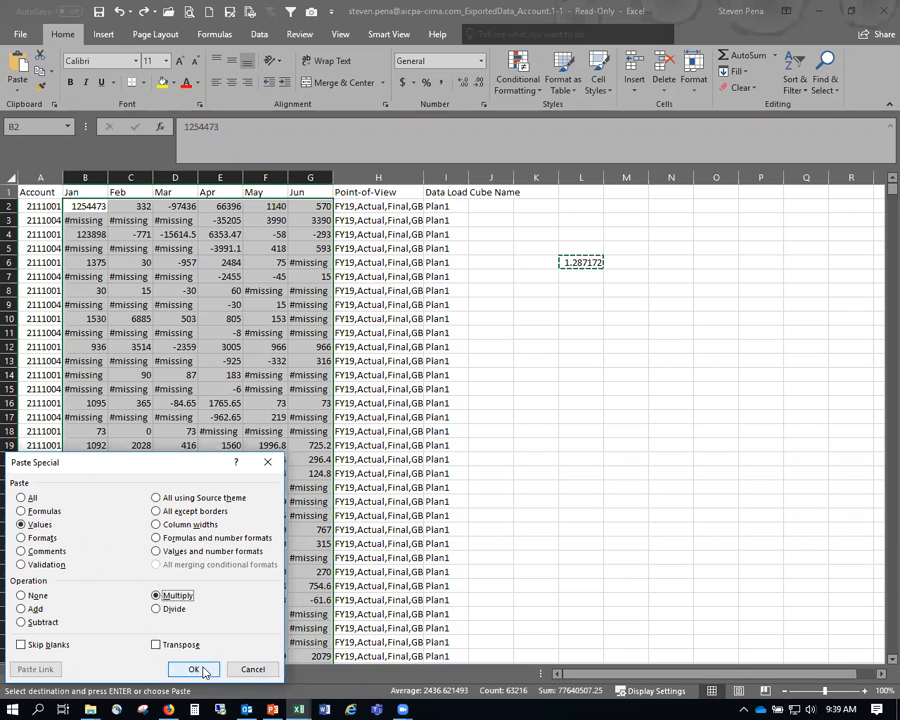
pyautogui.click(193, 669)
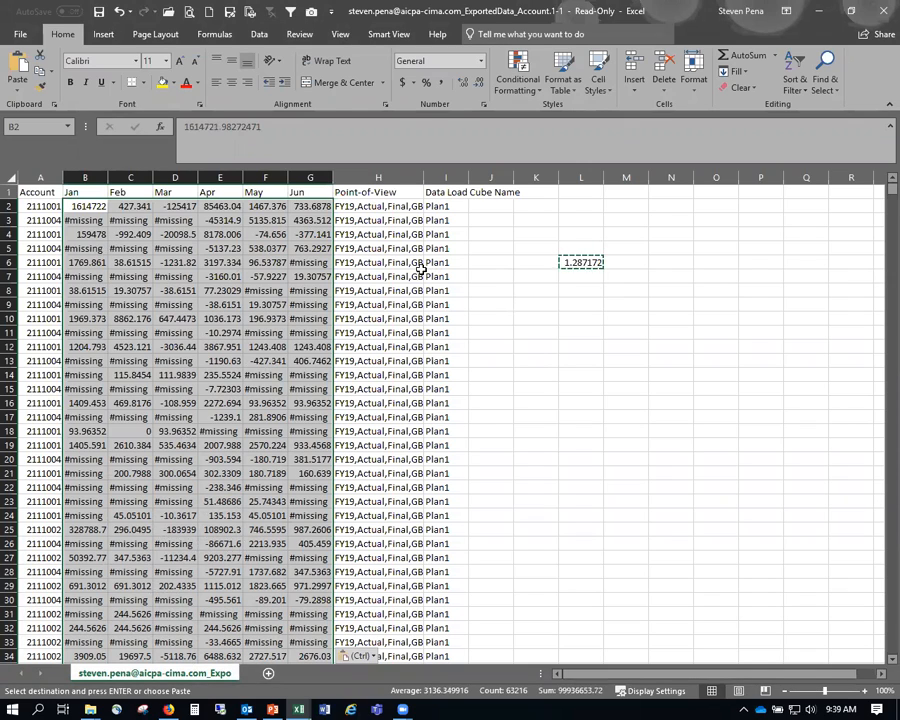
# - Enter a check formula beside the data dividing January value B2 by the L6 rate
pyautogui.press('Escape')
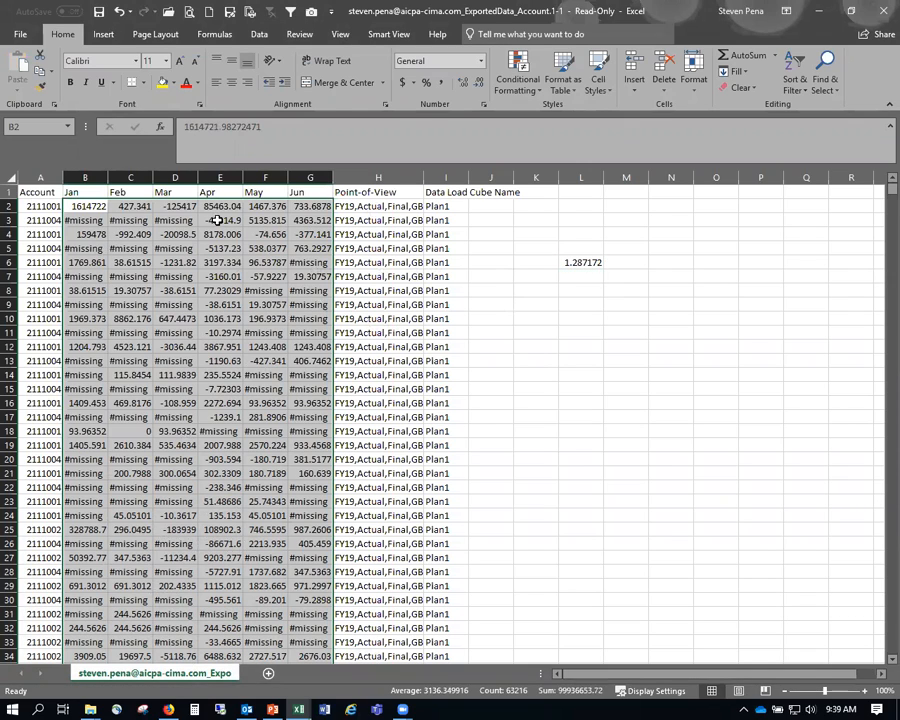
pyautogui.click(523, 204)
pyautogui.write('=')
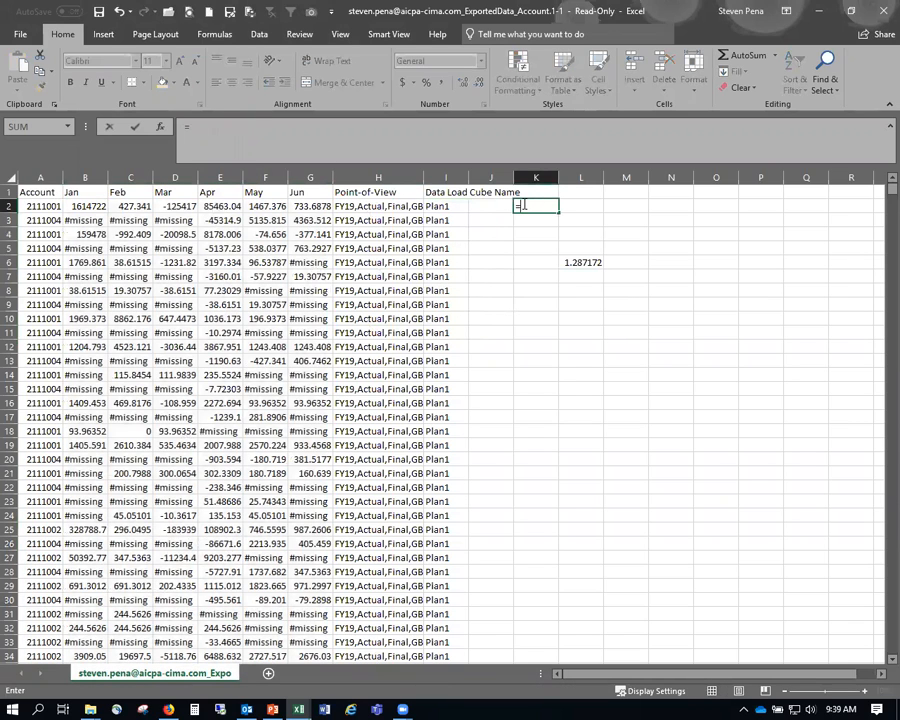
pyautogui.press('Left')
pyautogui.press('Left')
pyautogui.press('Left')
pyautogui.press('Left')
pyautogui.press('Left')
pyautogui.press('Left')
pyautogui.press('Left')
pyautogui.press('Left')
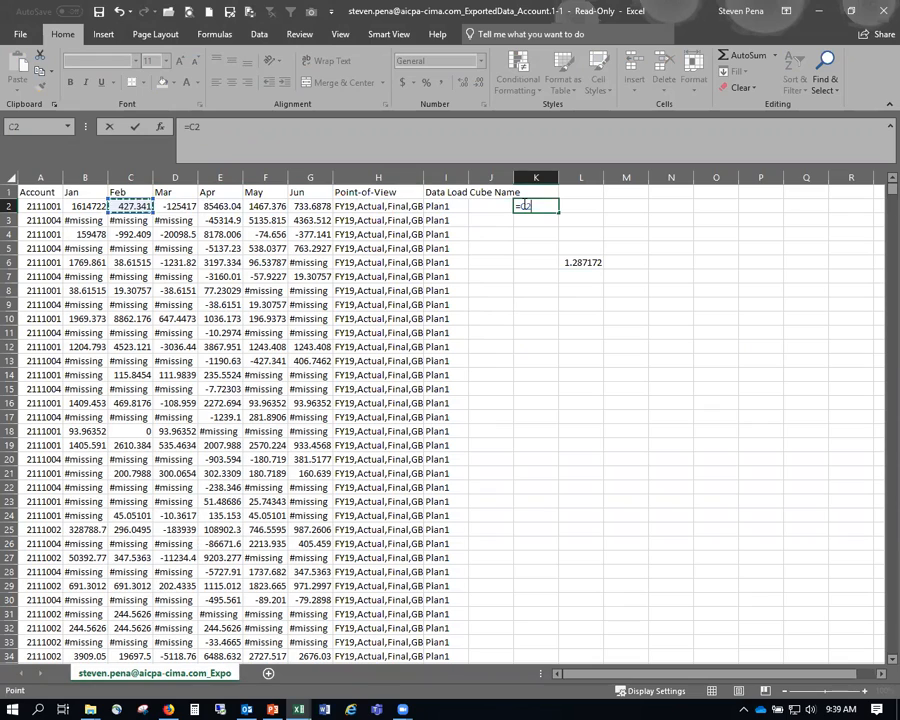
pyautogui.press('Left')
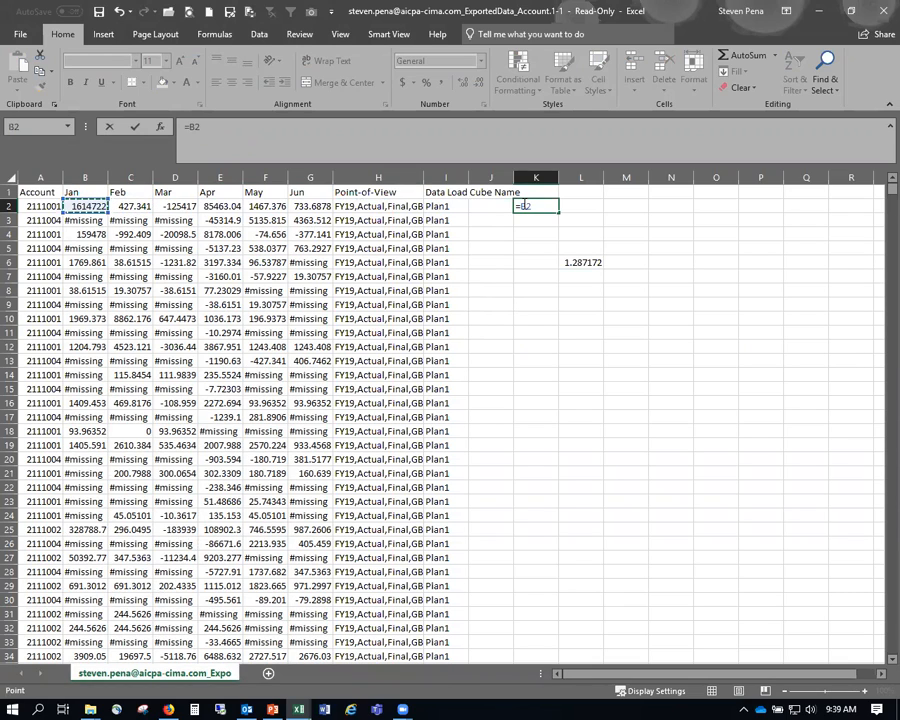
pyautogui.write('/')
pyautogui.press('Right')
pyautogui.press('Down')
pyautogui.press('Down')
pyautogui.press('Down')
pyautogui.press('Down')
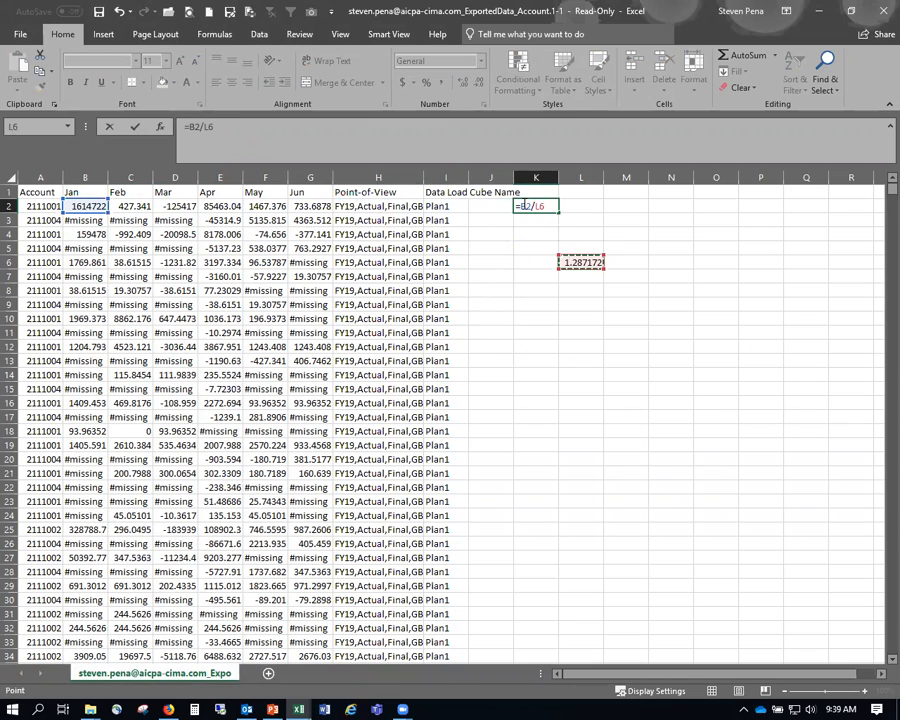
pyautogui.press('Return')
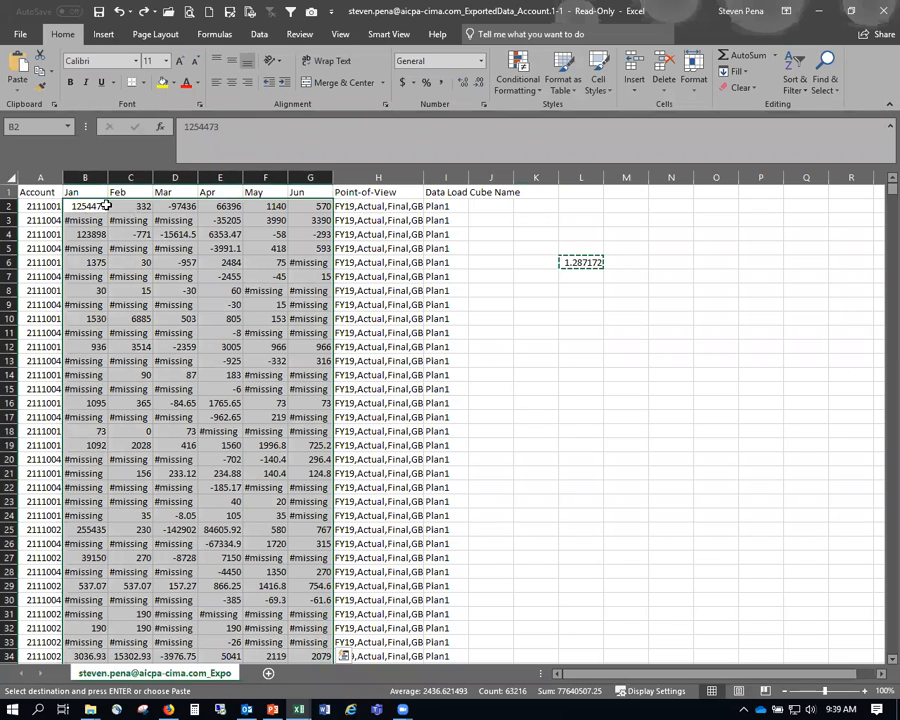
# - Remove the check formula and widen column H to reveal the full Point-of-View strings
pyautogui.hotkey('ctrl', 'z')
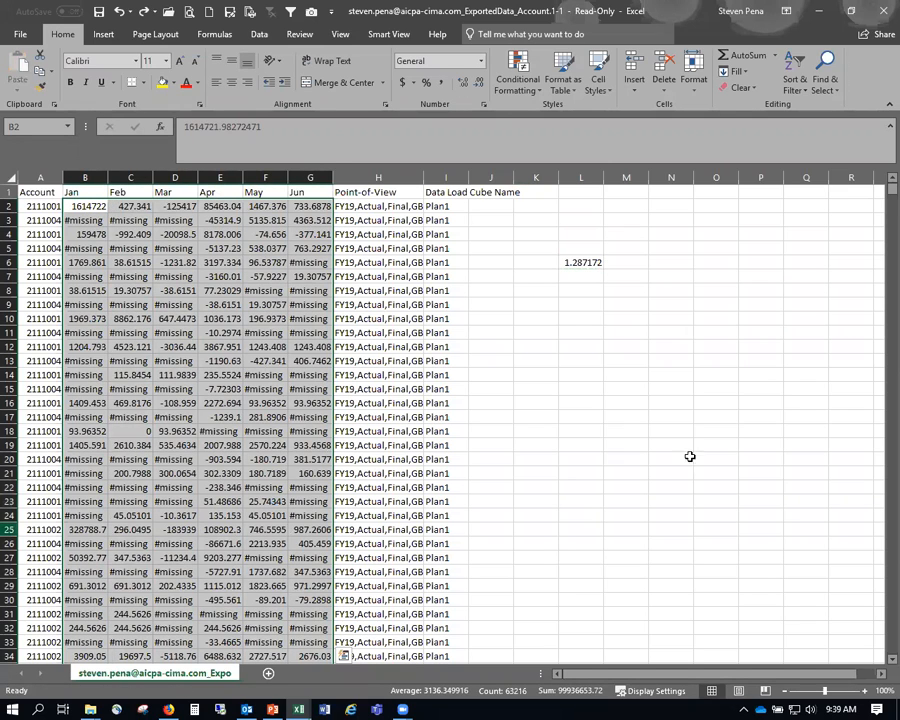
pyautogui.click(384, 219)
pyautogui.moveTo(423, 177); pyautogui.dragTo(551, 177)
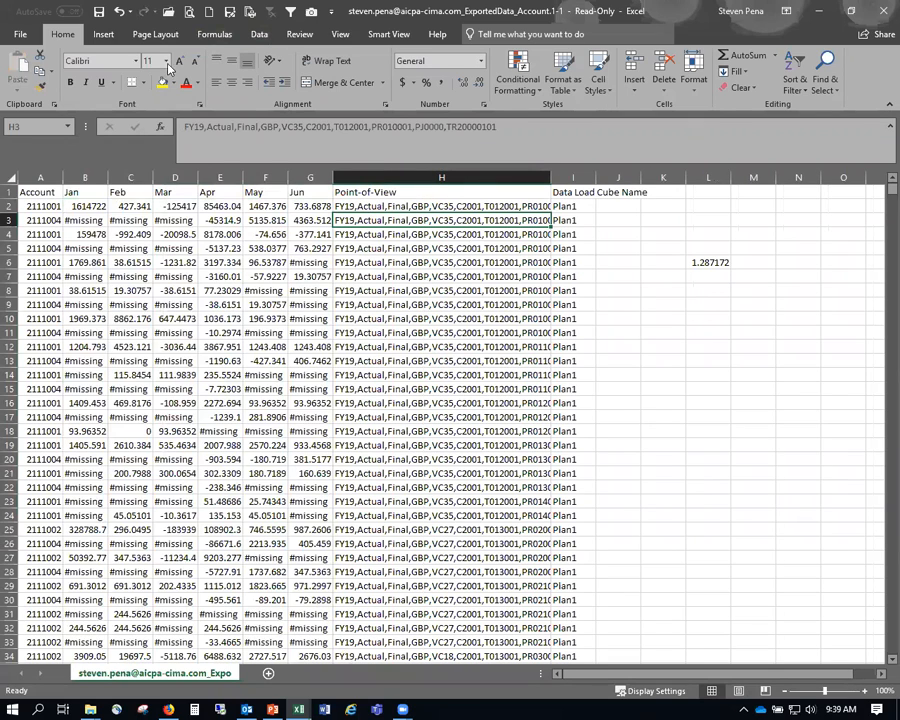
# - Start a Save As copy and browse to Monthly Reporting\2019\2019-08\PBCS
pyautogui.click(229, 13)
pyautogui.scroll(3, 125, 155)
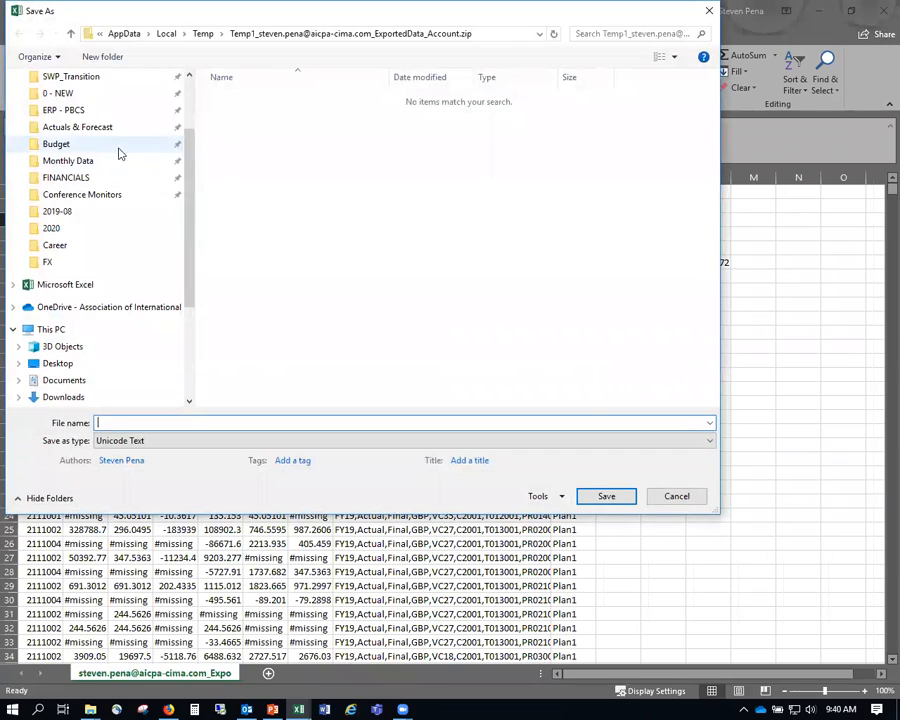
pyautogui.click(116, 130)
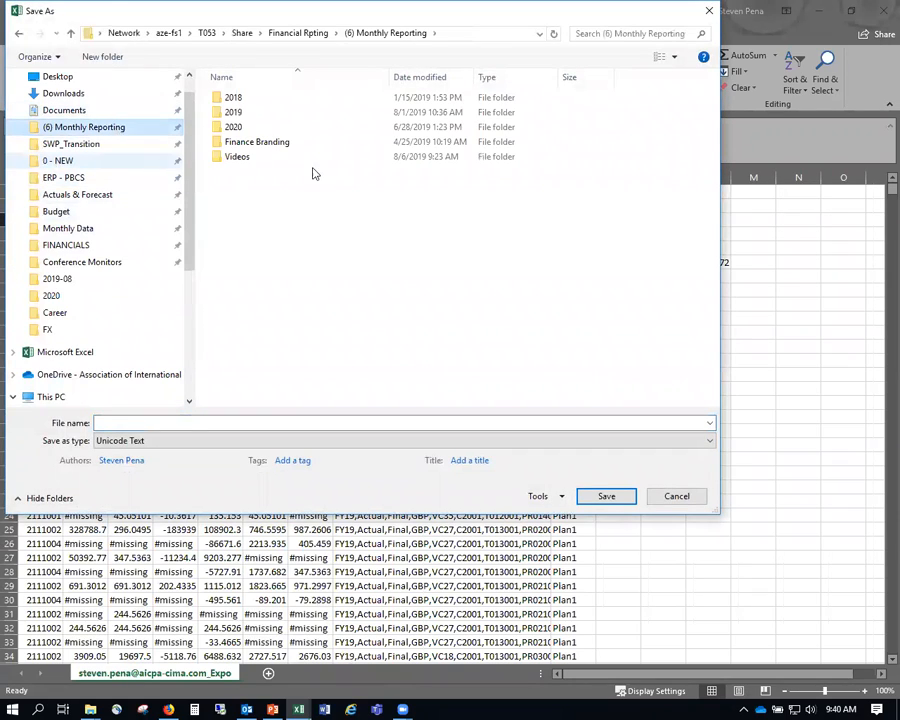
pyautogui.click(263, 118)
pyautogui.doubleClick(265, 118)
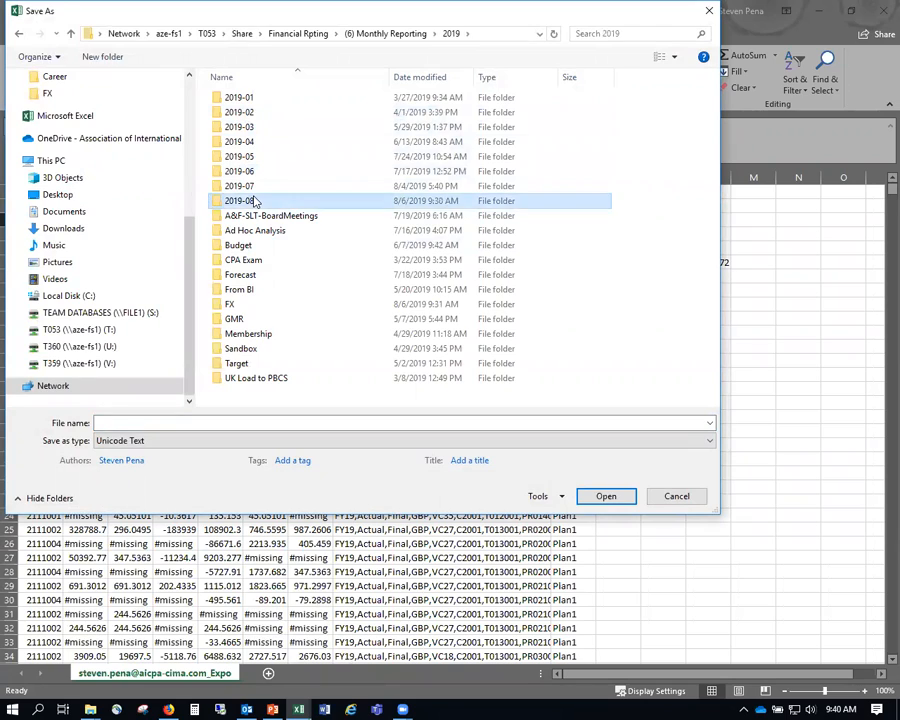
pyautogui.doubleClick(241, 199)
pyautogui.doubleClick(241, 104)
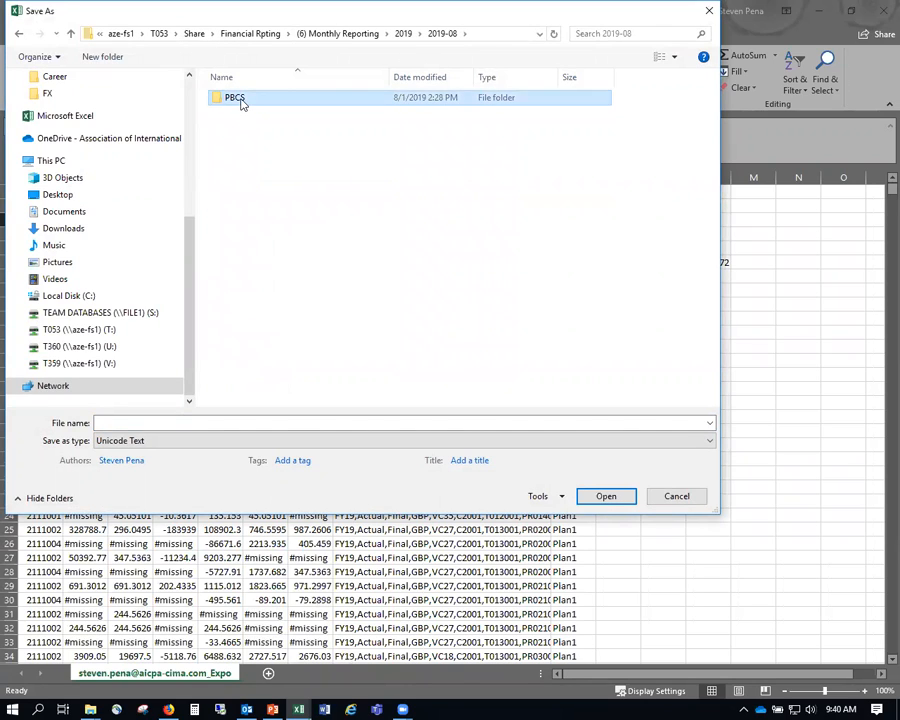
# - Create a new folder named 'July Actuals Load' inside 2019-08\PBCS
pyautogui.click(112, 58)
pyautogui.write('Ju')
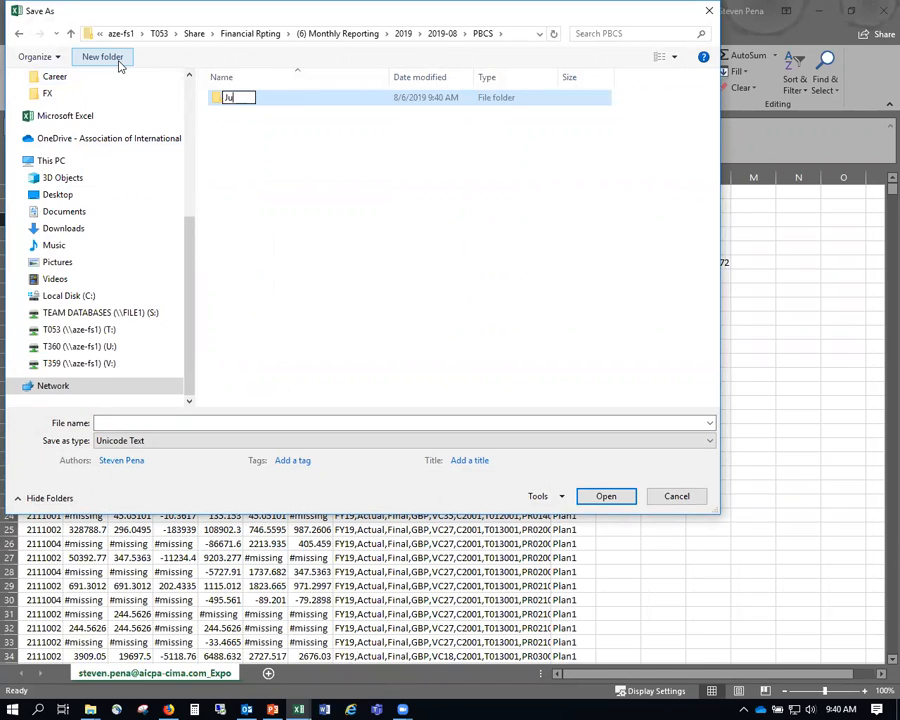
pyautogui.write('ly')
pyautogui.write('Actuals ')
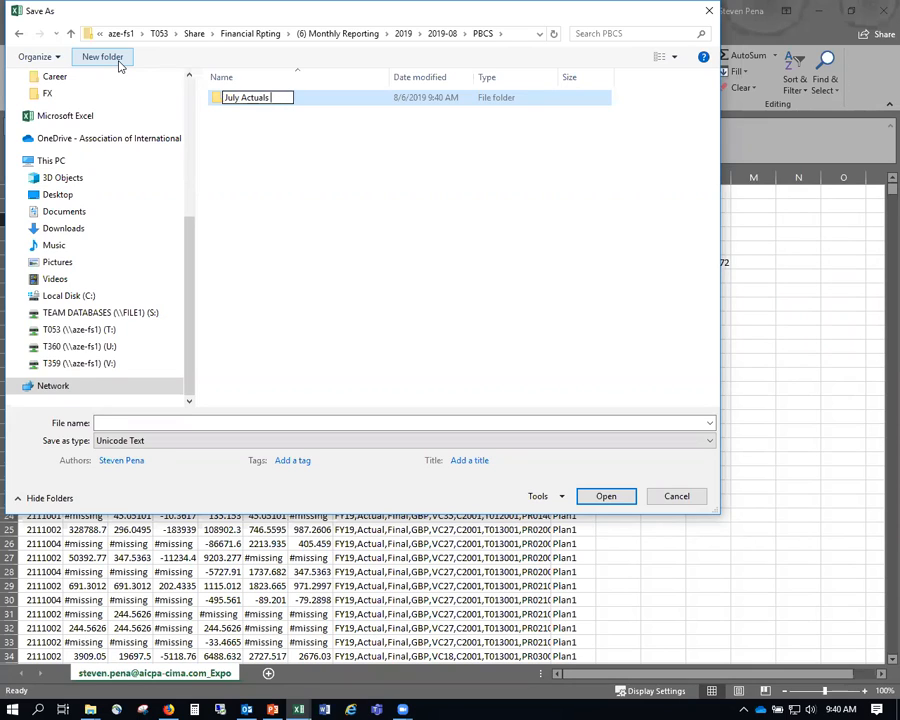
pyautogui.write('Load')
pyautogui.press('Return')
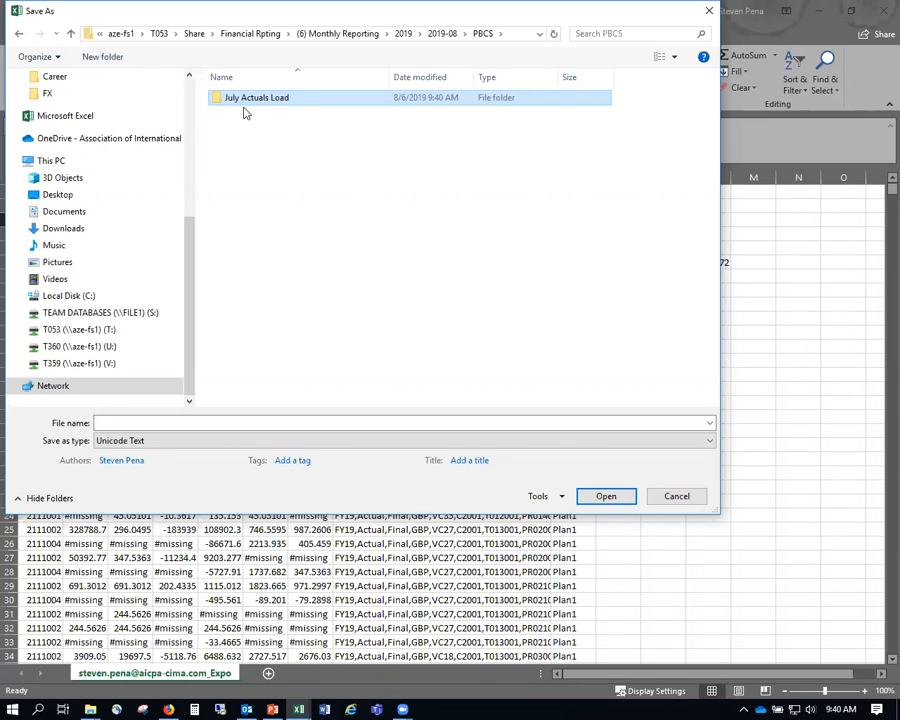
# - Browse back to the PBCS folder under 2019-07
pyautogui.click(403, 33)
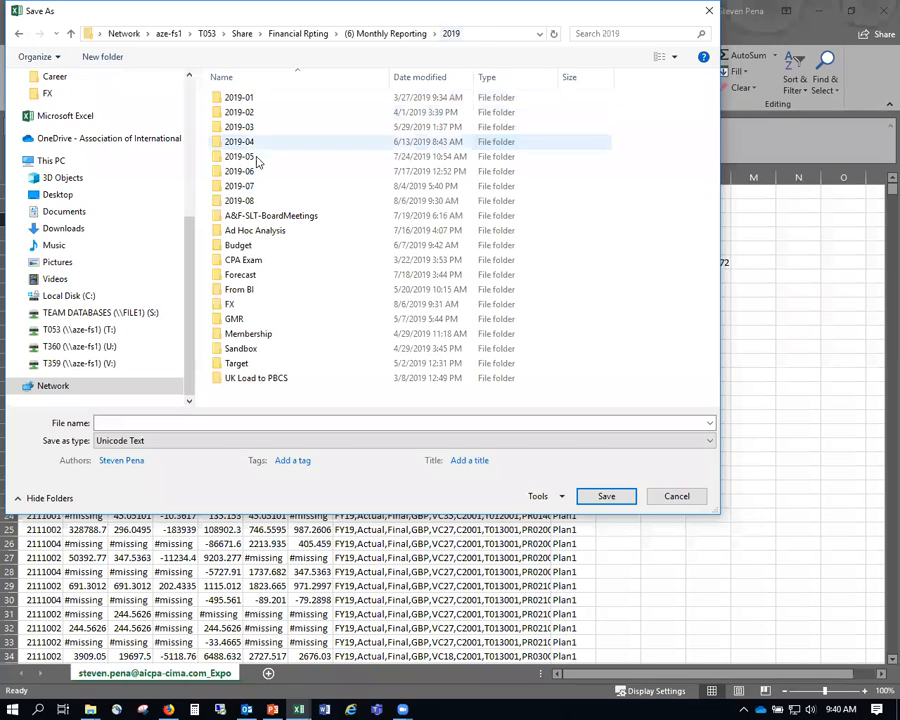
pyautogui.doubleClick(254, 185)
pyautogui.click(246, 137)
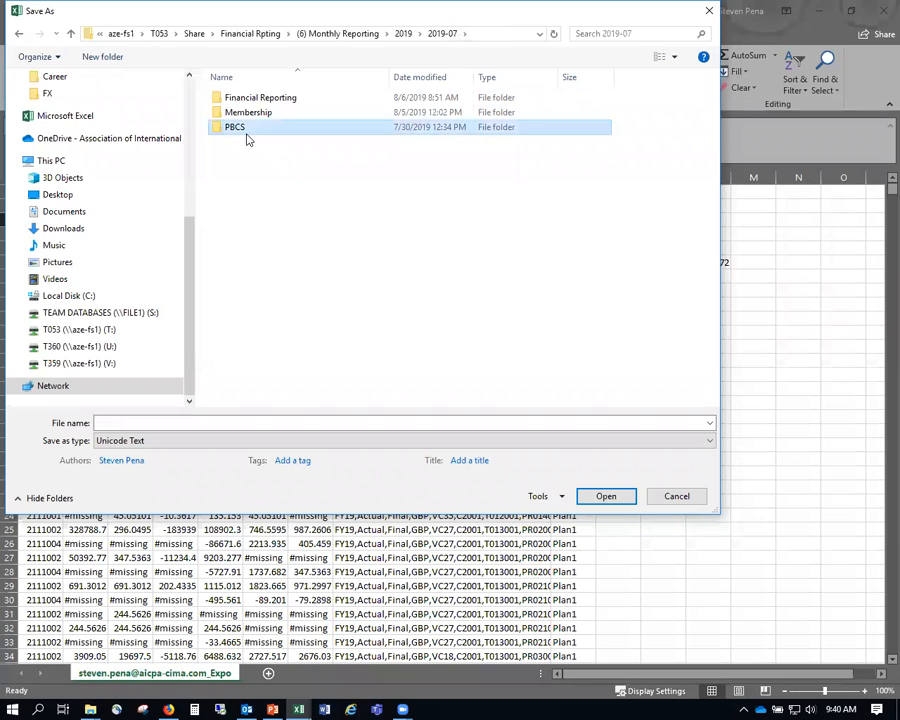
pyautogui.doubleClick(246, 137)
# - Set the save type to CSV UTF-8 and open 2019-07\PBCS\June Actuals Load
pyautogui.click(296, 441)
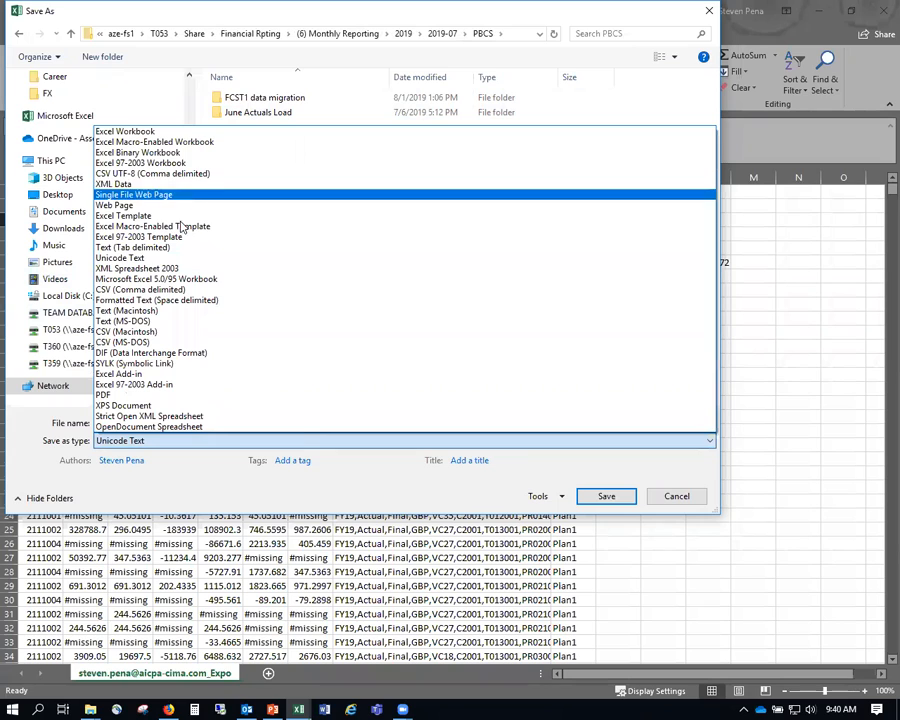
pyautogui.click(150, 173)
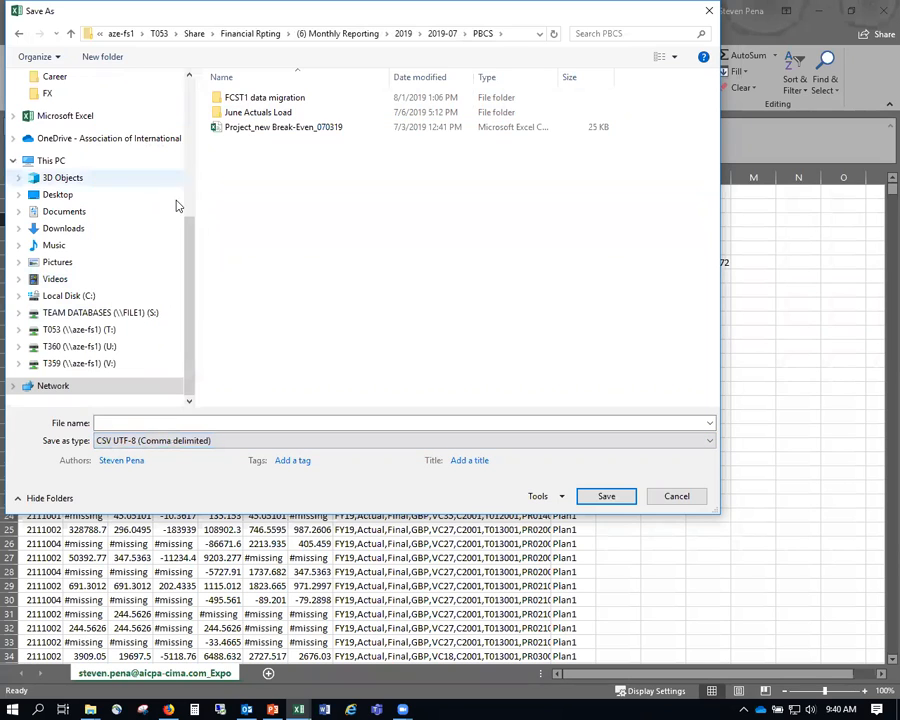
pyautogui.doubleClick(286, 114)
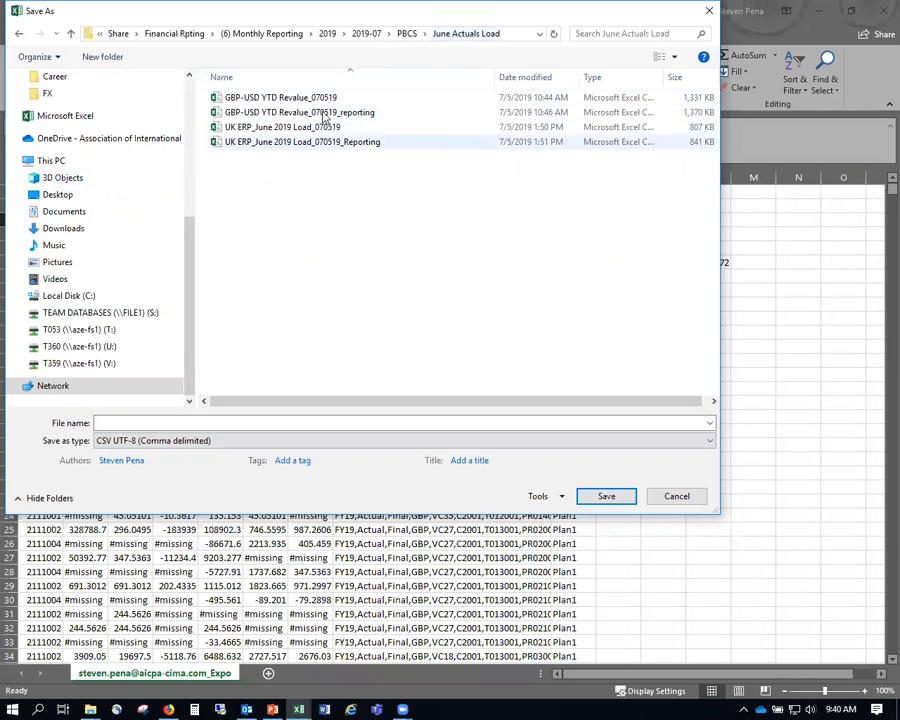
pyautogui.click(414, 35)
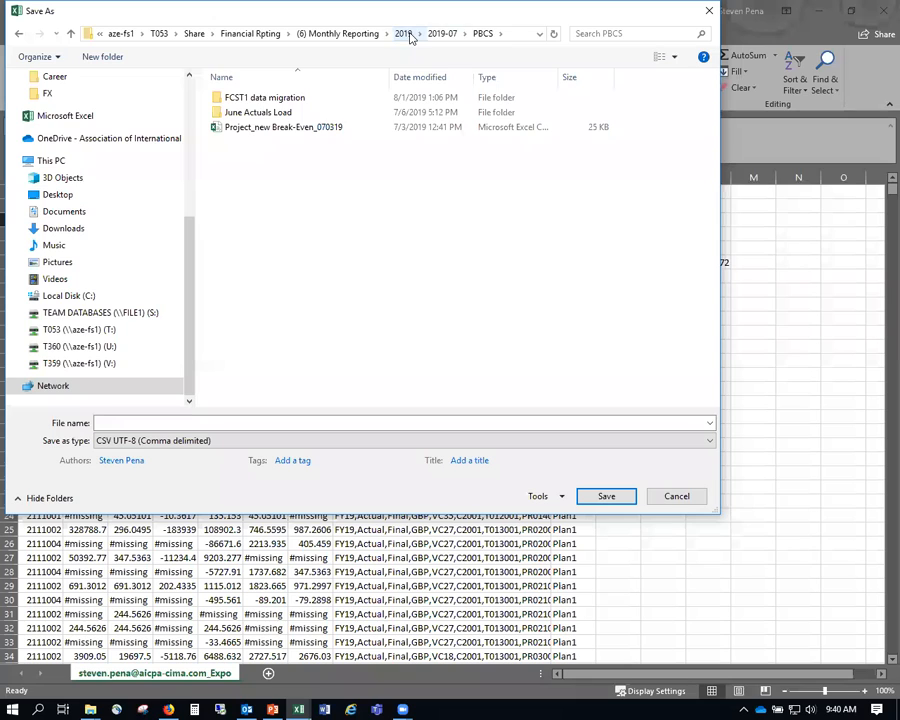
pyautogui.click(408, 35)
pyautogui.doubleClick(267, 199)
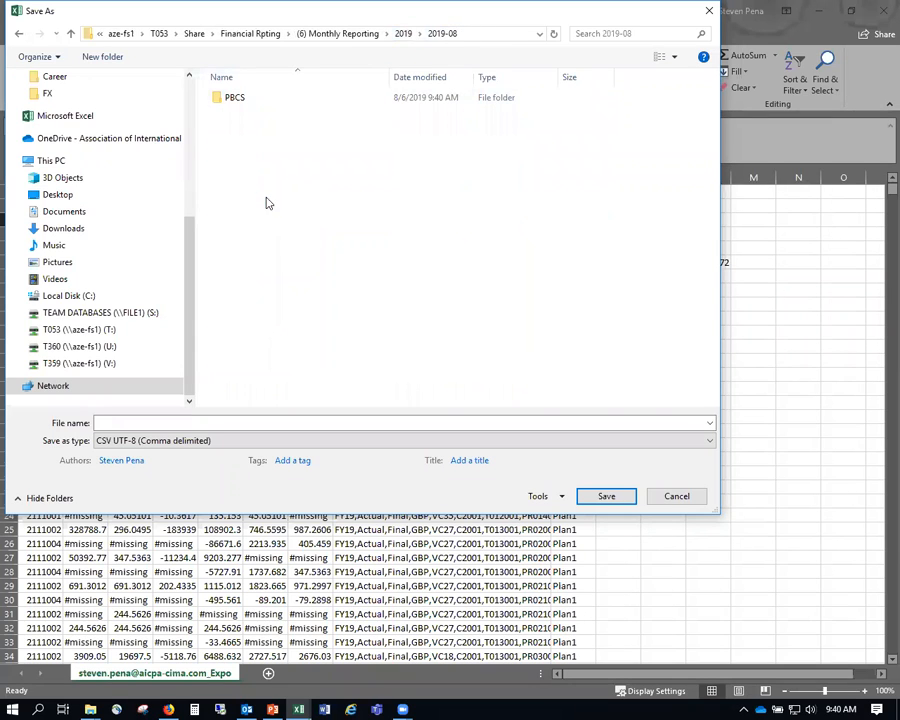
pyautogui.click(406, 37)
pyautogui.doubleClick(264, 186)
pyautogui.doubleClick(267, 127)
pyautogui.click(275, 117)
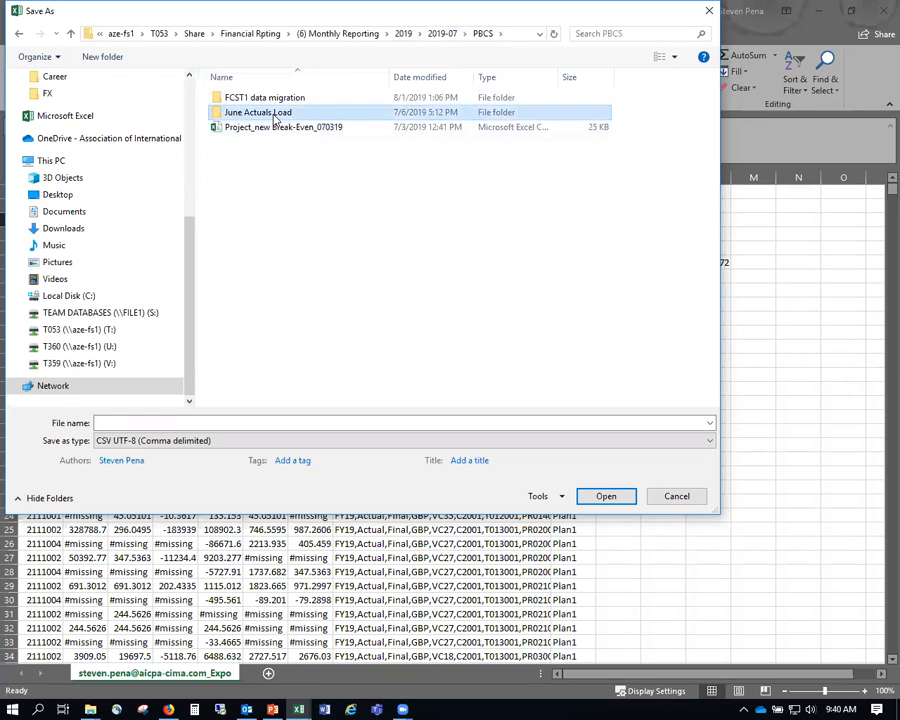
pyautogui.doubleClick(275, 117)
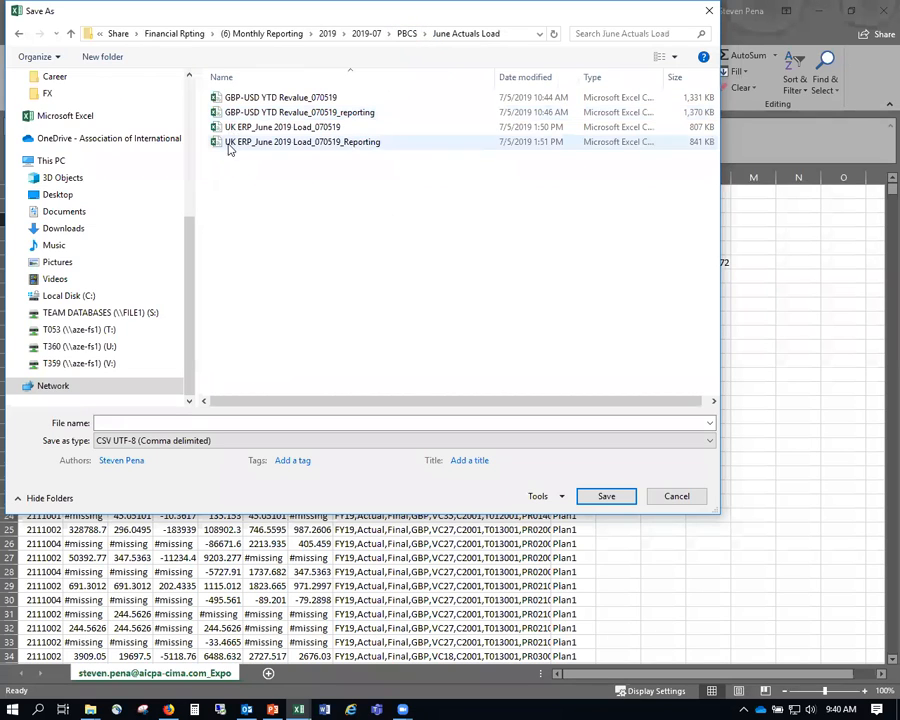
# - Reuse last month's revalue file name and move to 2019-08\PBCS\July Actuals Load
pyautogui.click(297, 100)
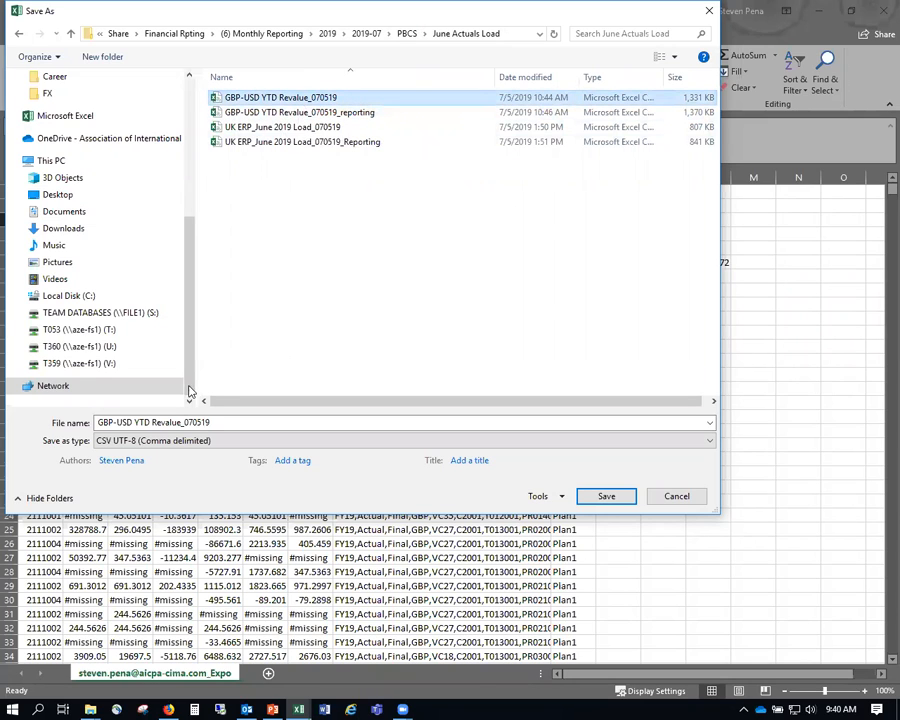
pyautogui.click(327, 34)
pyautogui.doubleClick(254, 201)
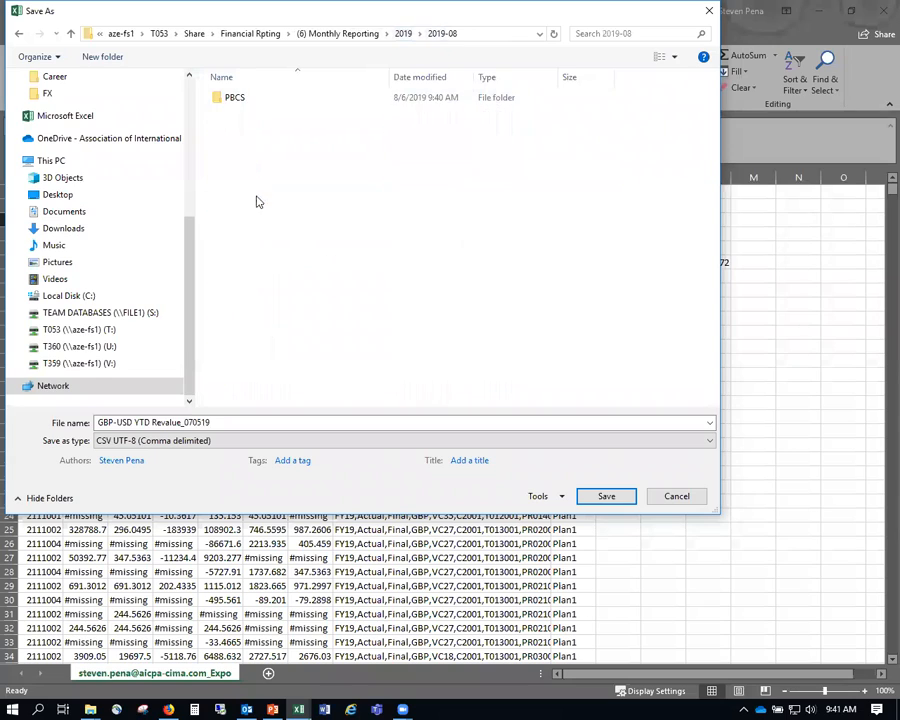
pyautogui.doubleClick(254, 100)
pyautogui.doubleClick(256, 98)
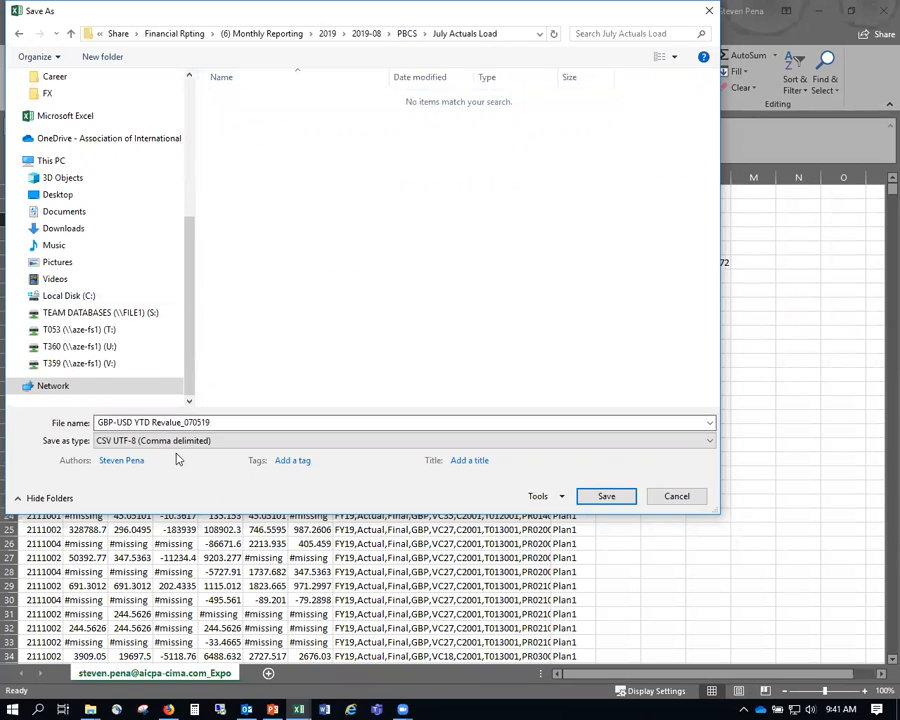
# - Change the file name's date to make GBP-USD YTD Revalue_080619 and save it
pyautogui.click(190, 422)
pyautogui.click(192, 422)
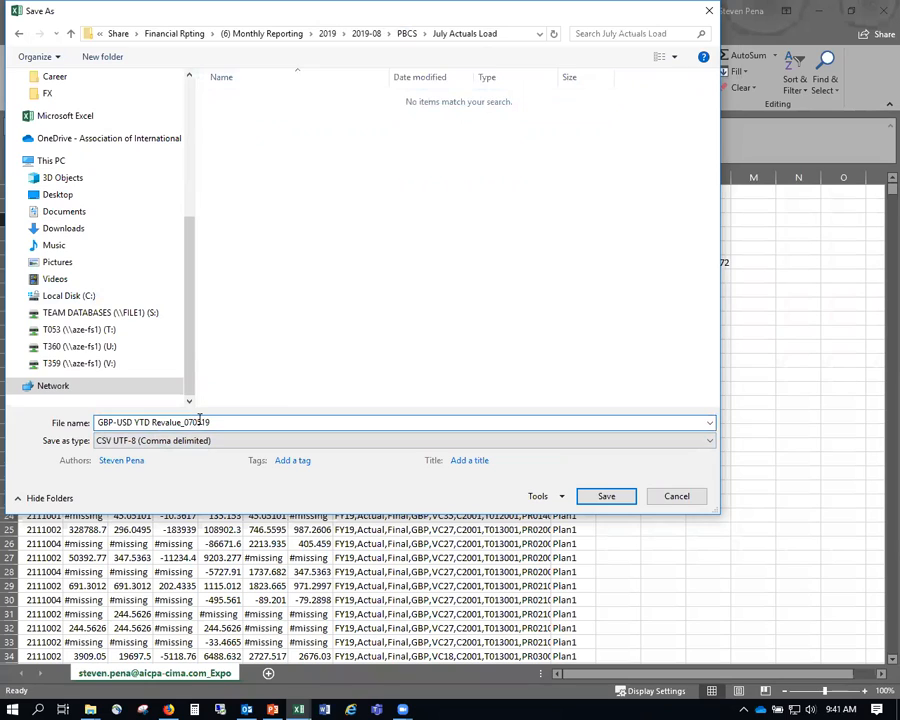
pyautogui.write('806')
pyautogui.click(598, 501)
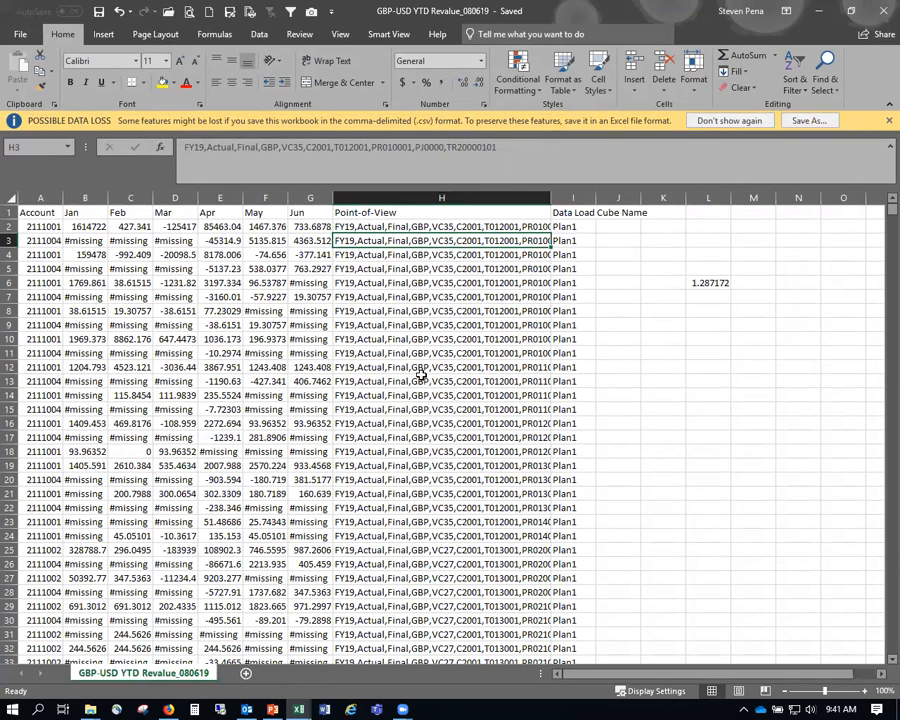
# - Clear the 1.287172 rate from L6 and select column H's data from H2 down
pyautogui.click(709, 284)
pyautogui.press('Delete')
pyautogui.click(440, 227)
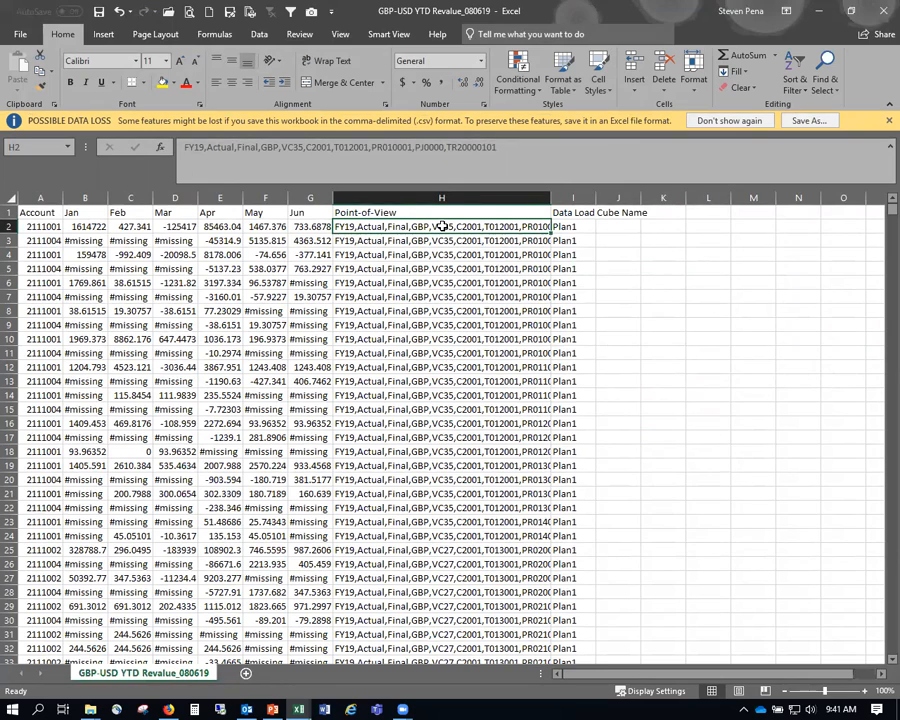
pyautogui.hotkey('ctrl', 'shift', 'Down')
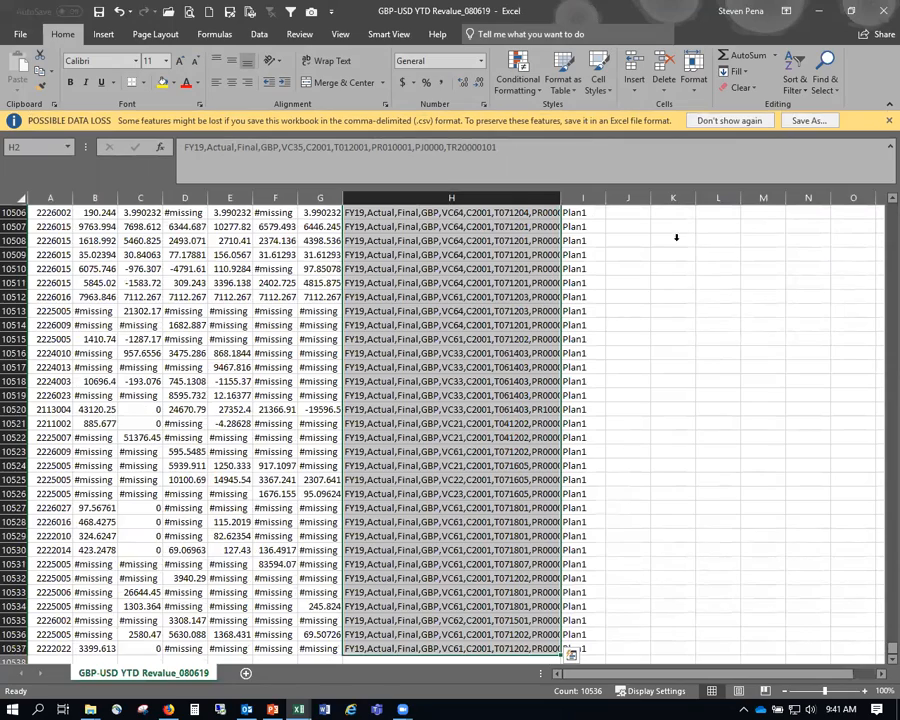
pyautogui.click(824, 78)
# - Replace every GBP with USD in the Point-of-View column and save the CSV
pyautogui.click(824, 78)
pyautogui.scroll(6, 440, 302)
pyautogui.hotkey('ctrl', 'h')
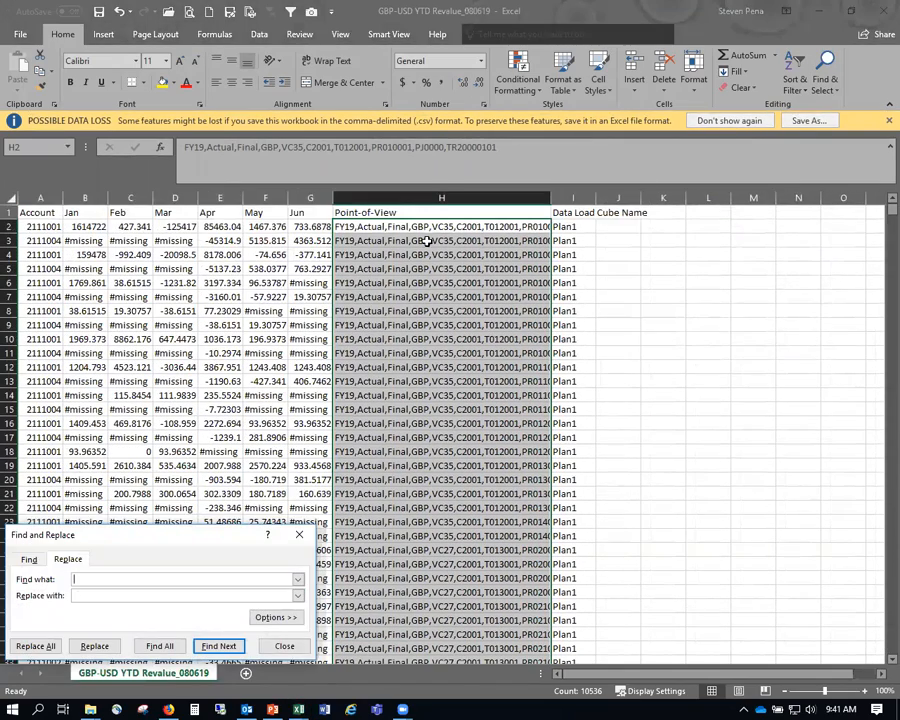
pyautogui.click(87, 578)
pyautogui.doubleClick(88, 578)
pyautogui.click(34, 646)
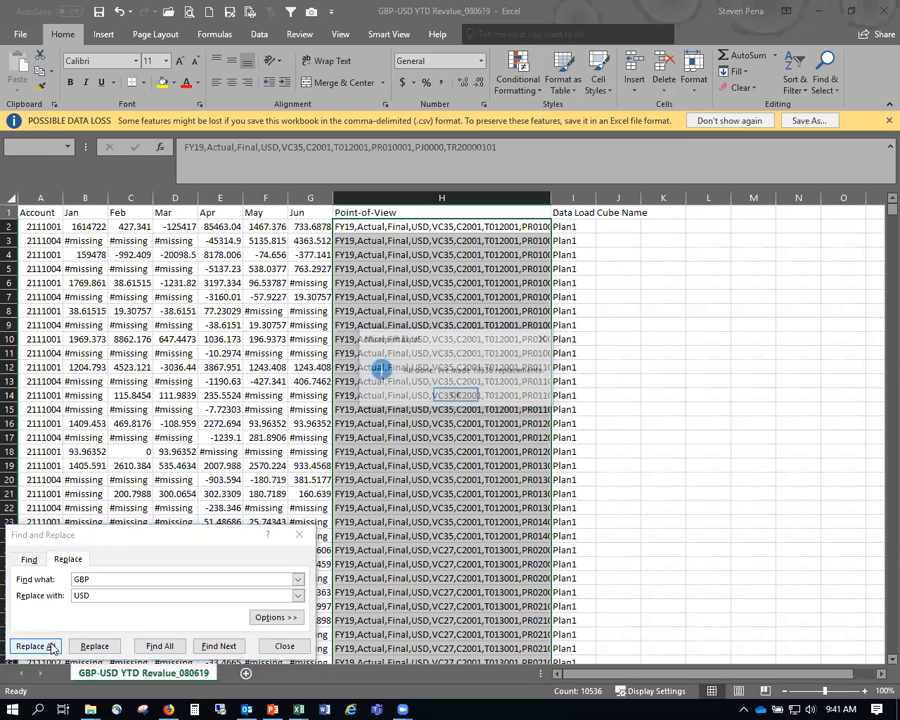
pyautogui.click(458, 393)
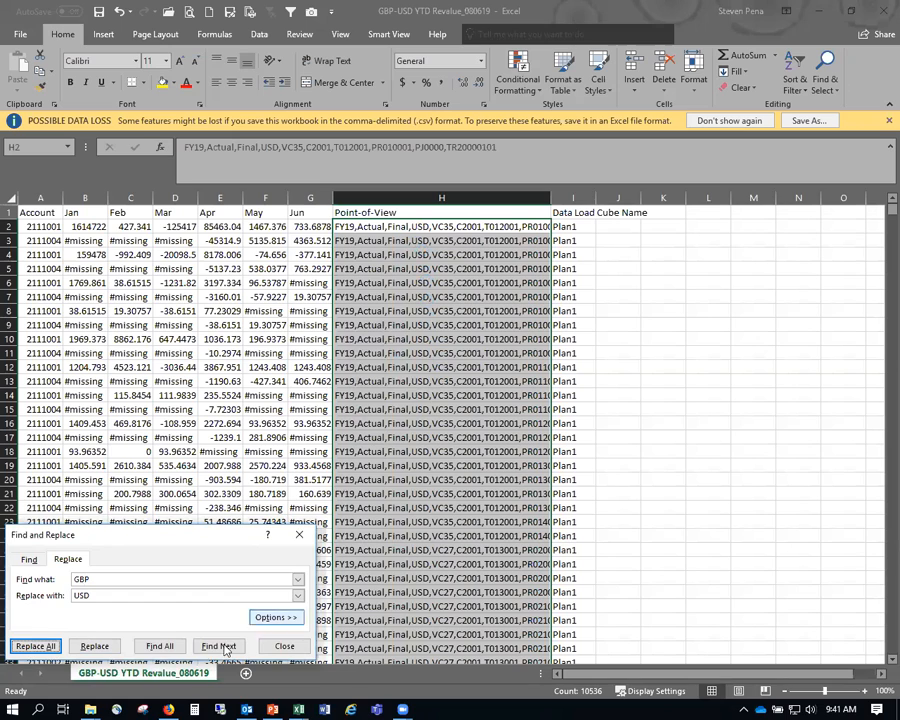
pyautogui.click(285, 645)
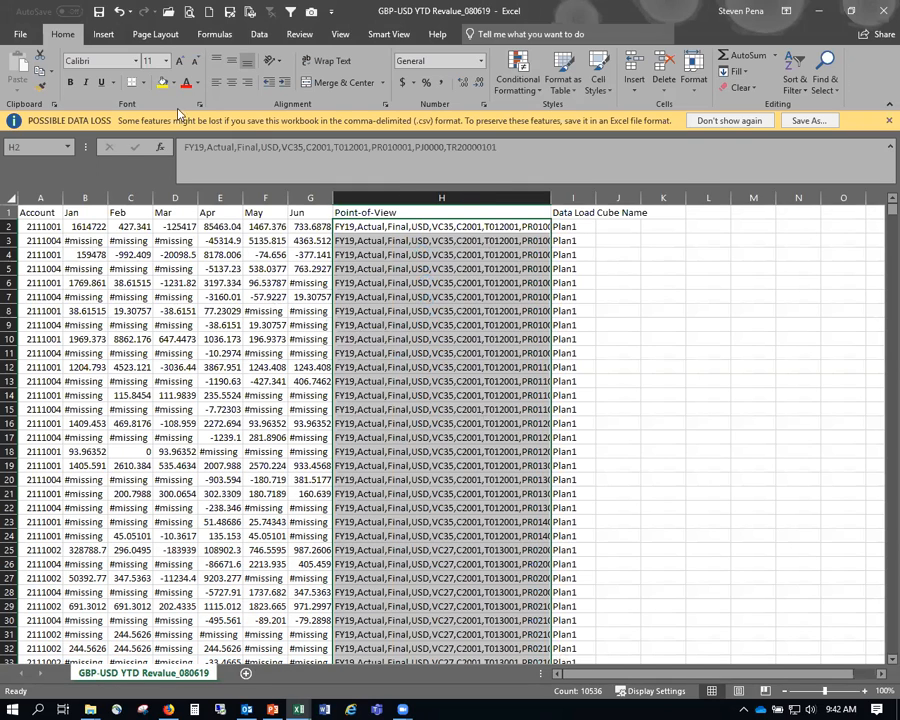
pyautogui.click(99, 12)
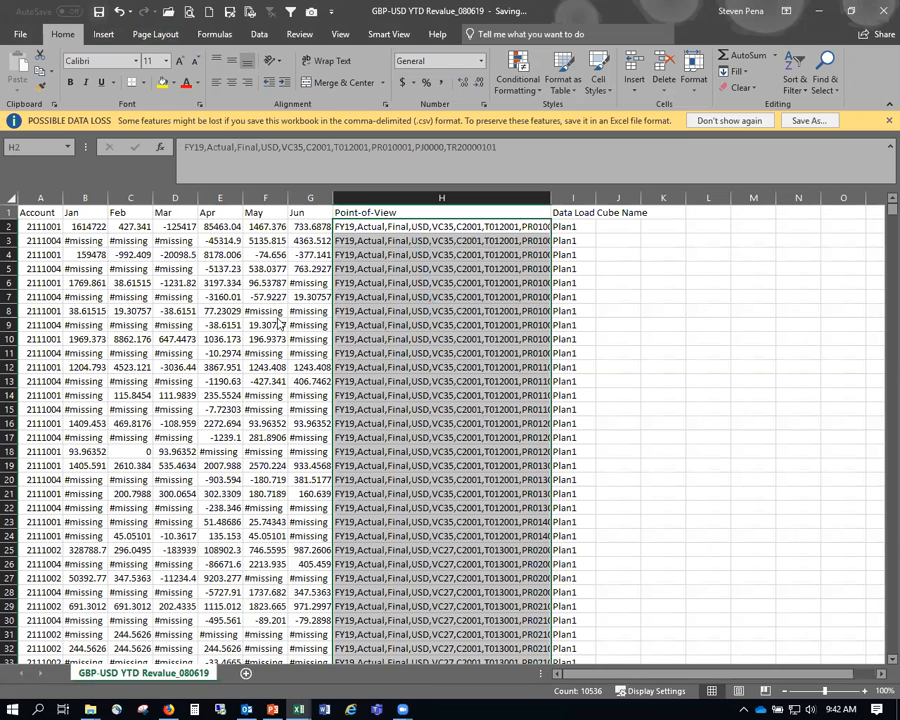
# - Glance at the PowerPoint steps slide, then return to Excel and check the Plan1 cube in I2
pyautogui.click(270, 708)
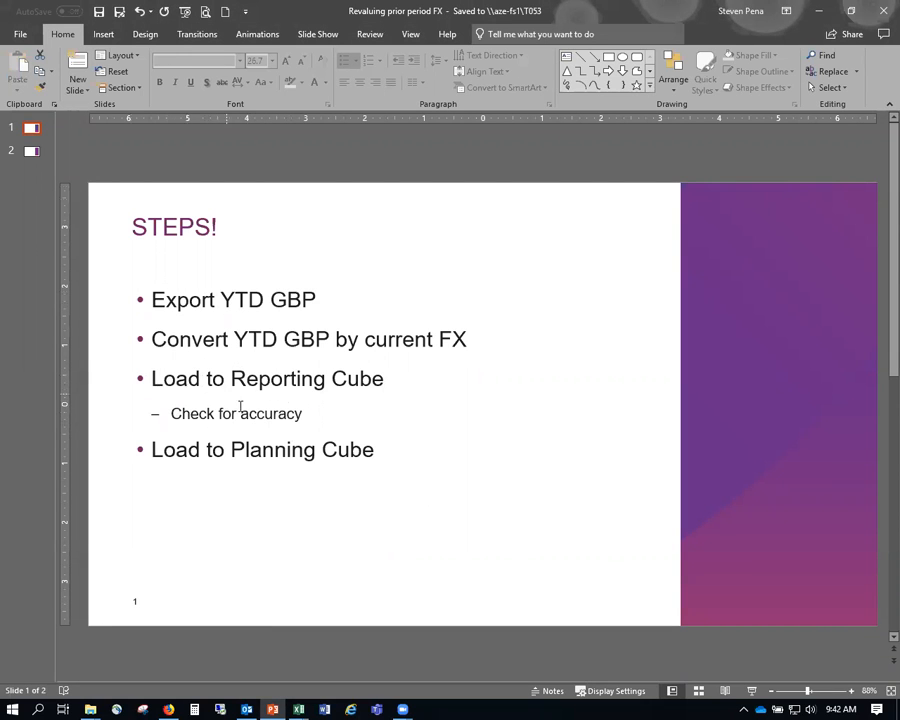
pyautogui.hotkey('alt', 'Tab')
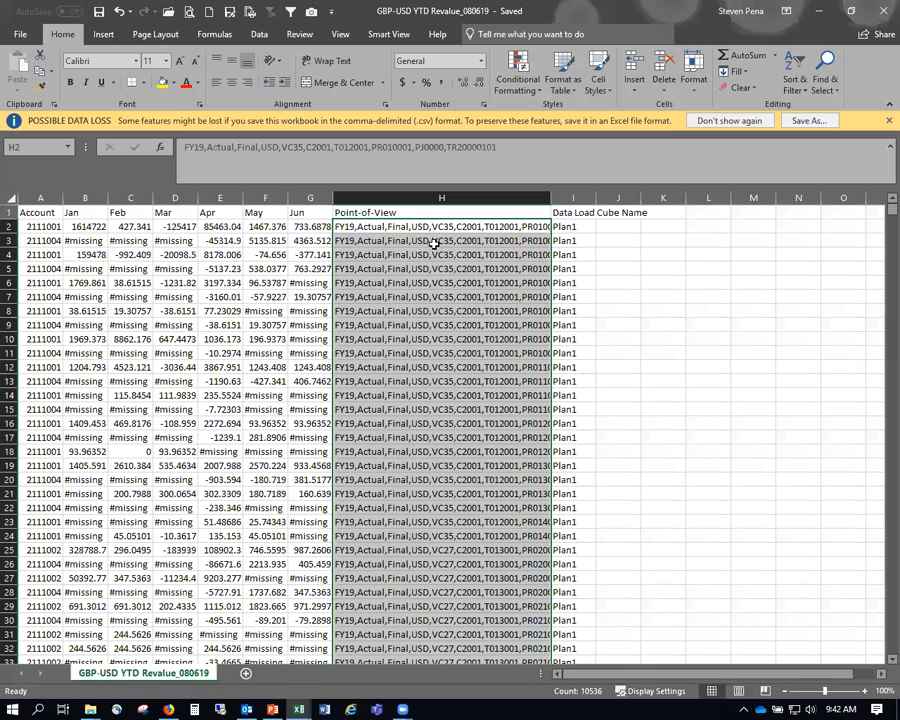
pyautogui.click(575, 227)
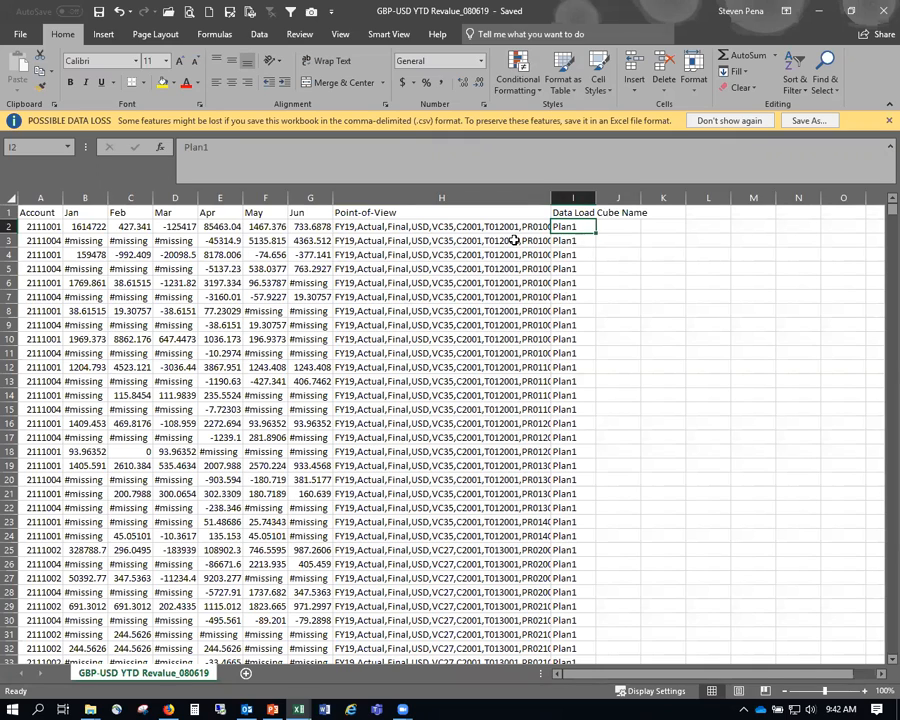
# - Save a CSV UTF-8 copy named GBP-USD YTD Revalue_080619_Reporting in July Actuals Load
pyautogui.click(449, 229)
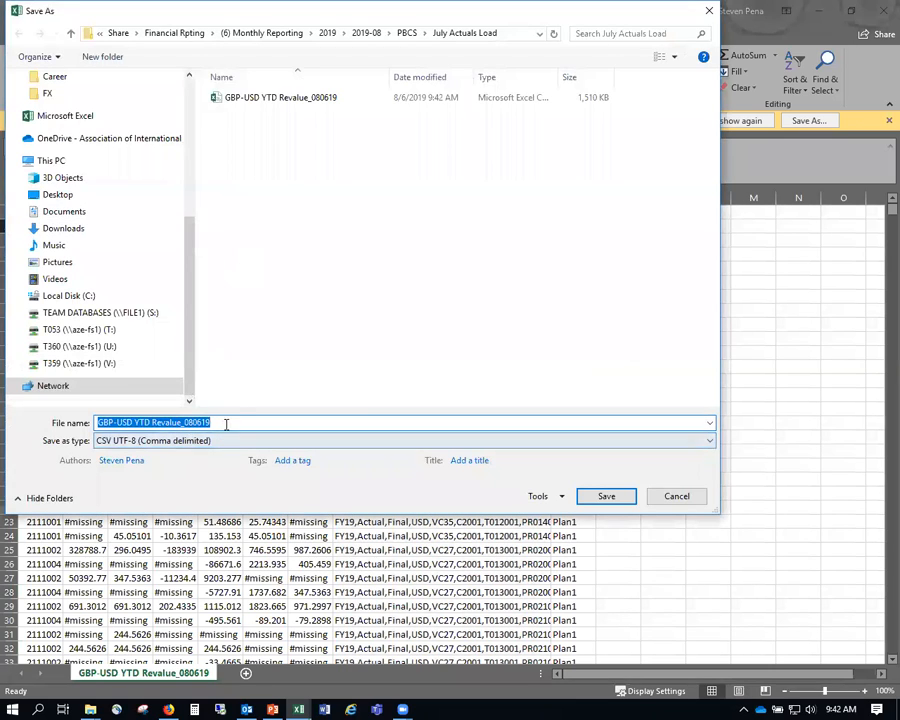
pyautogui.click(226, 423)
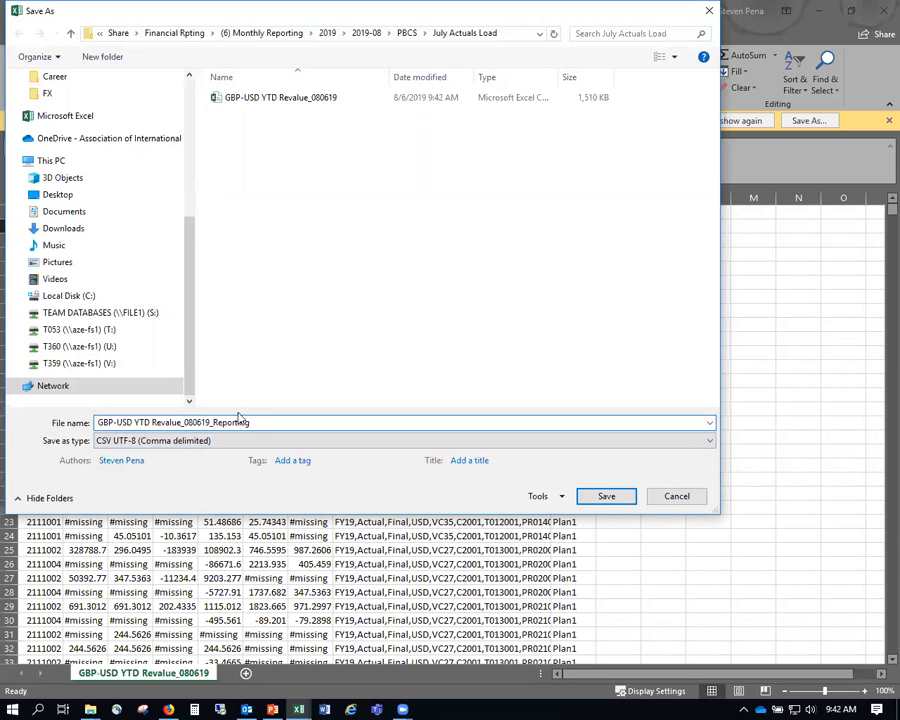
pyautogui.click(605, 497)
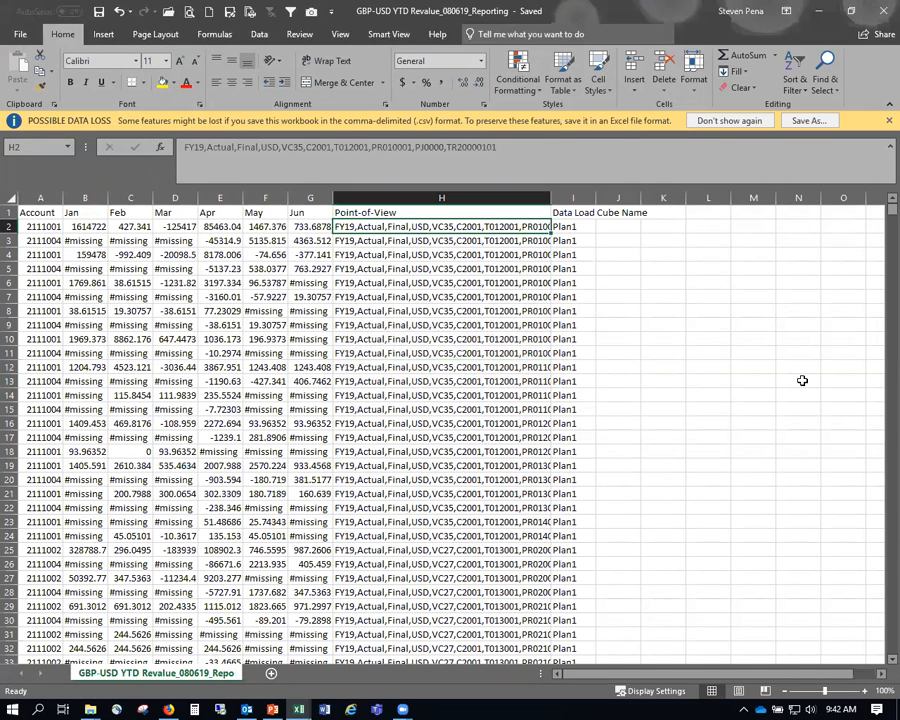
pyautogui.hotkey('ctrl', 'shift', 'Down')
# - Replace ',TR' with ',MTD,TR' throughout column H, making 10536 replacements
pyautogui.click(825, 70)
pyautogui.click(818, 122)
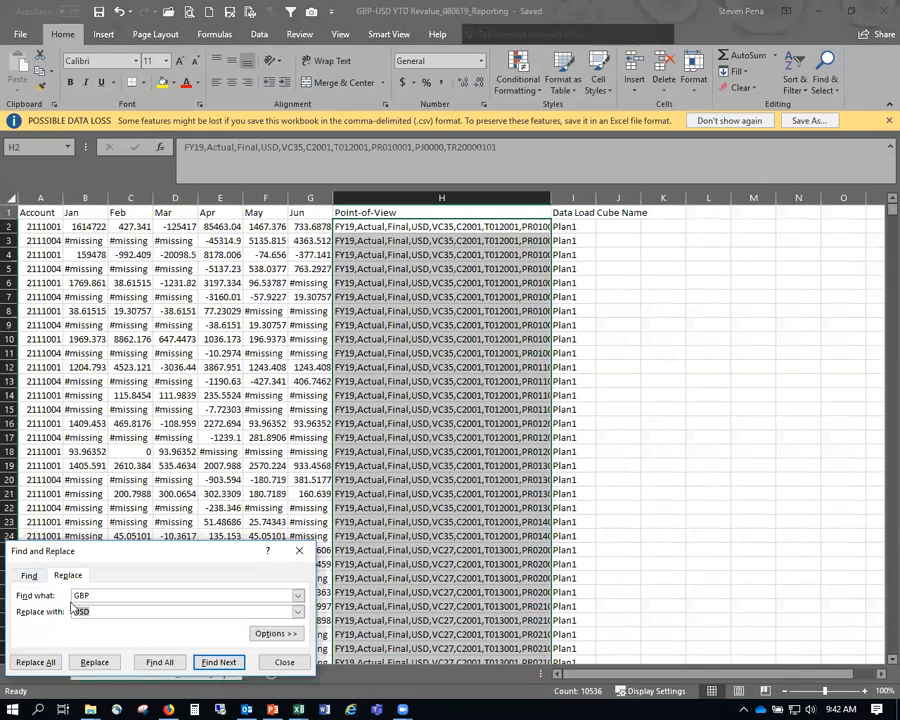
pyautogui.moveTo(55, 596); pyautogui.dragTo(52, 601)
pyautogui.write(',')
pyautogui.press('Tab')
pyautogui.write(',MTD,TR')
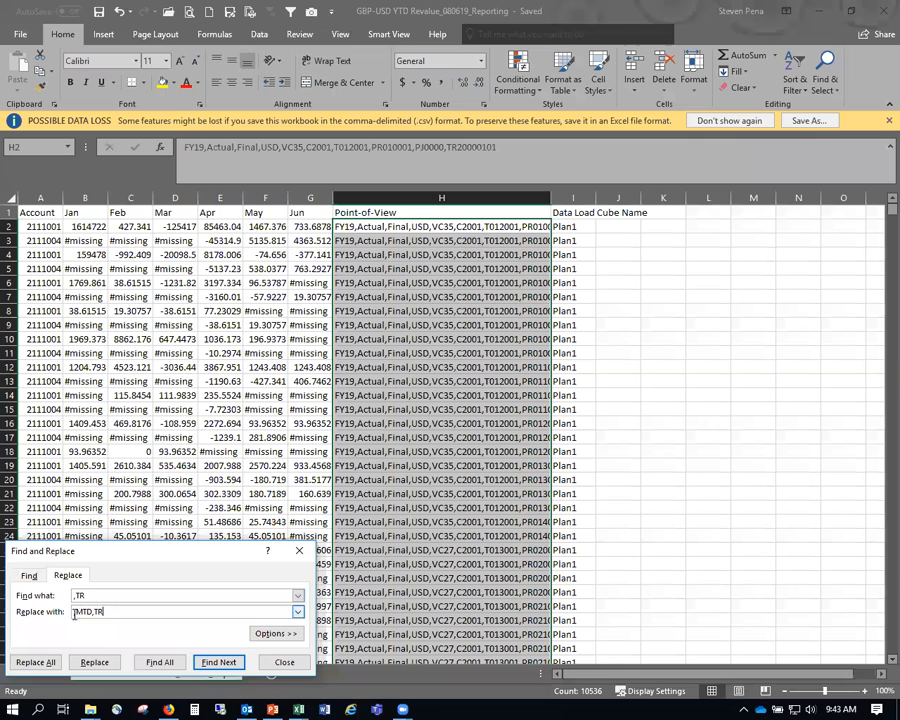
pyautogui.click(58, 662)
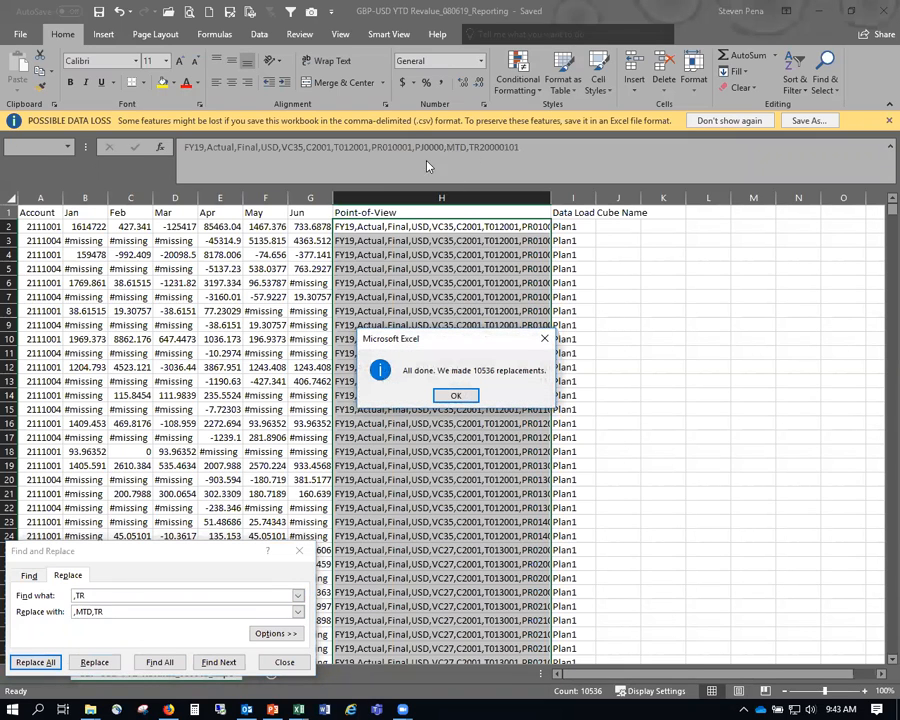
pyautogui.click(455, 397)
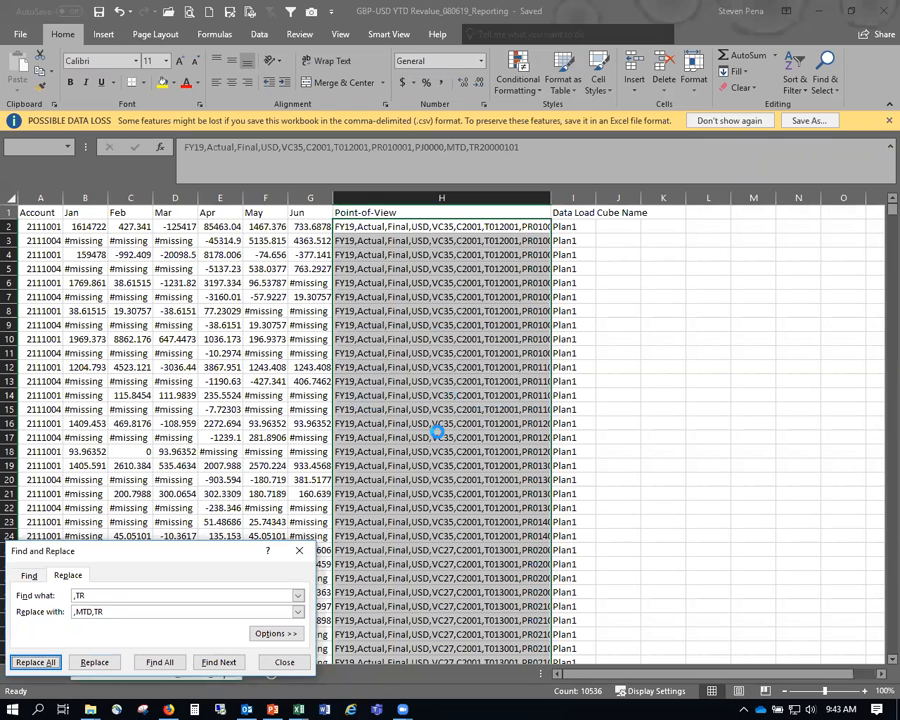
# - Select column I from I2 down and replace every Plan1 with AICPA (10536 replacements)
pyautogui.click(576, 226)
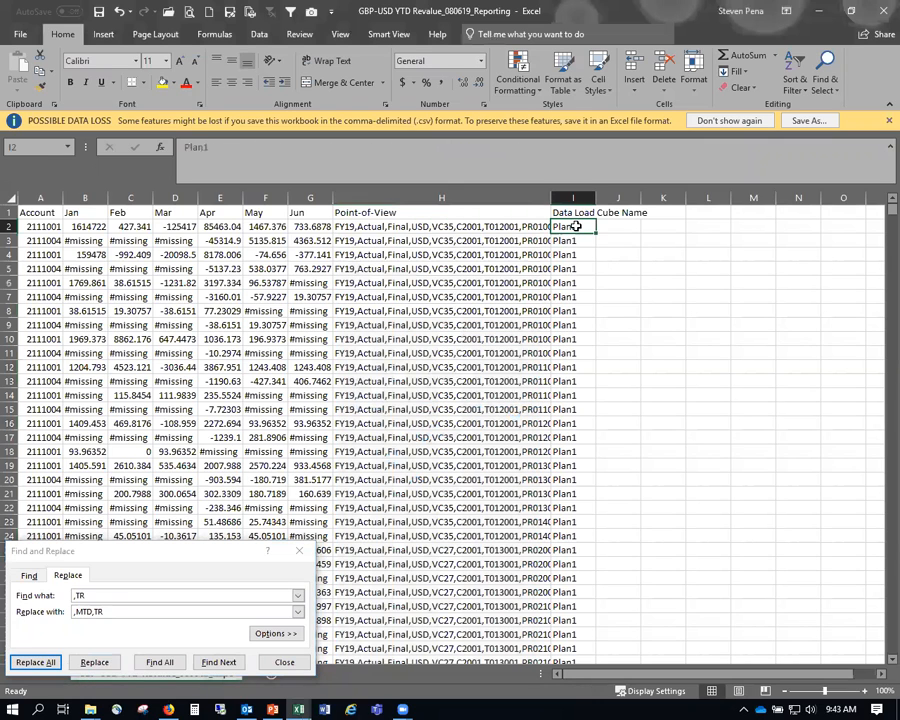
pyautogui.hotkey('ctrl', 'shift', 'Down')
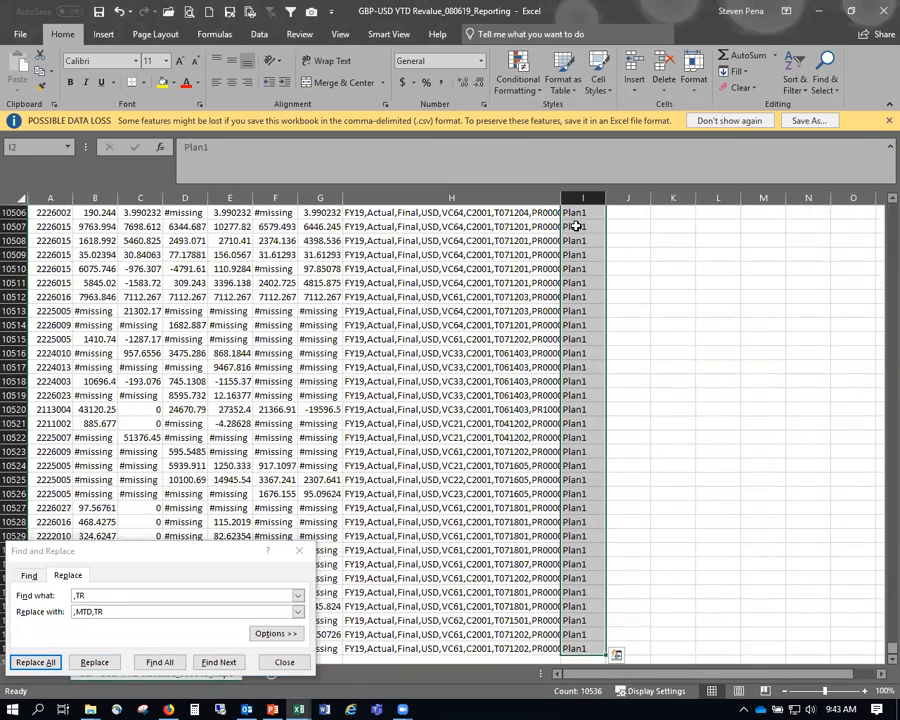
pyautogui.click(107, 596)
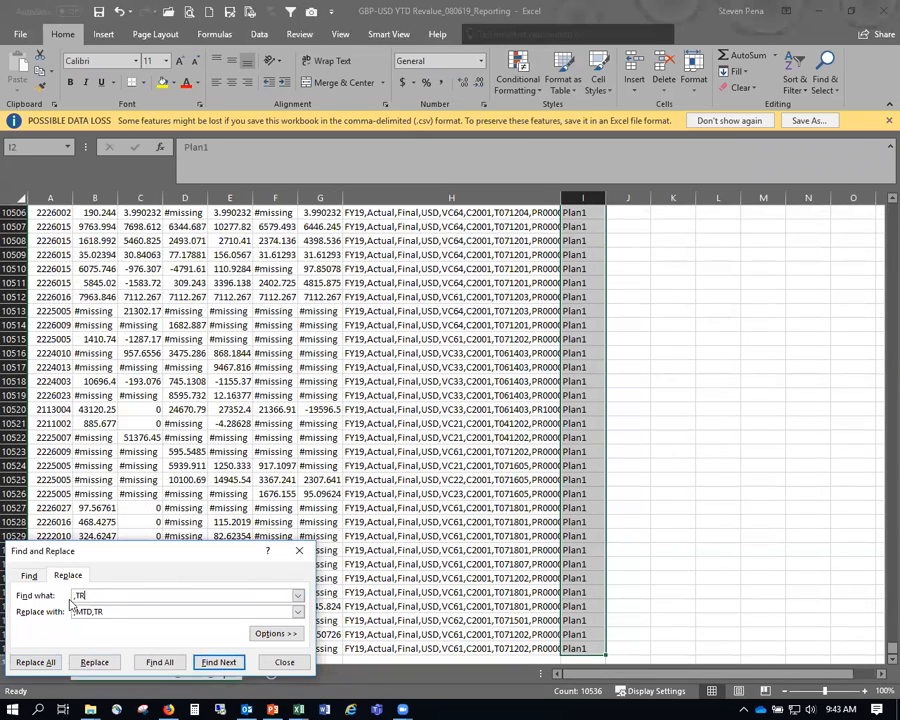
pyautogui.press('Tab')
pyautogui.write('AIC')
pyautogui.click(120, 596)
pyautogui.click(82, 613)
pyautogui.click(36, 662)
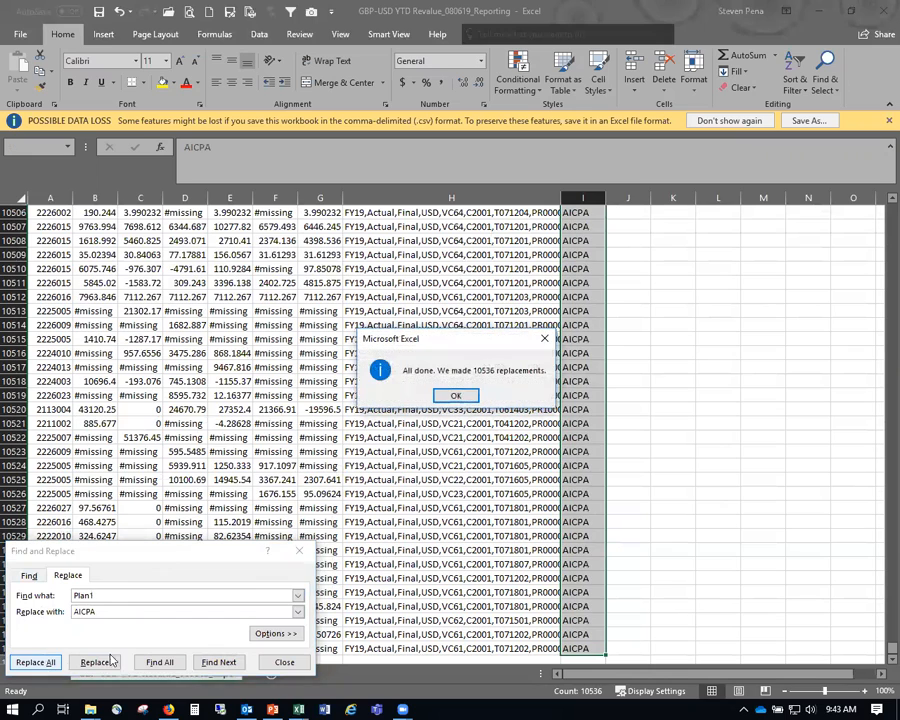
pyautogui.click(456, 395)
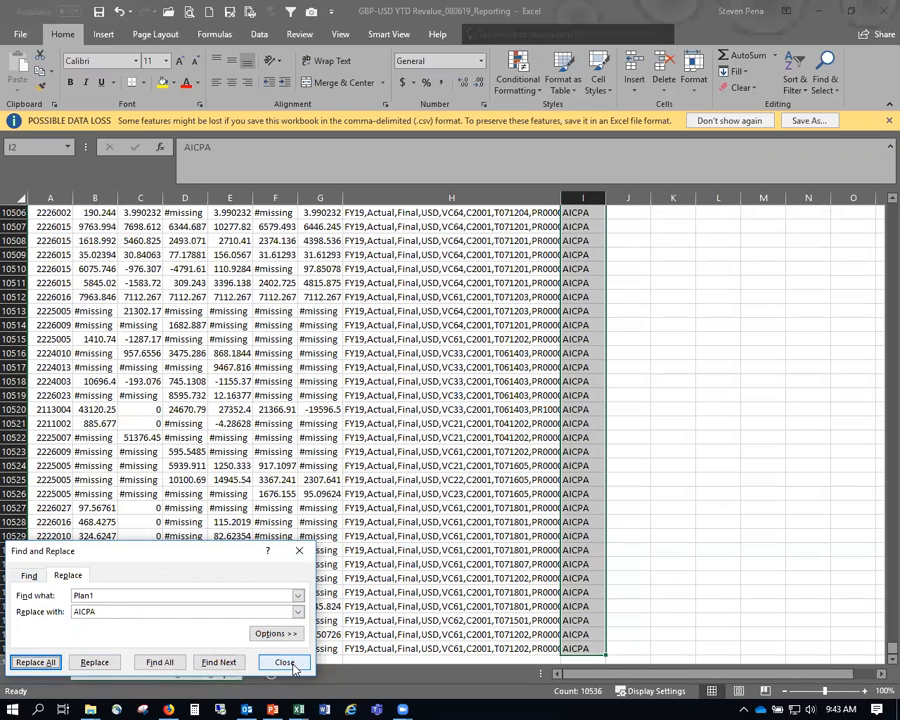
pyautogui.click(286, 663)
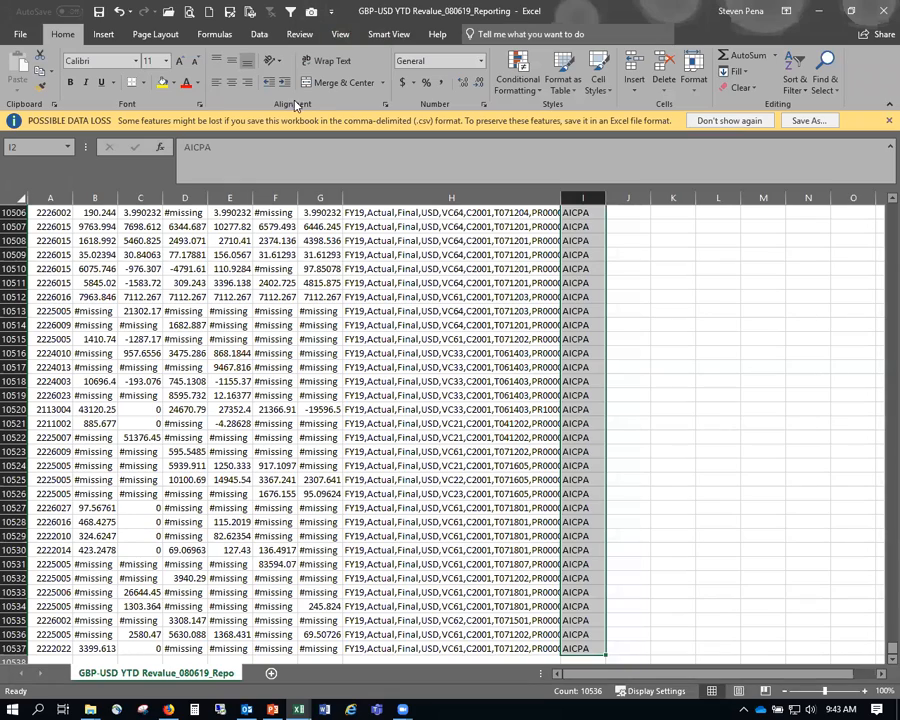
# - Return to row 1, re-maximize the window, and save the Reporting CSV with its MTD and AICPA edits
pyautogui.click(641, 319)
pyautogui.scroll(18, 663, 327)
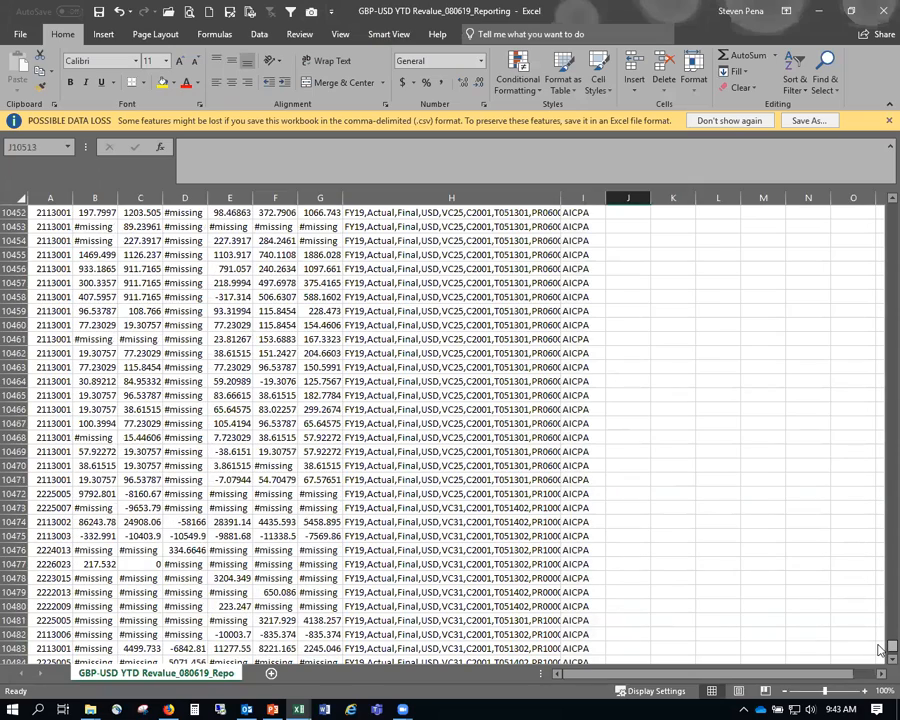
pyautogui.moveTo(891, 647); pyautogui.dragTo(891, 208)
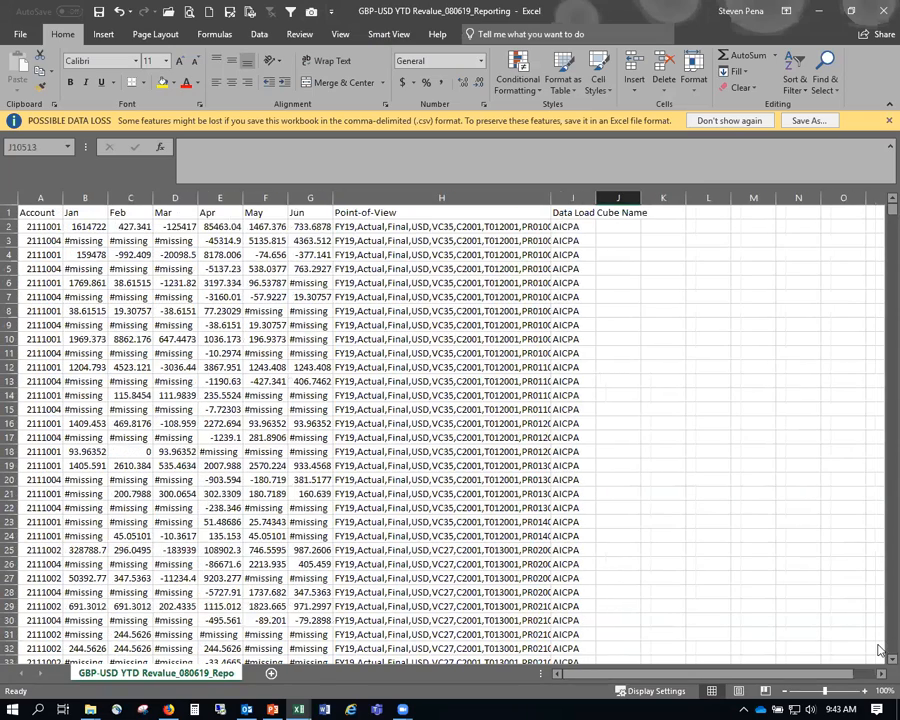
pyautogui.press('super+Down')
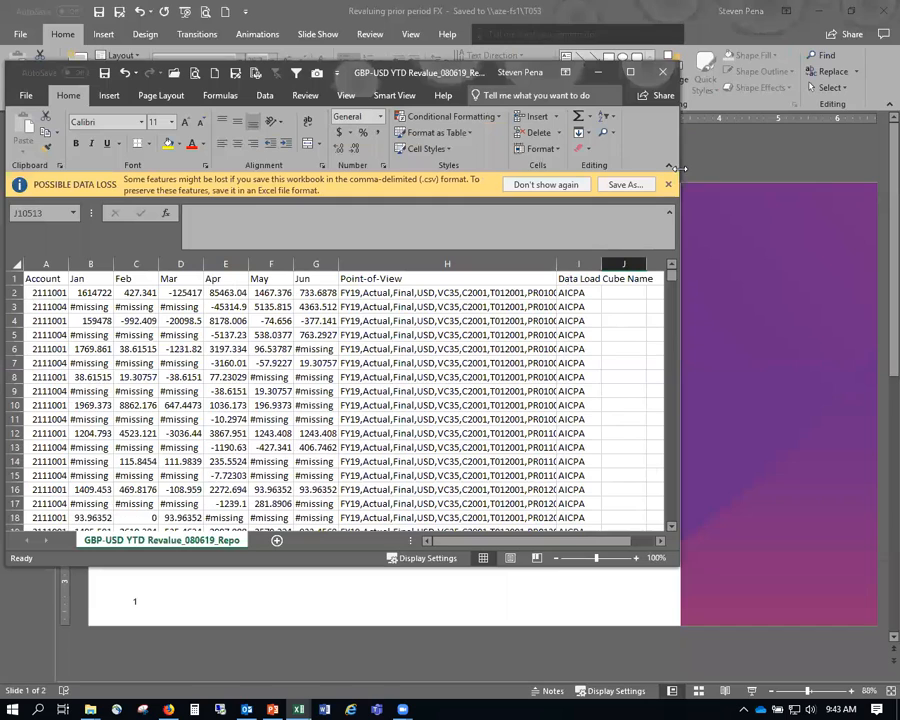
pyautogui.moveTo(680, 168); pyautogui.dragTo(841, 168)
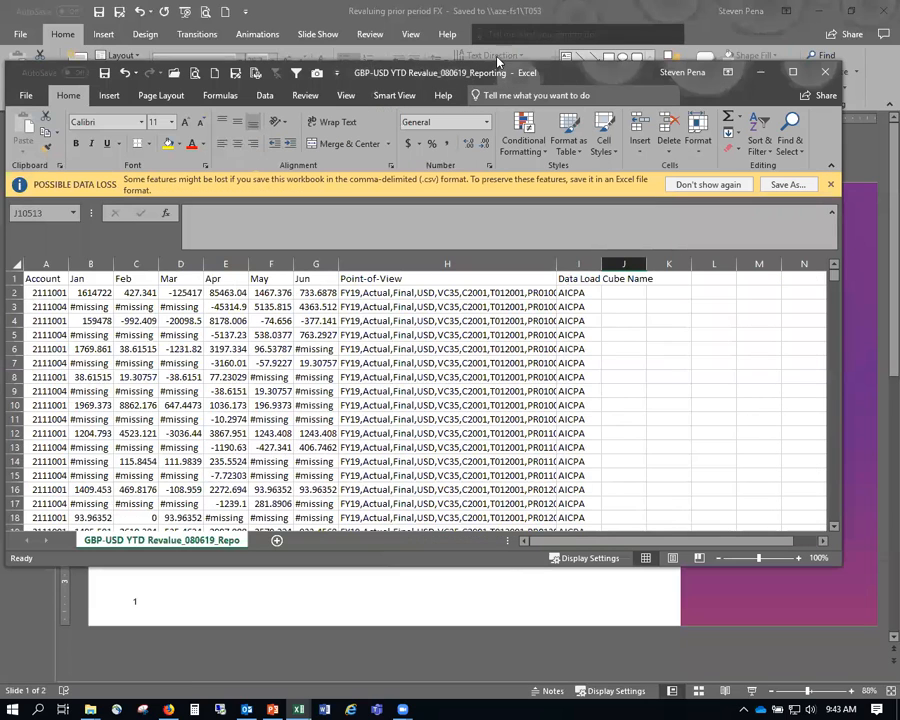
pyautogui.doubleClick(445, 70)
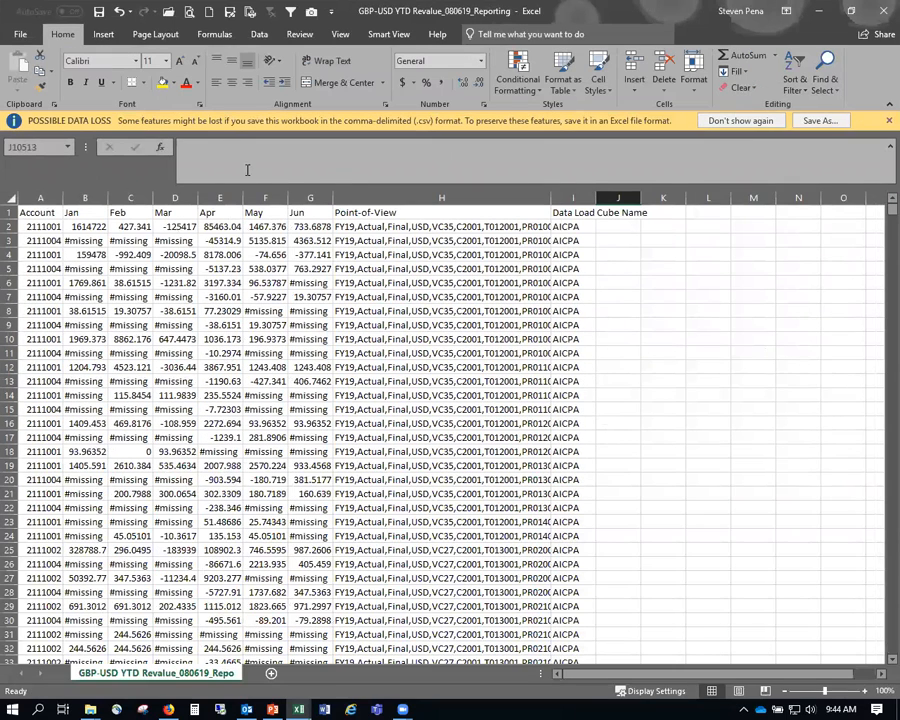
pyautogui.click(98, 11)
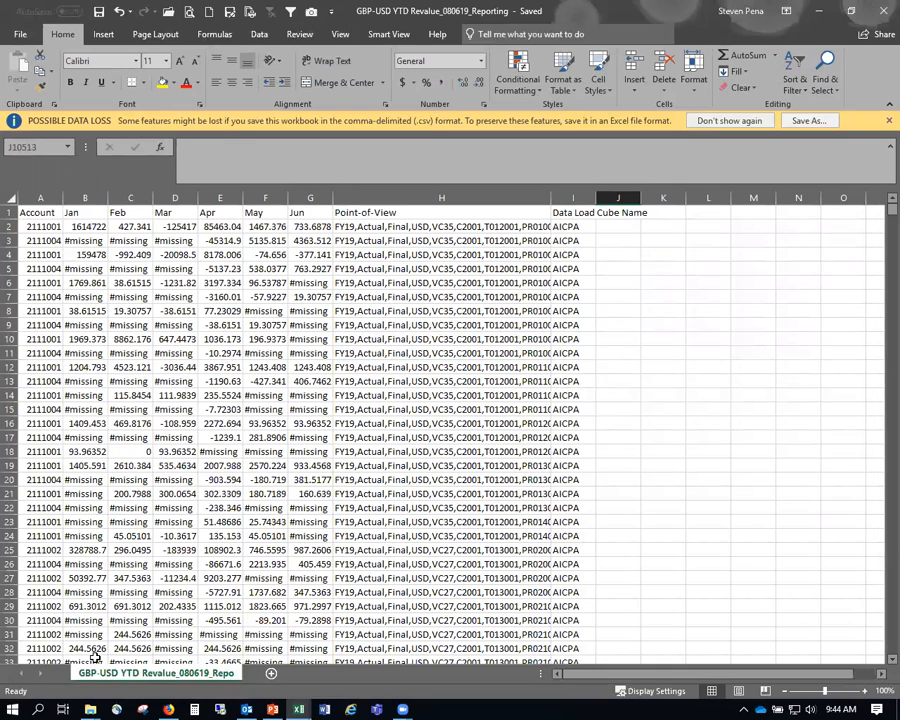
# - Review the PowerPoint steps slide, then switch via Excel to the EPM Cloud page in Firefox
pyautogui.moveTo(272, 709)
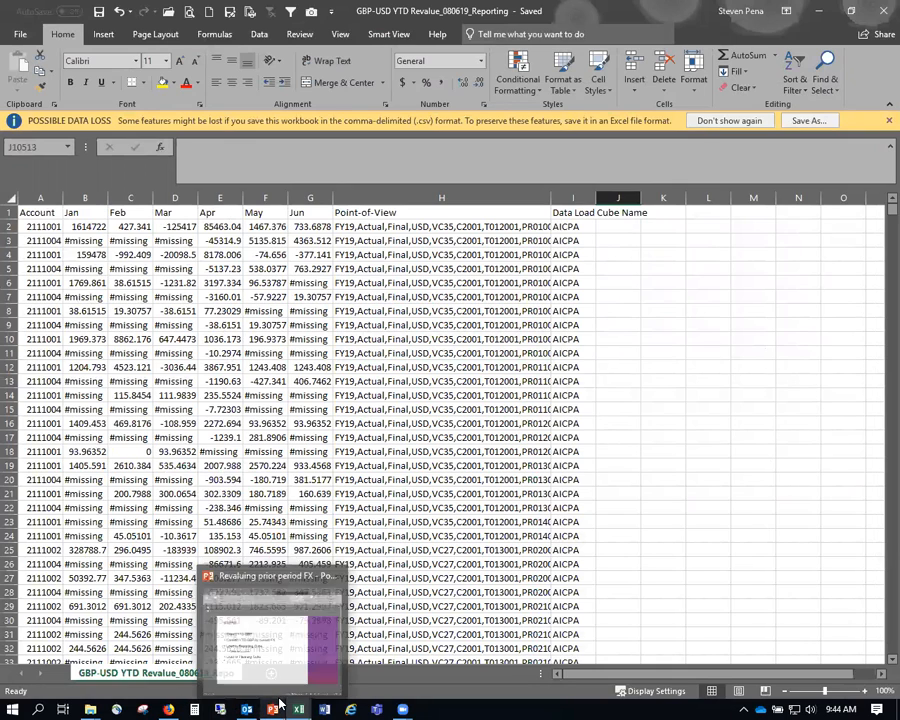
pyautogui.click(282, 646)
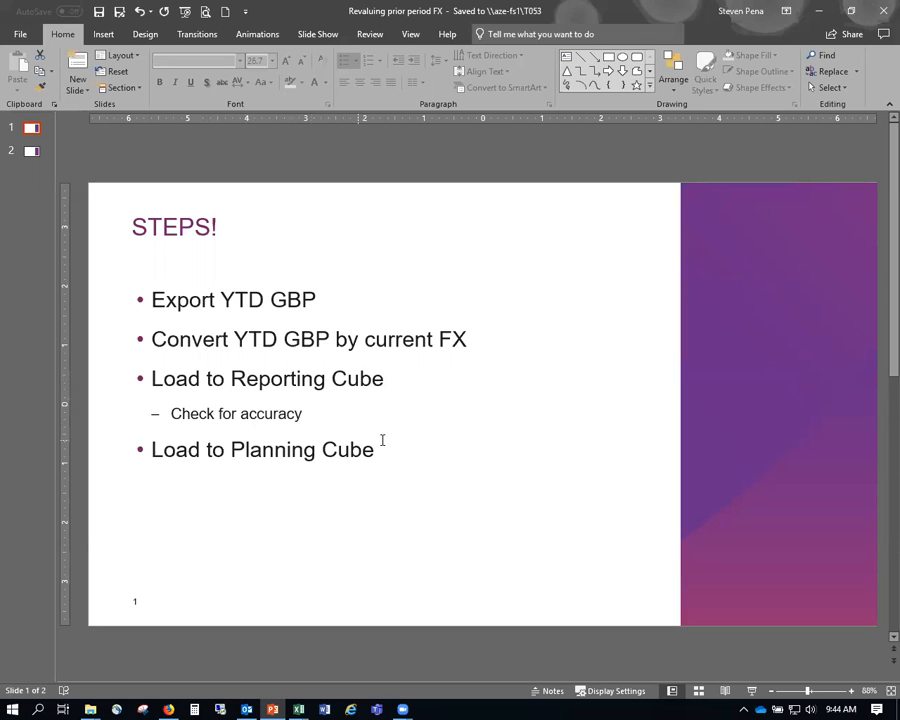
pyautogui.hotkey('alt', 'Tab')
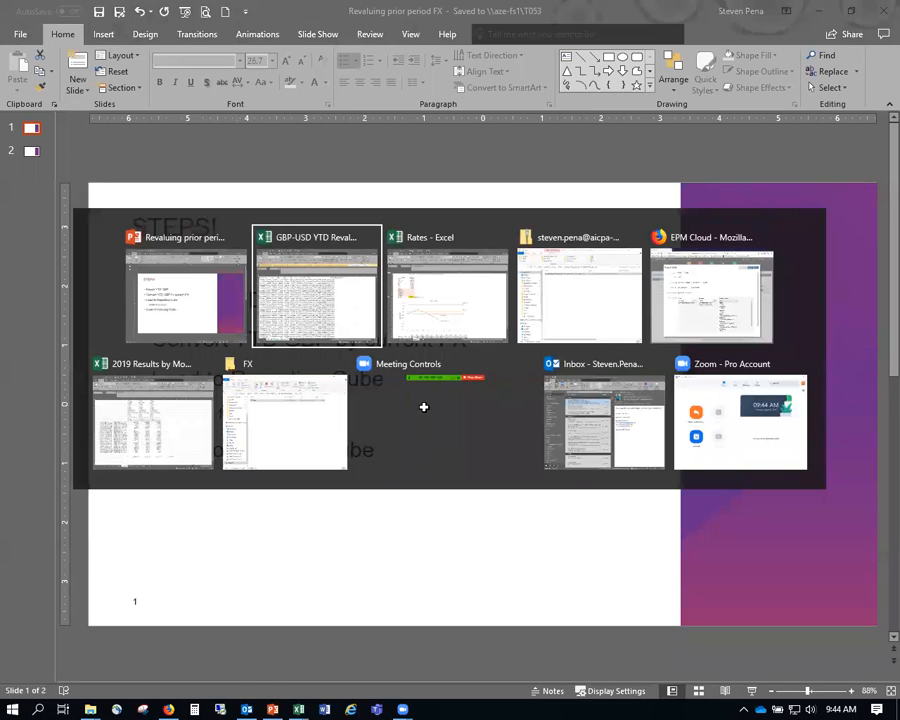
pyautogui.click(318, 299)
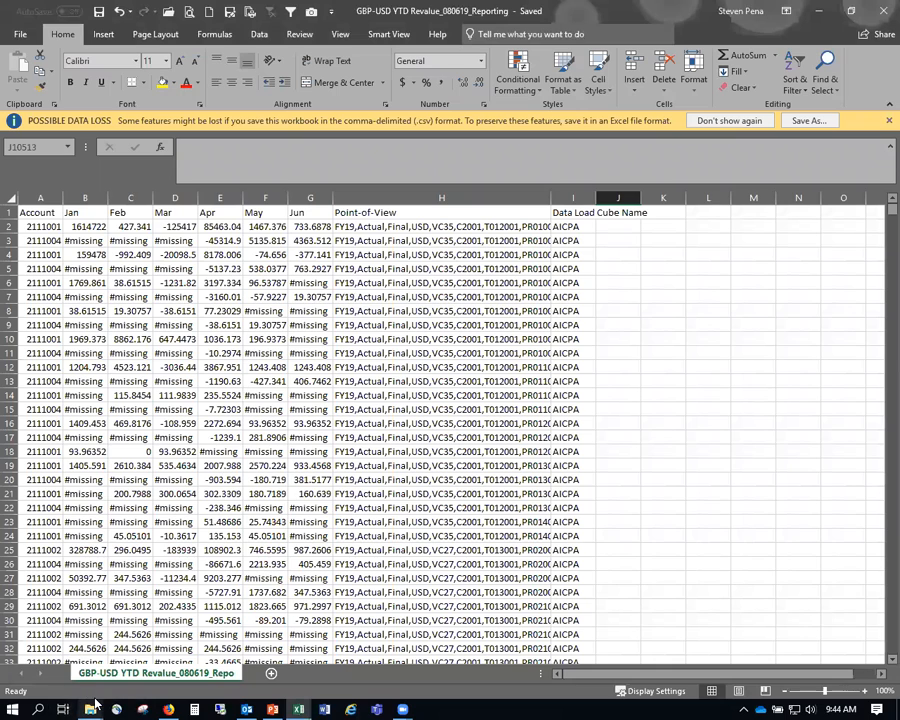
pyautogui.click(168, 709)
# - Close the Export Data settings and create a new local, comma-delimited Planning data import
pyautogui.click(773, 142)
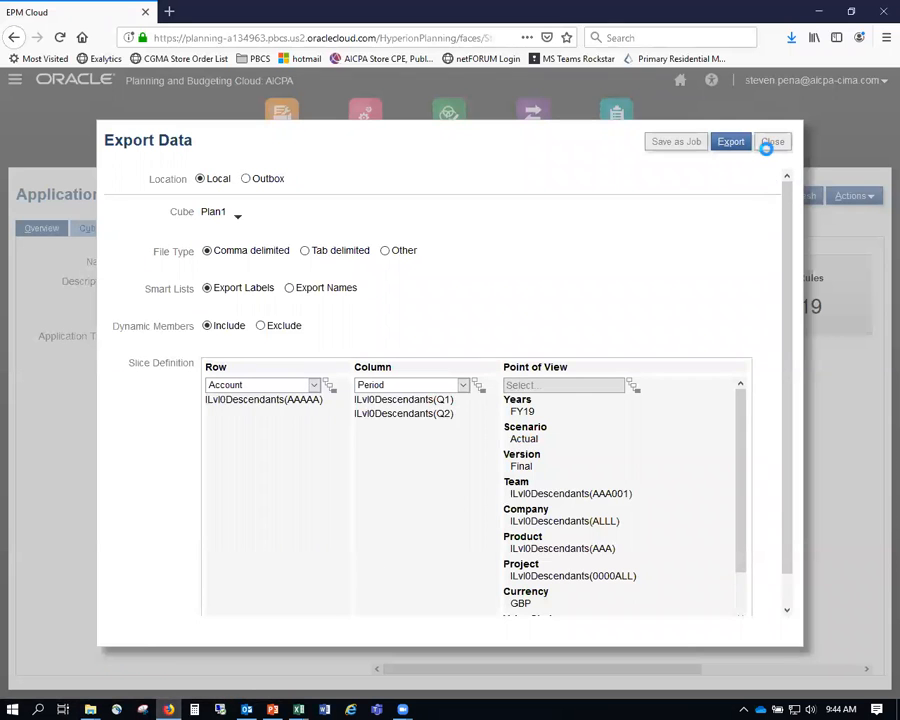
pyautogui.click(759, 140)
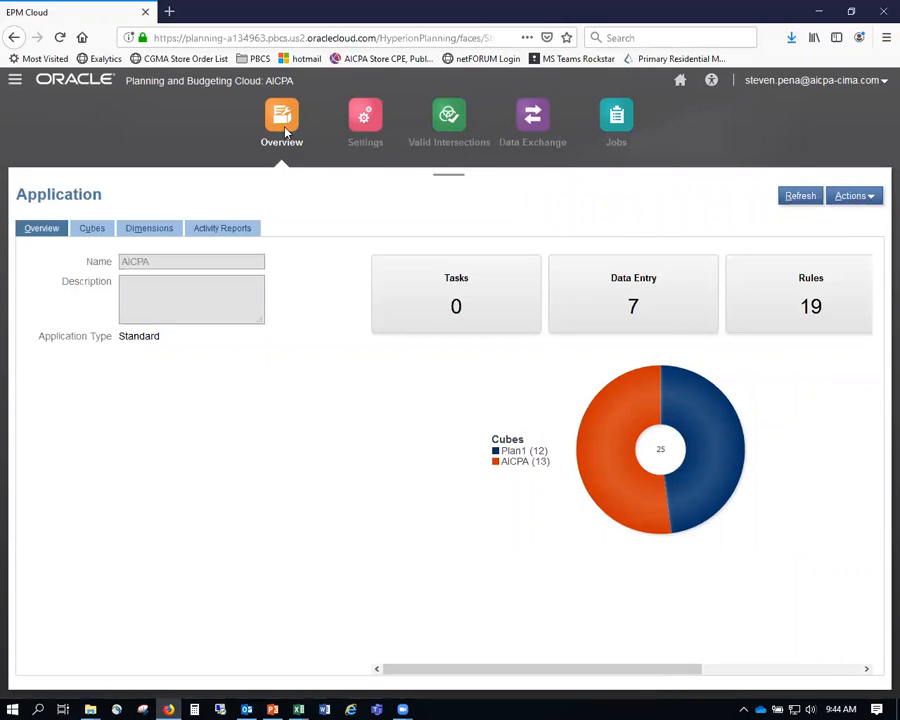
pyautogui.click(866, 201)
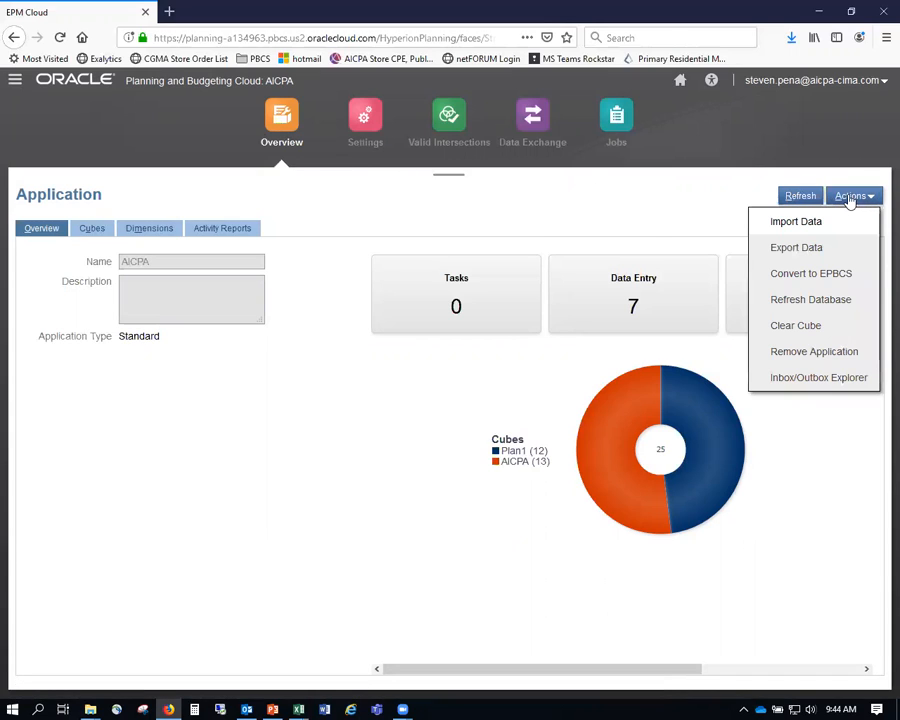
pyautogui.click(805, 225)
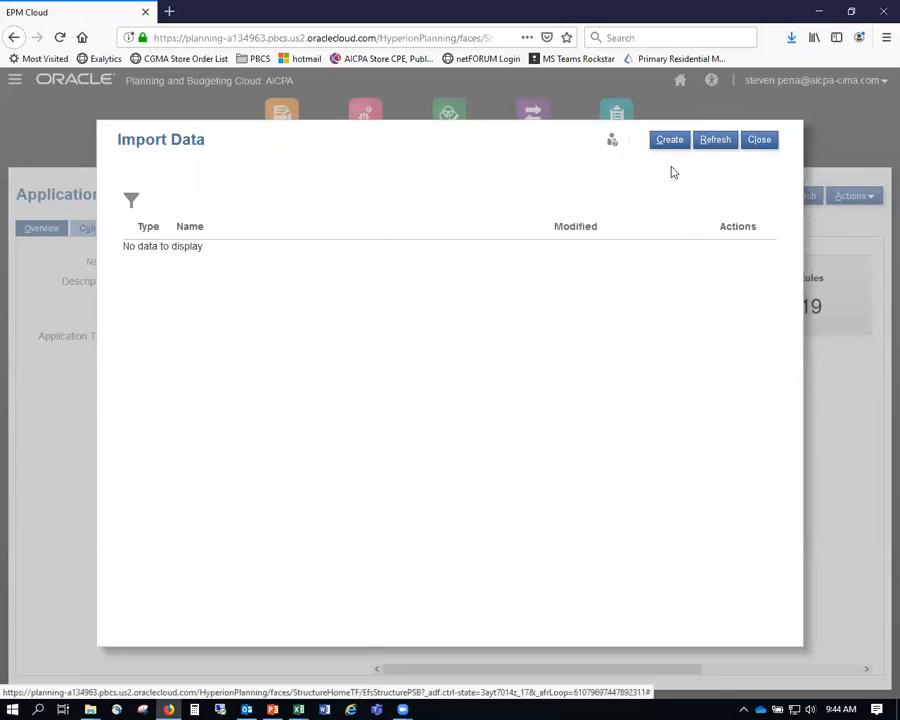
pyautogui.click(677, 147)
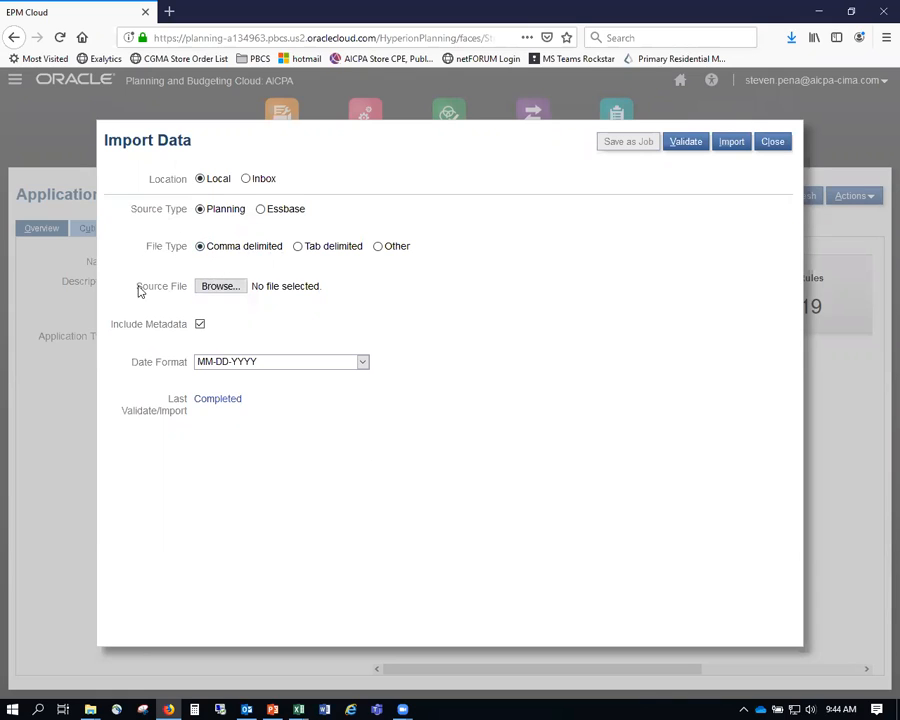
# - Choose GBP-USD YTD Revalue_080619_Reporting.csv from 2019 > 2019-08 > PBCS > July Actuals Load as the source file
pyautogui.click(222, 288)
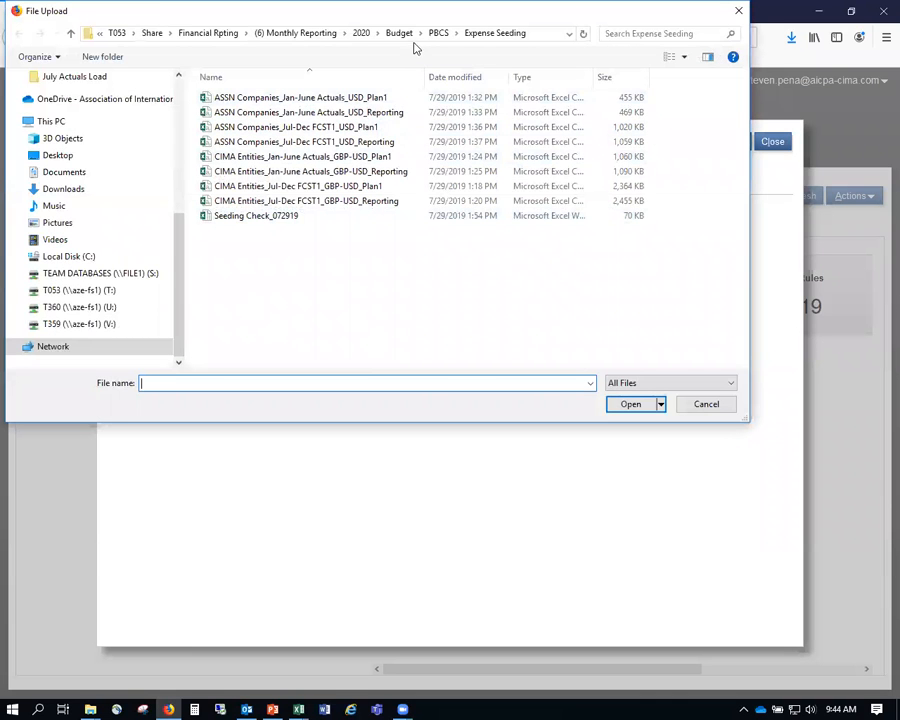
pyautogui.click(310, 35)
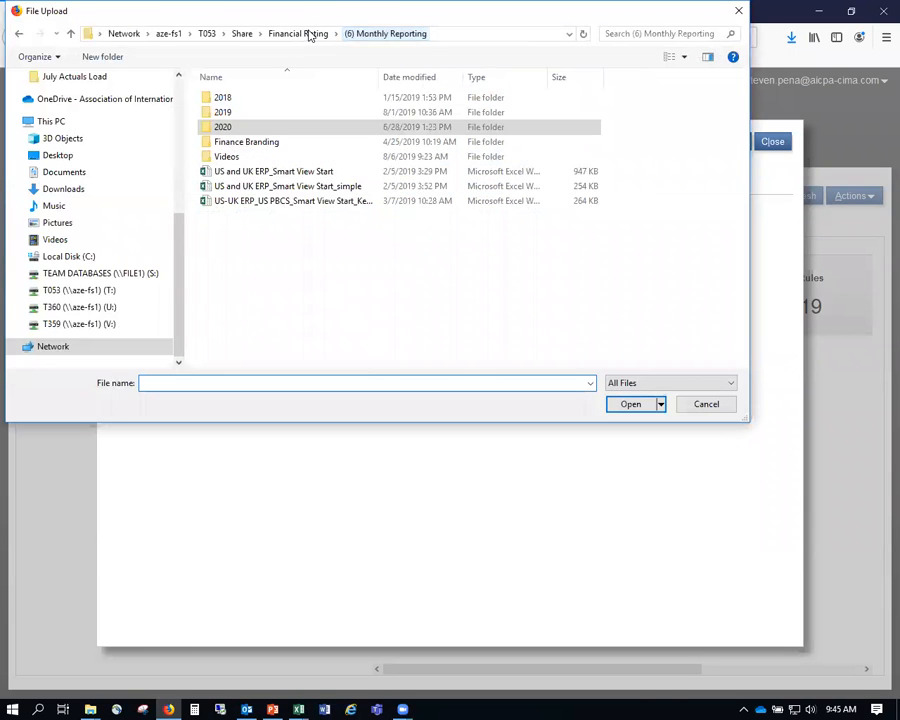
pyautogui.doubleClick(236, 111)
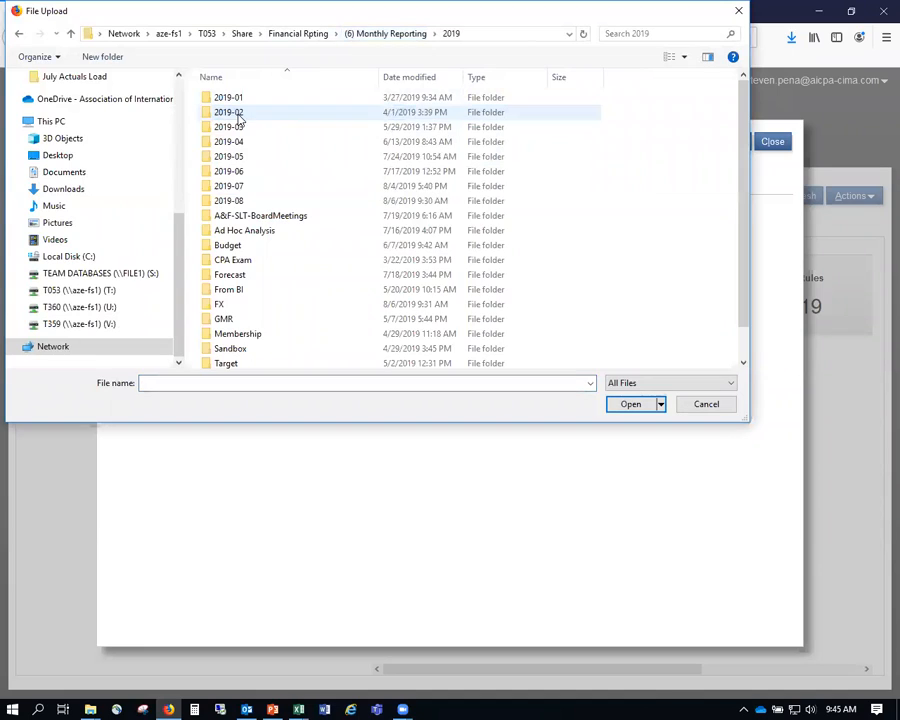
pyautogui.doubleClick(251, 201)
pyautogui.click(230, 98)
pyautogui.doubleClick(231, 100)
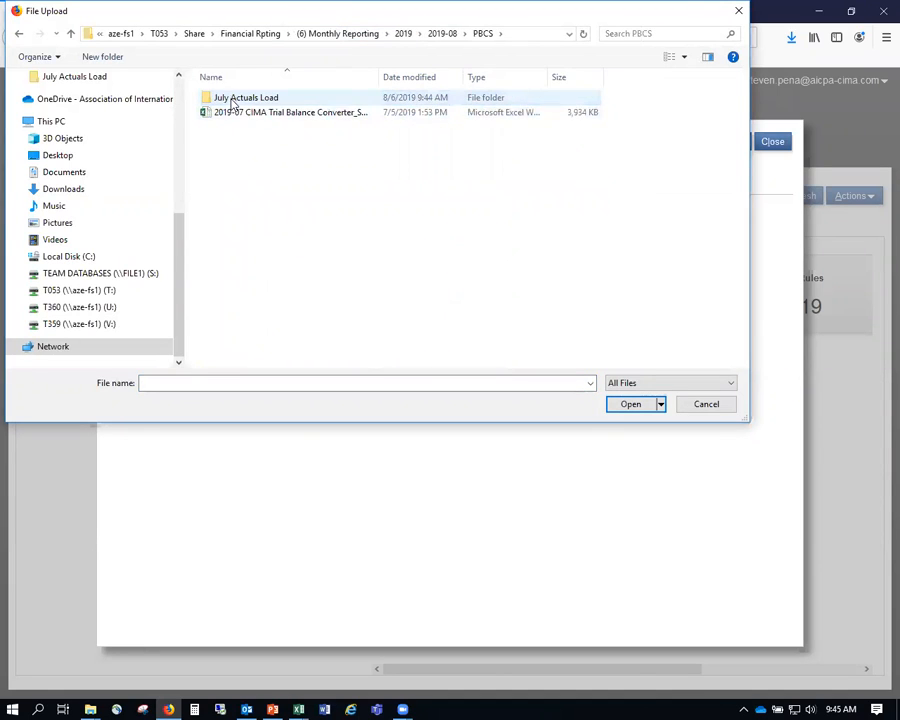
pyautogui.doubleClick(268, 100)
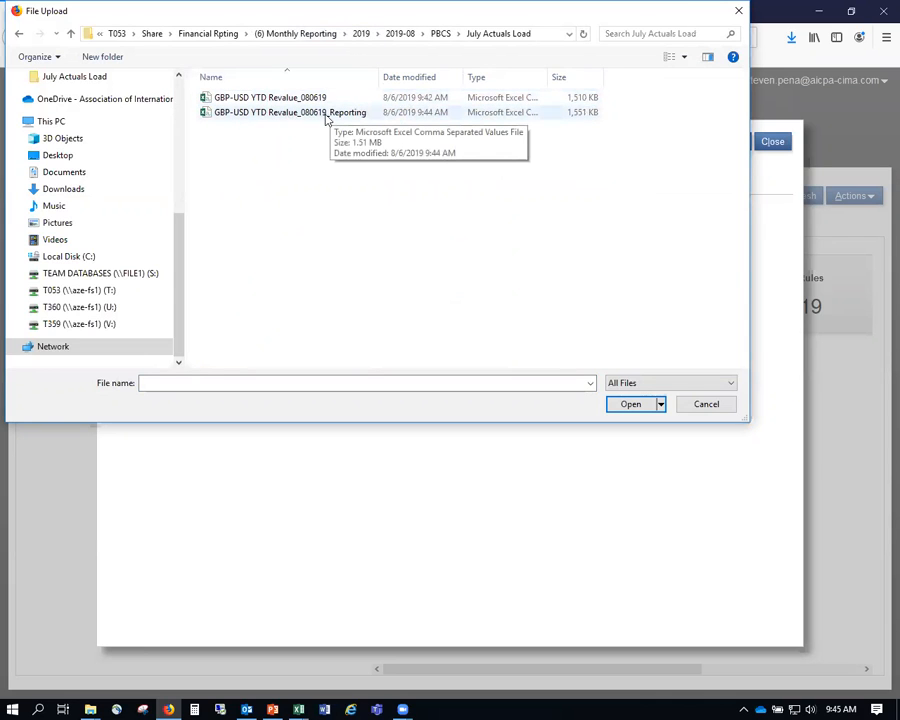
pyautogui.doubleClick(316, 113)
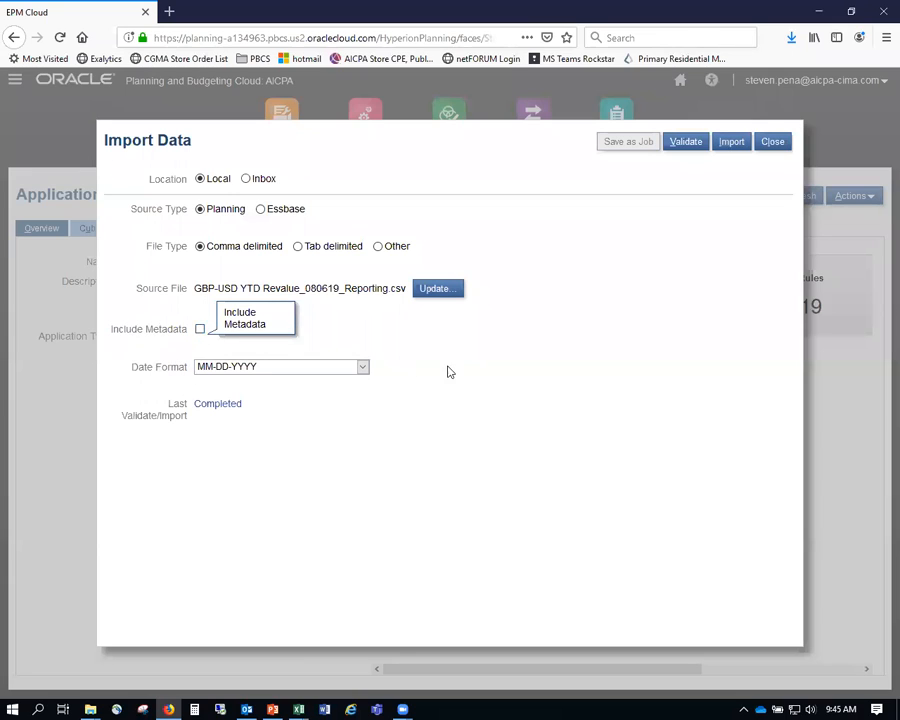
# - Run the import of the Reporting file and close the import dialogs
pyautogui.click(735, 148)
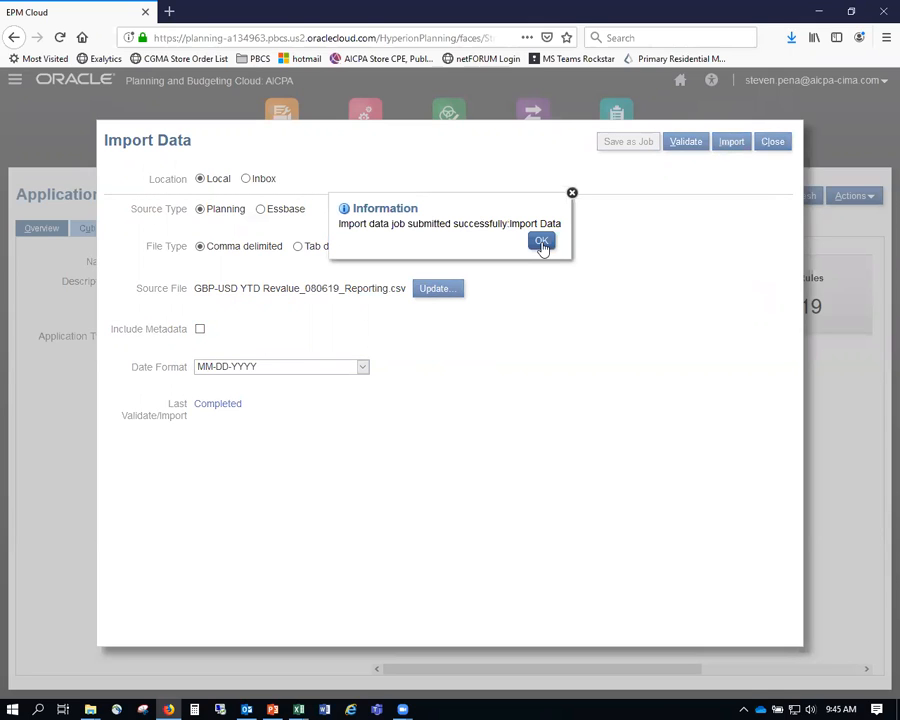
pyautogui.click(541, 242)
pyautogui.click(775, 142)
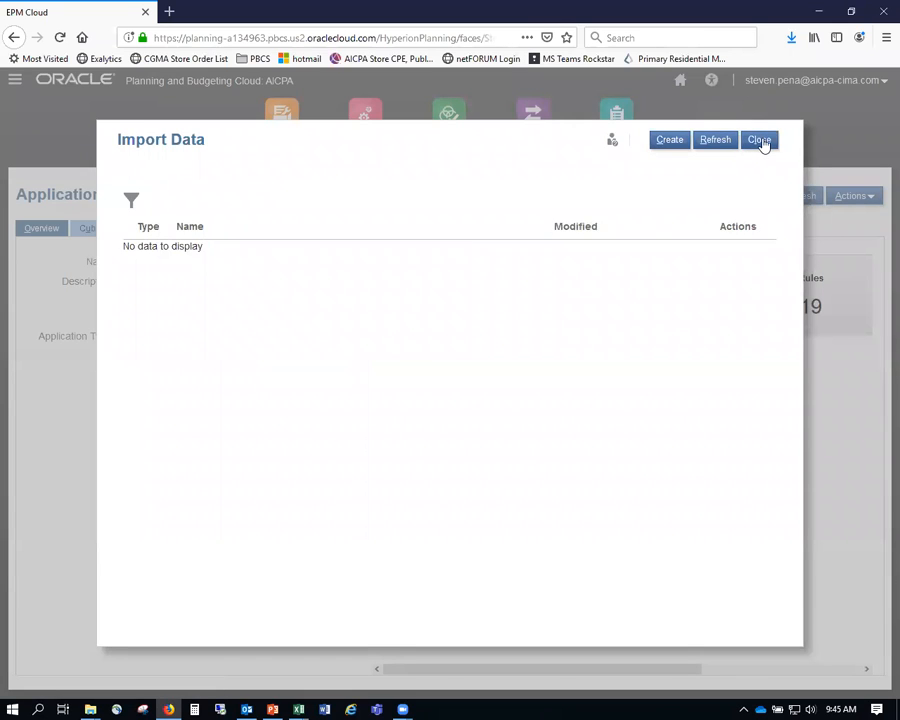
pyautogui.click(760, 141)
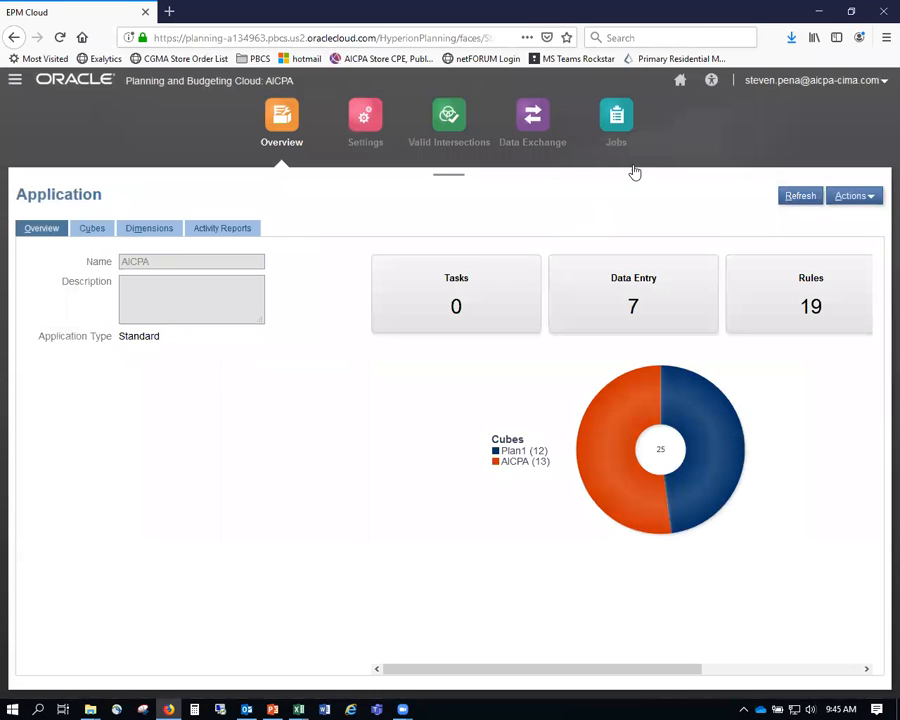
# - Confirm in Jobs that Import Data completed, then bring up the 2019 Results by Month workbook
pyautogui.click(616, 120)
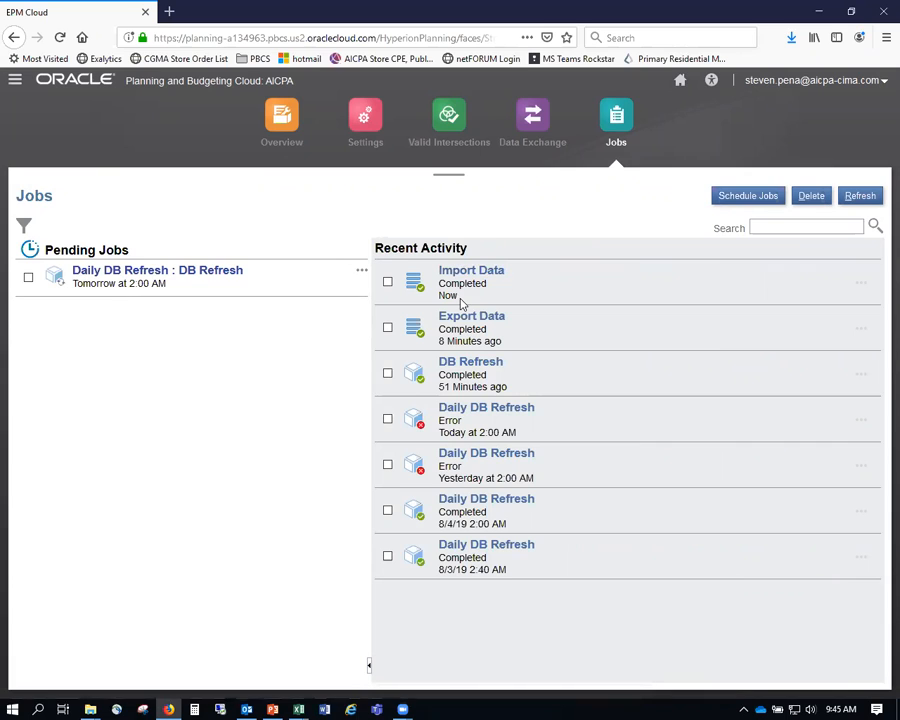
pyautogui.click(257, 145)
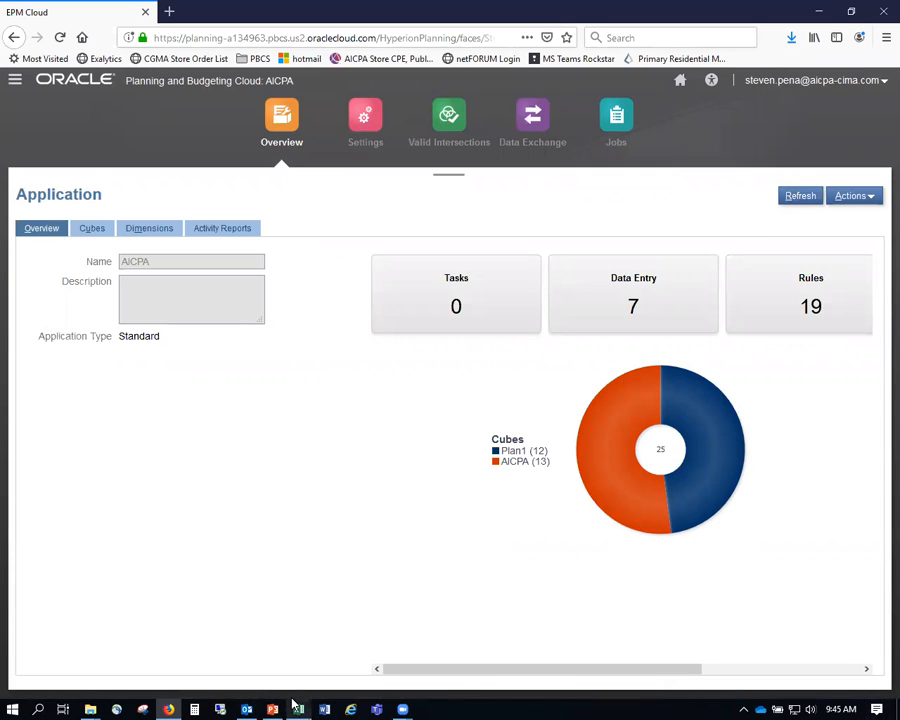
pyautogui.moveTo(292, 699)
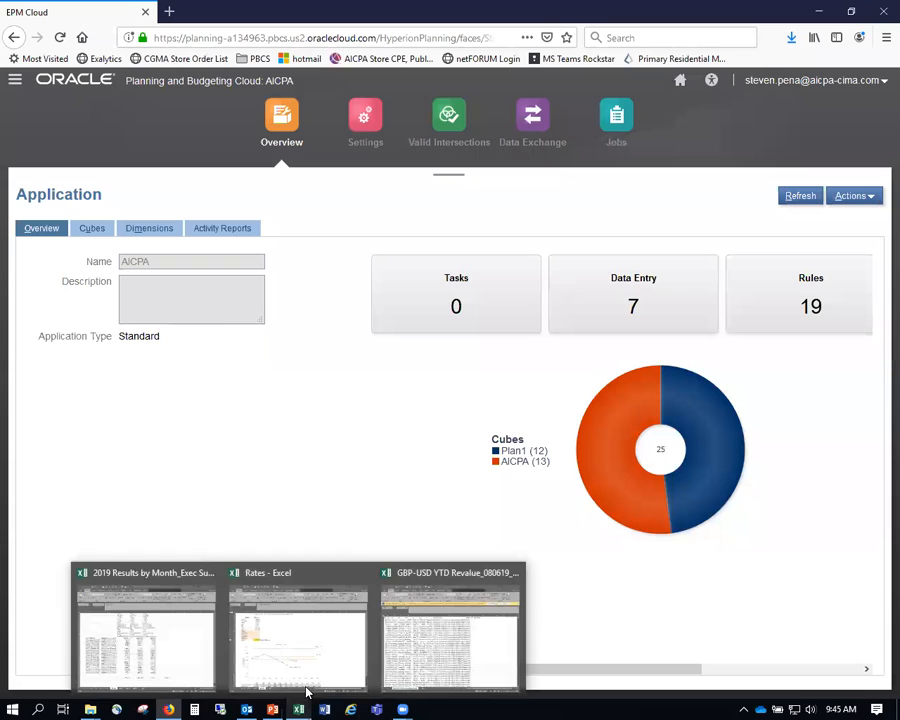
pyautogui.click(155, 643)
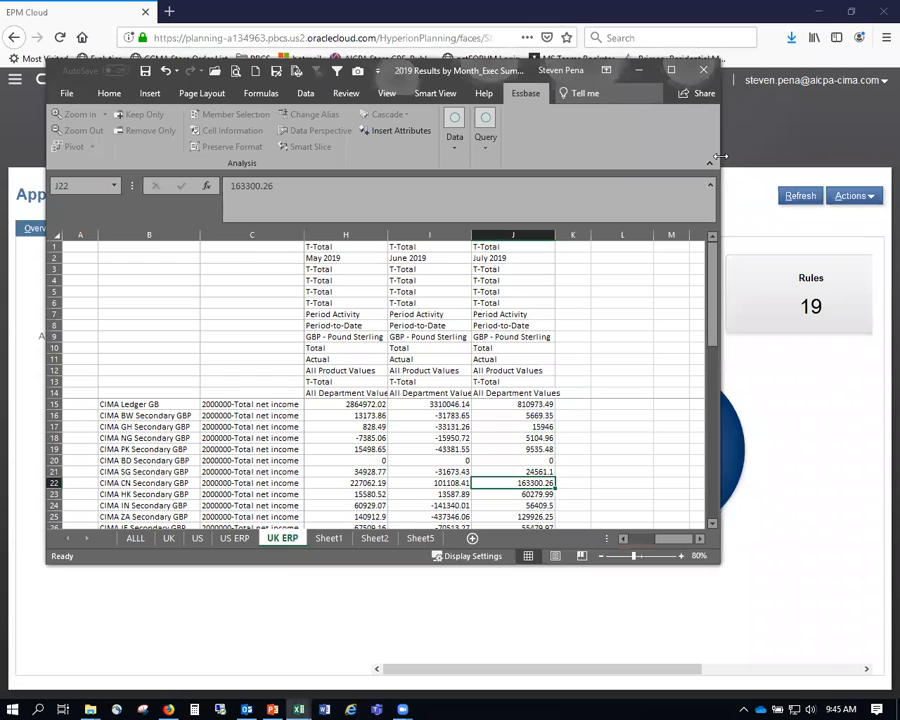
# - Maximise Excel and select the FX Check column V on the UK sheet
pyautogui.moveTo(720, 156); pyautogui.dragTo(895, 156)
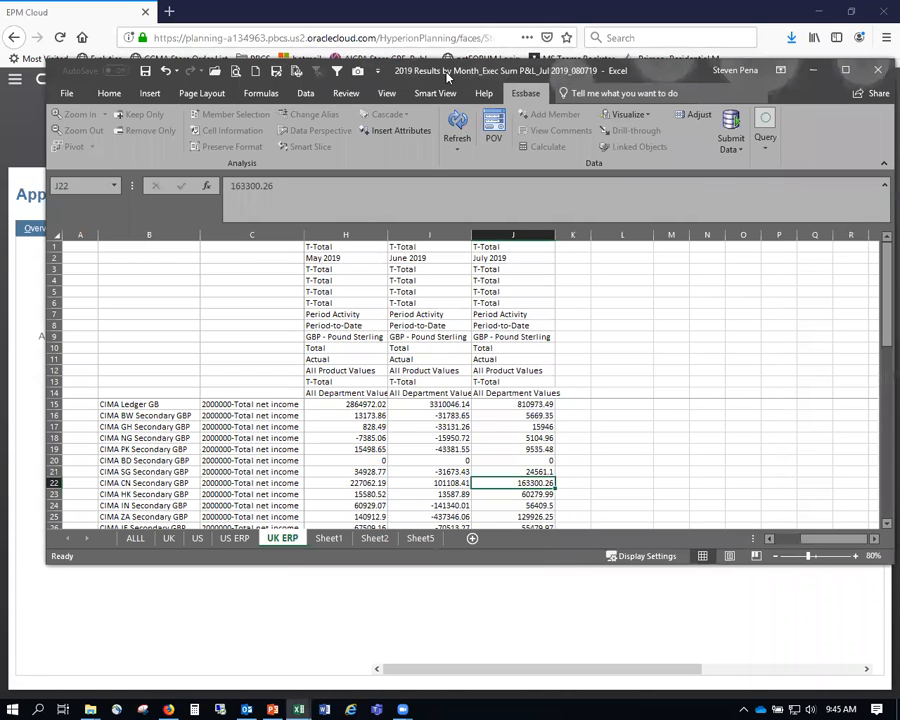
pyautogui.press('super+Up')
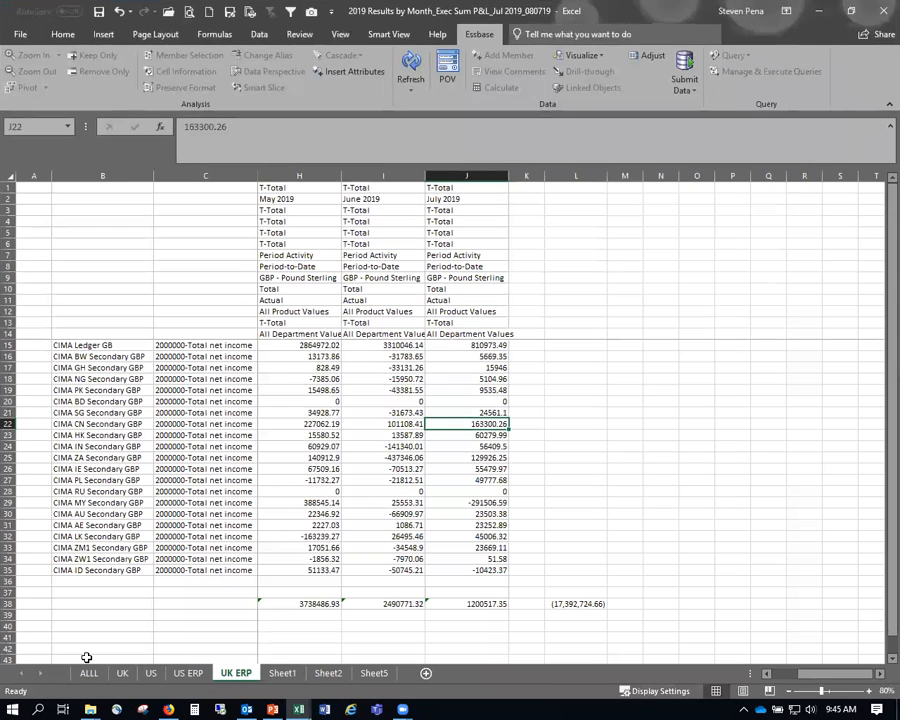
pyautogui.click(122, 673)
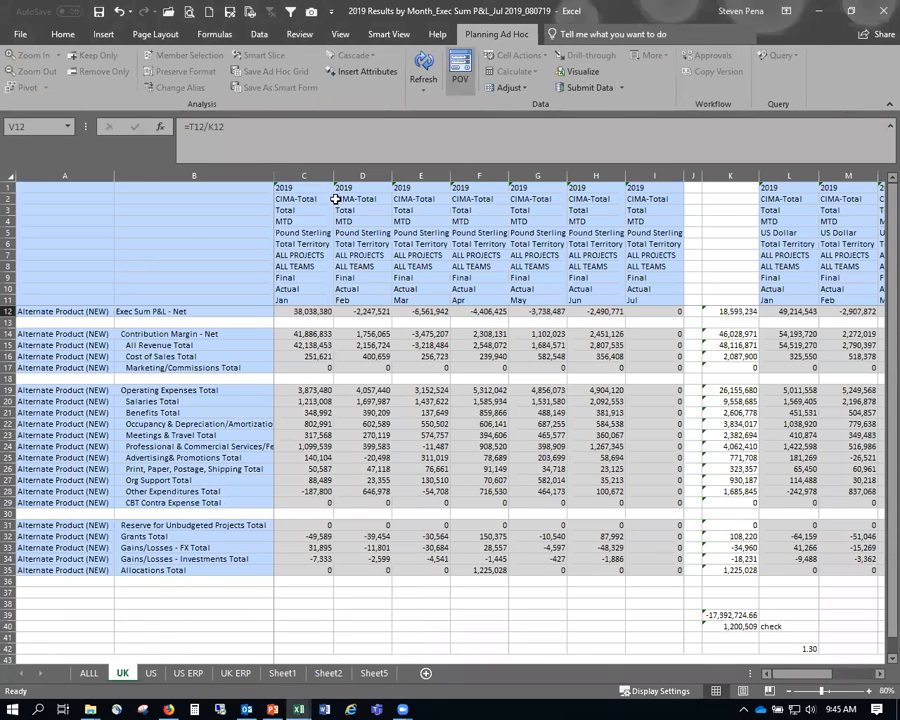
pyautogui.moveTo(807, 675)
pyautogui.mouseDown()
pyautogui.moveTo(855, 677)
pyautogui.moveTo(800, 677)
pyautogui.mouseUp()
pyautogui.moveTo(809, 676); pyautogui.dragTo(863, 677)
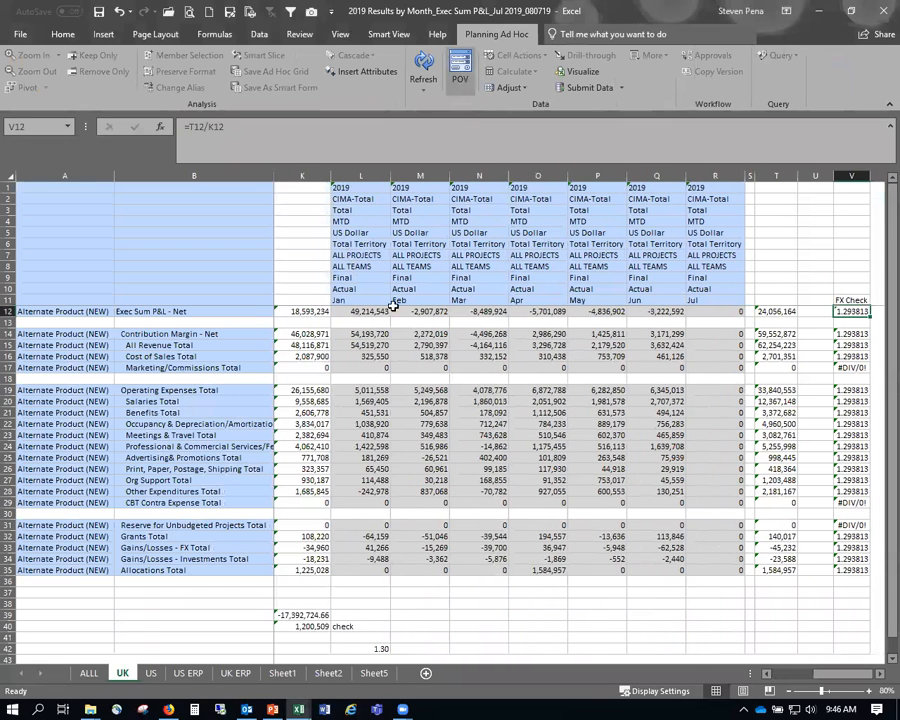
pyautogui.click(851, 176)
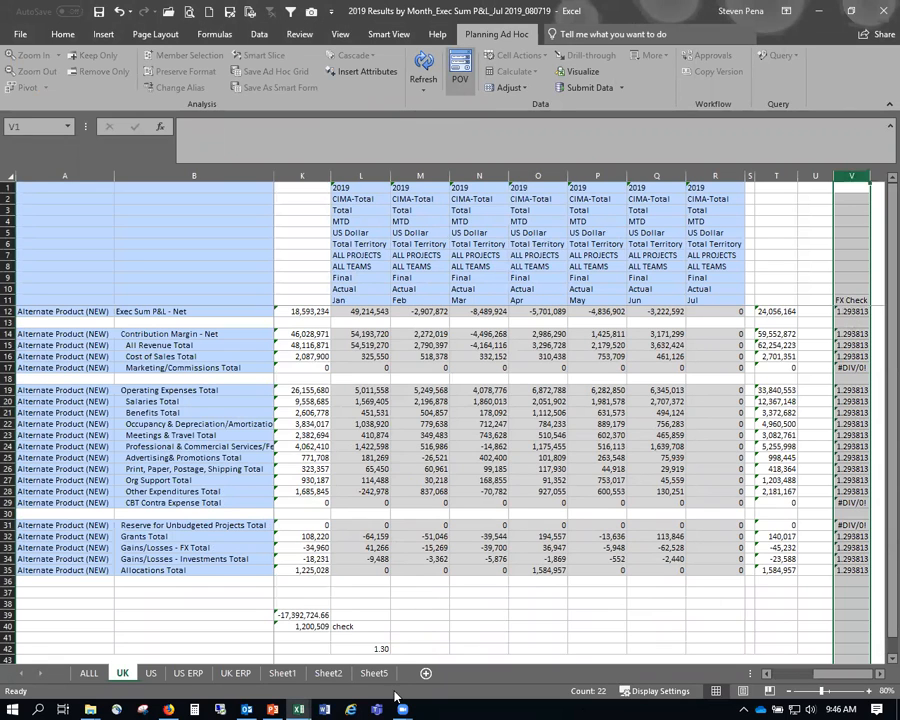
pyautogui.hotkey('alt', 'Tab')
pyautogui.hotkey('alt', 'Tab')
pyautogui.hotkey('alt', 'Tab')
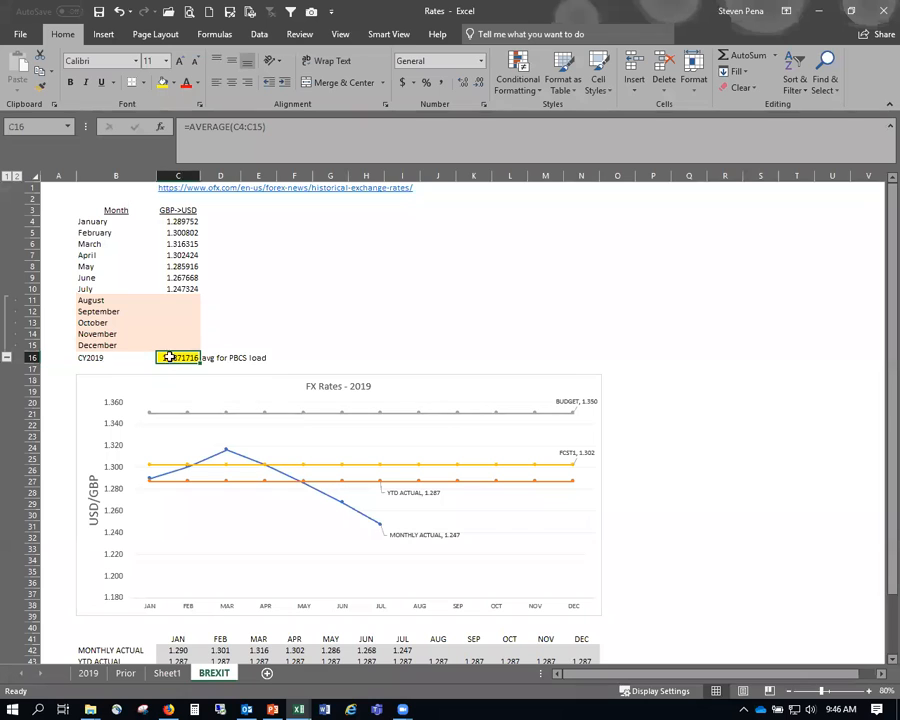
# - Paste the Rates C16 average rate 1.2871716 as a value into V39 and widen column V
pyautogui.hotkey('ctrl', 'c')
pyautogui.hotkey('alt', 'Tab')
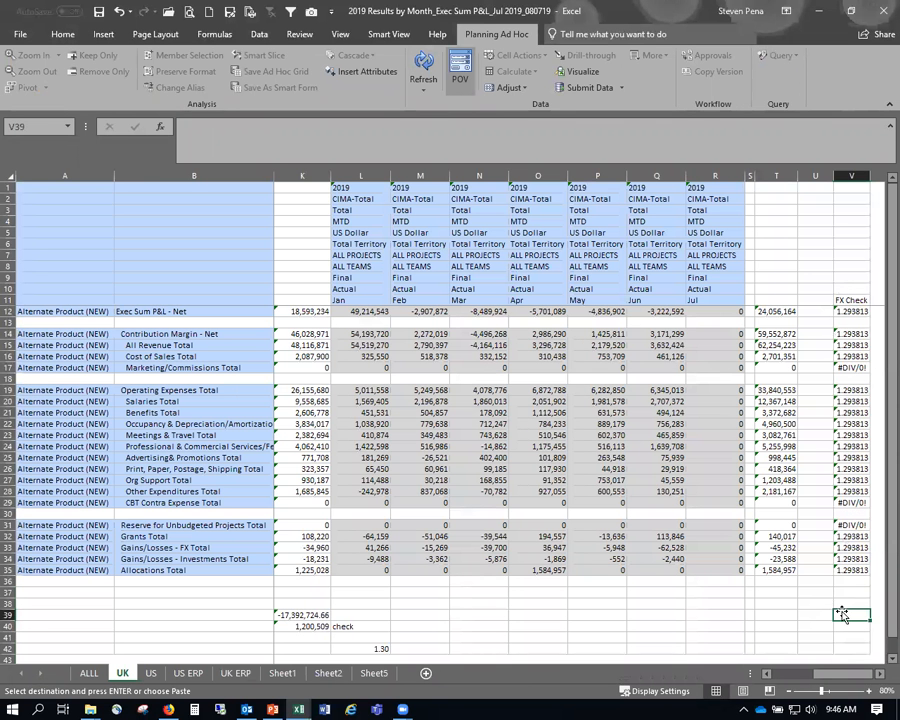
pyautogui.rightClick(843, 614)
pyautogui.click(700, 374)
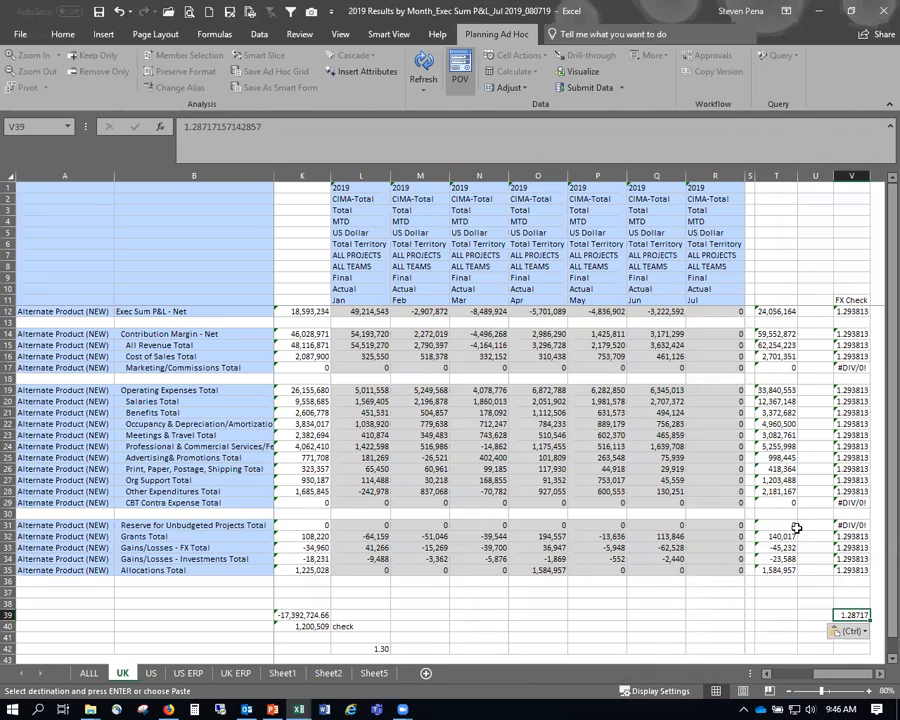
pyautogui.moveTo(870, 176); pyautogui.dragTo(877, 176)
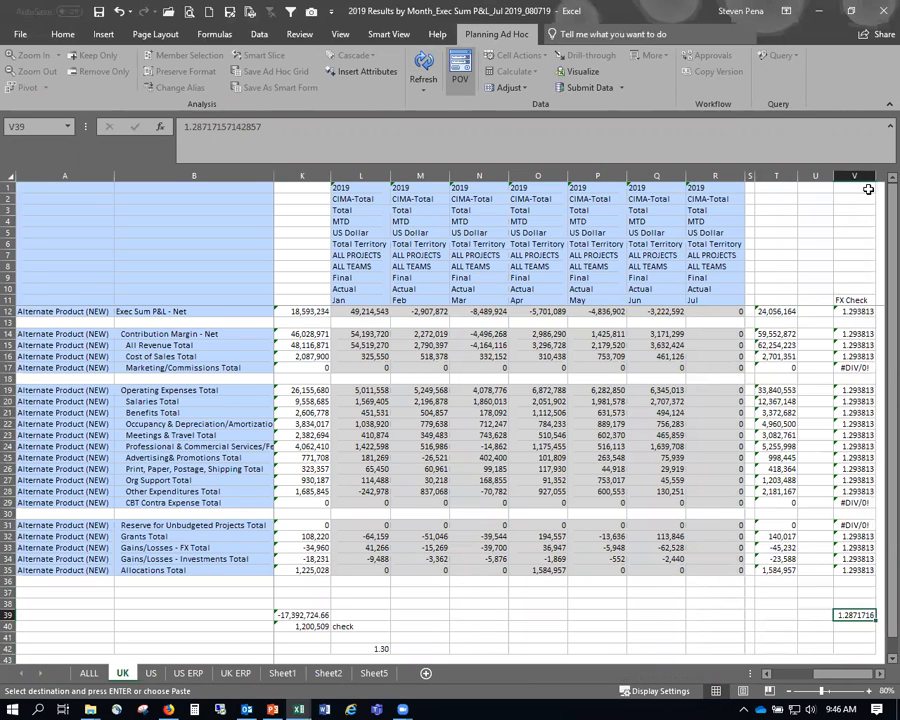
pyautogui.moveTo(830, 676); pyautogui.dragTo(783, 684)
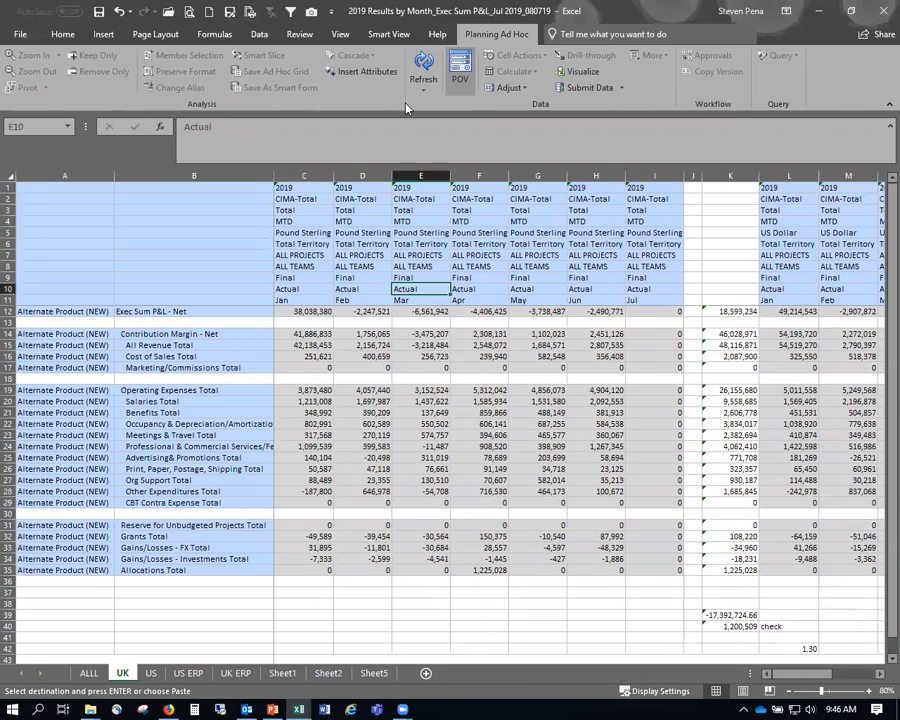
# - Connect to the AICPA application through a private Planning server connection in Smart View
pyautogui.click(389, 34)
pyautogui.click(18, 66)
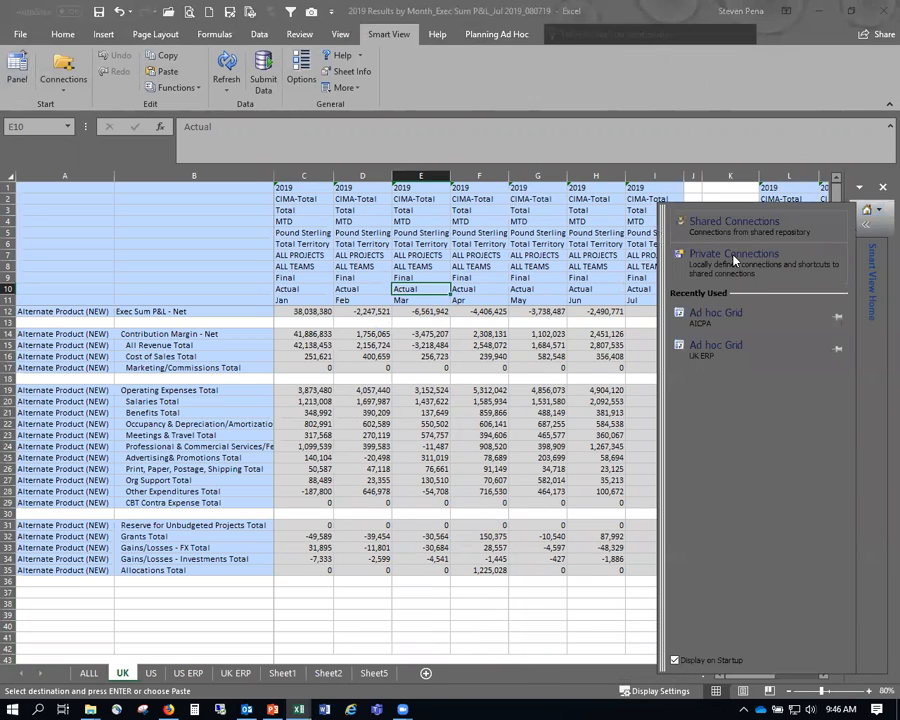
pyautogui.click(720, 262)
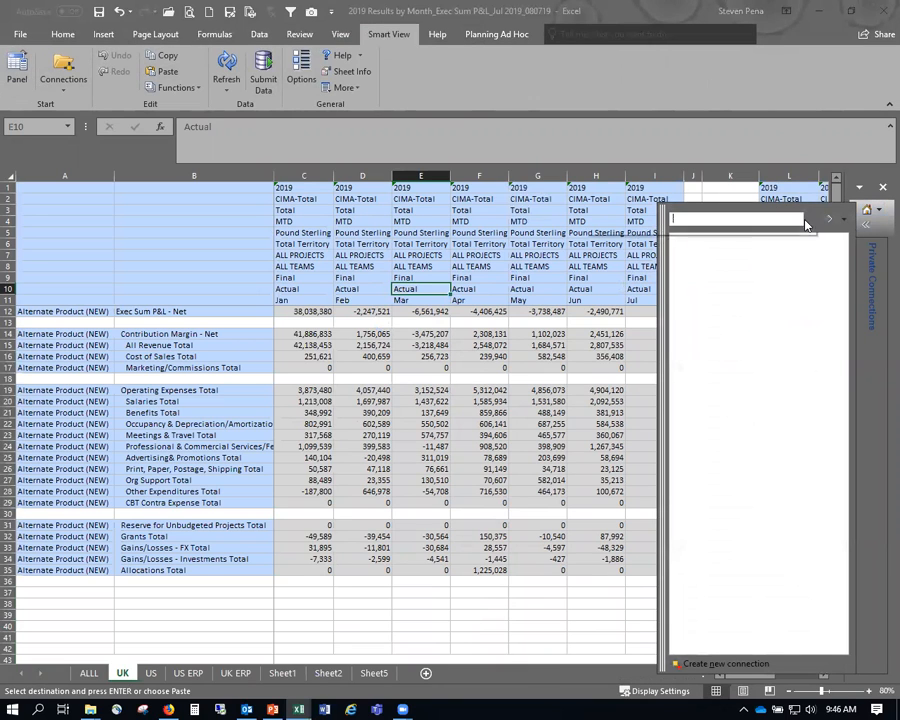
pyautogui.click(808, 219)
pyautogui.click(655, 277)
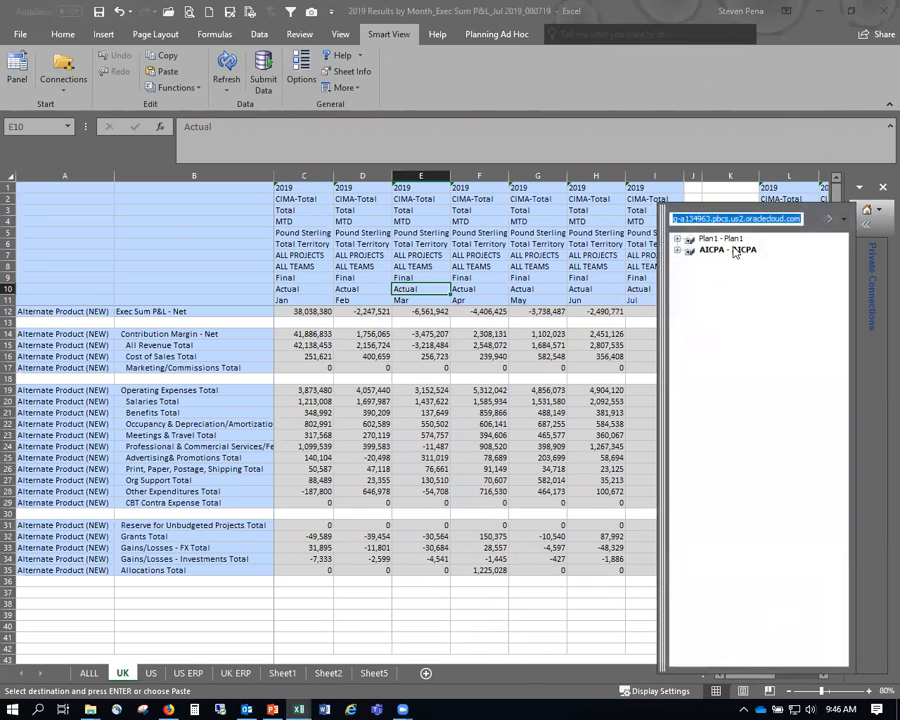
pyautogui.click(730, 250)
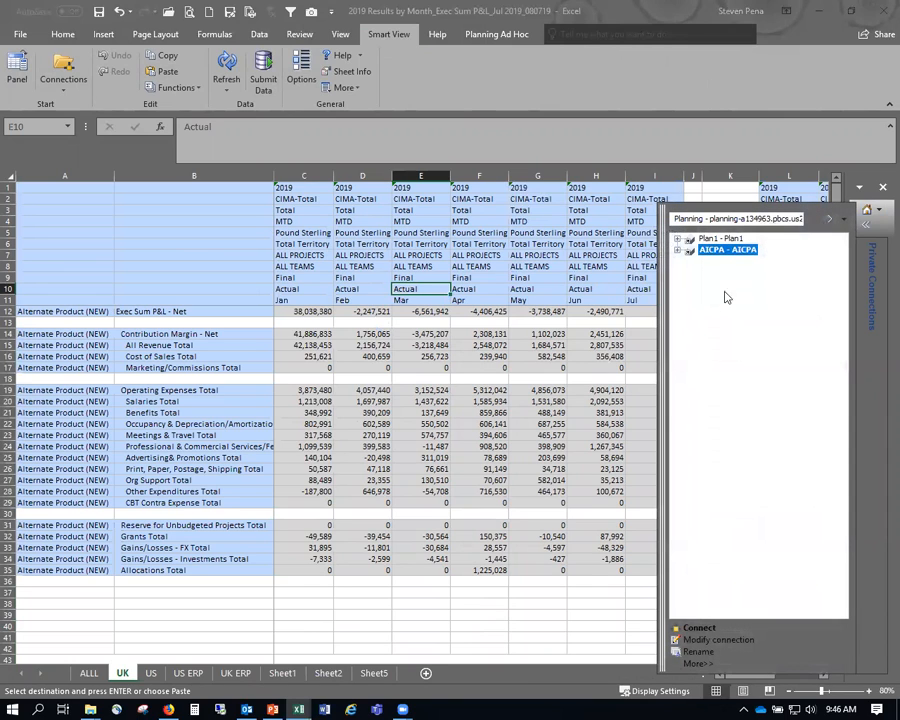
pyautogui.click(700, 628)
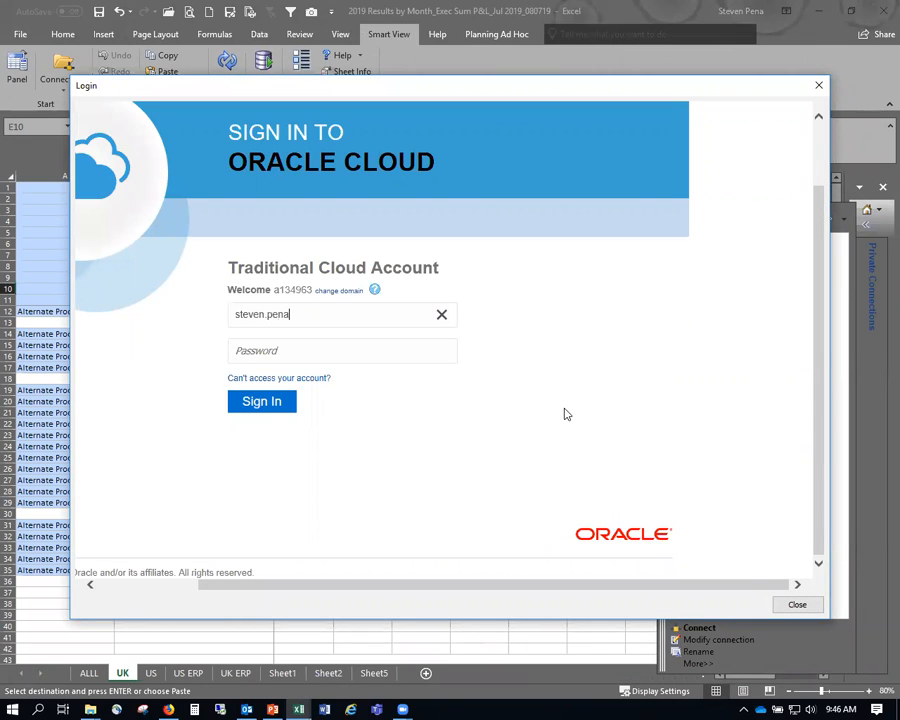
# - Sign in to Oracle Cloud with the user's e-mail and password, then collapse the connection panel
pyautogui.press('Tab')
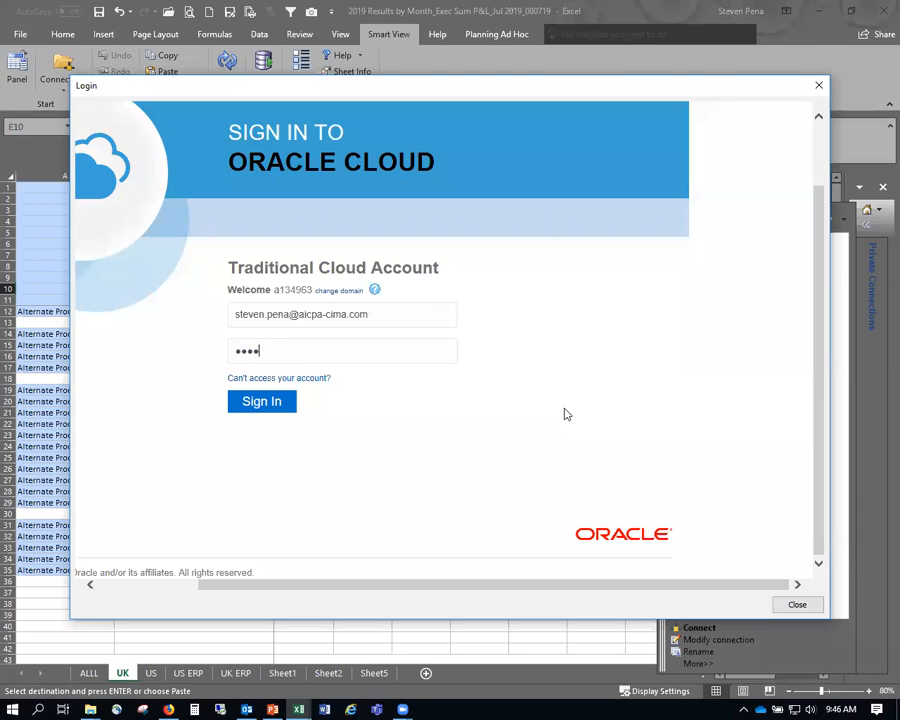
pyautogui.press('Return')
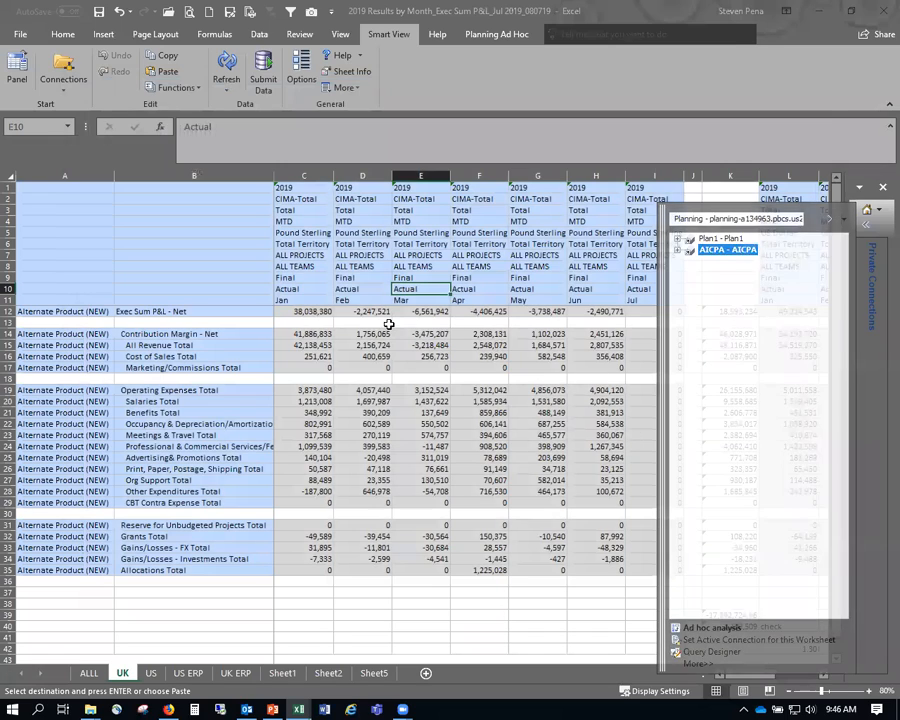
pyautogui.click(388, 323)
pyautogui.click(822, 674)
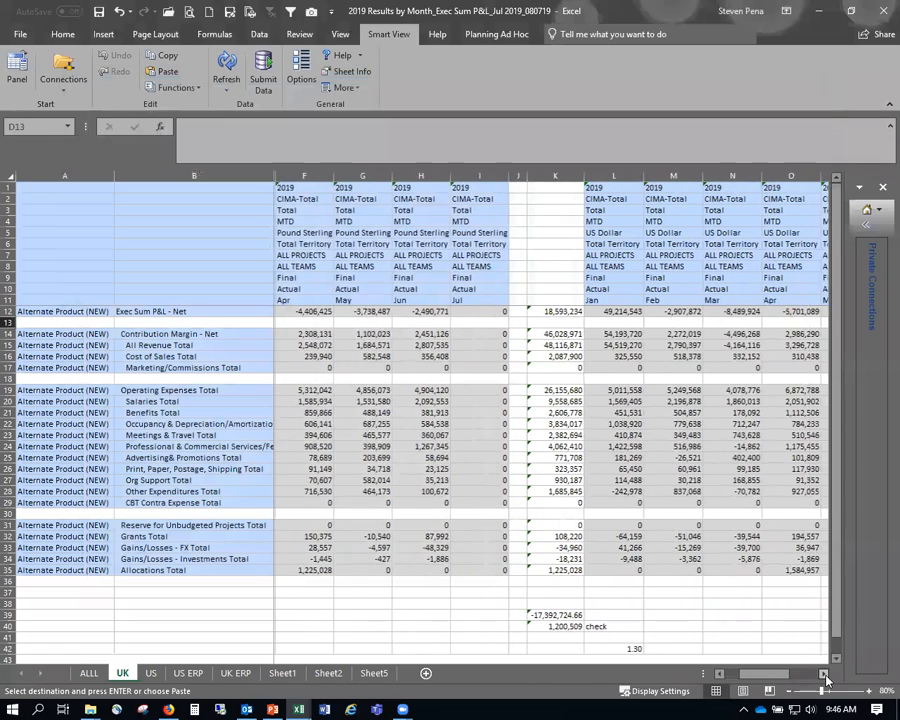
# - Inspect the V12 FX check formula (=T12/K12) and increase V39's displayed decimals
pyautogui.click(226, 66)
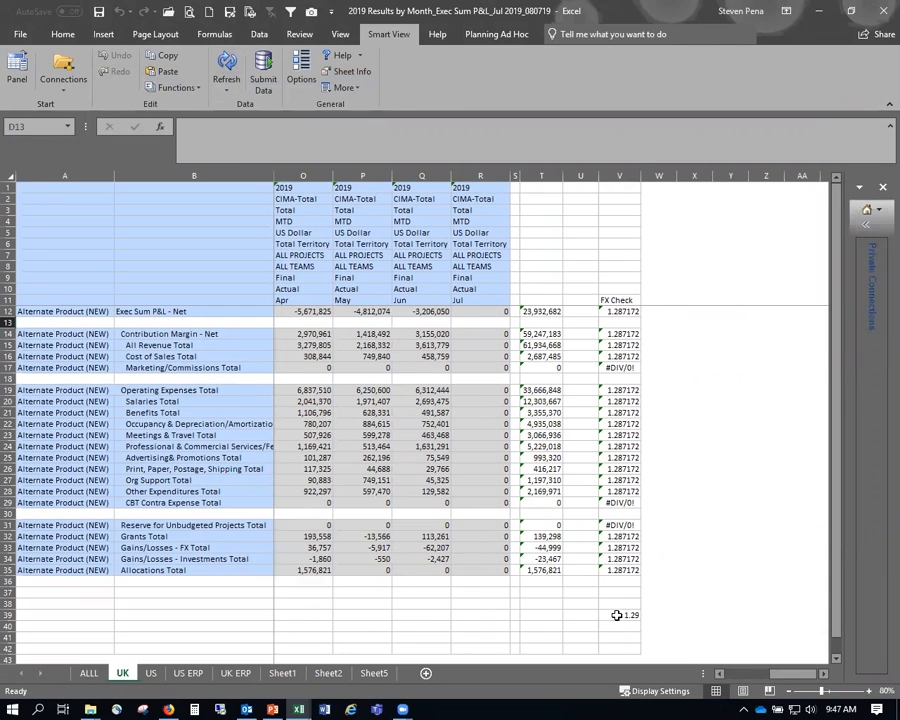
pyautogui.click(624, 311)
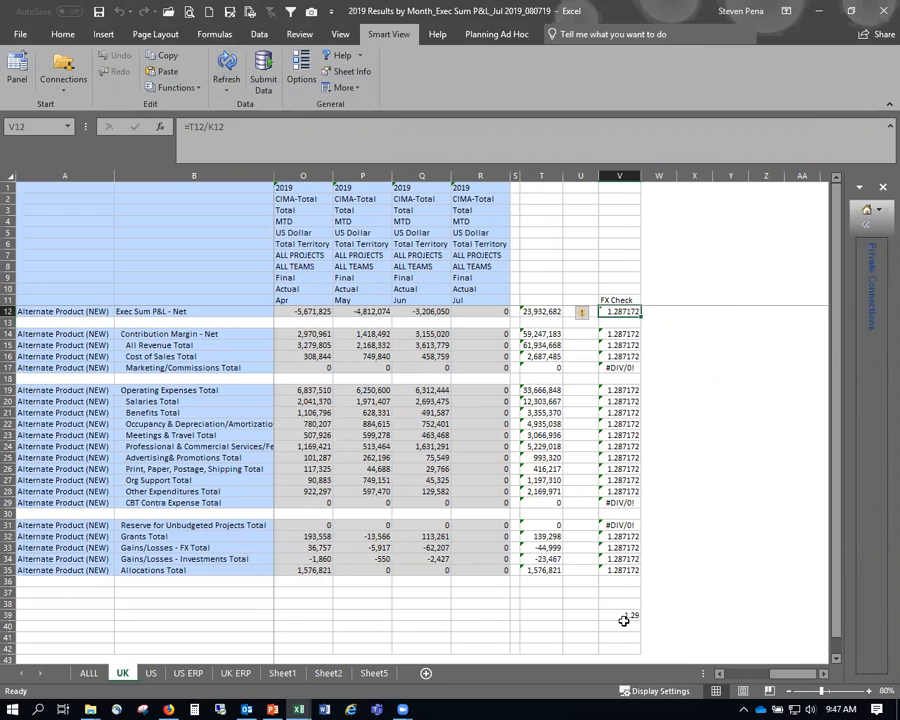
pyautogui.click(624, 618)
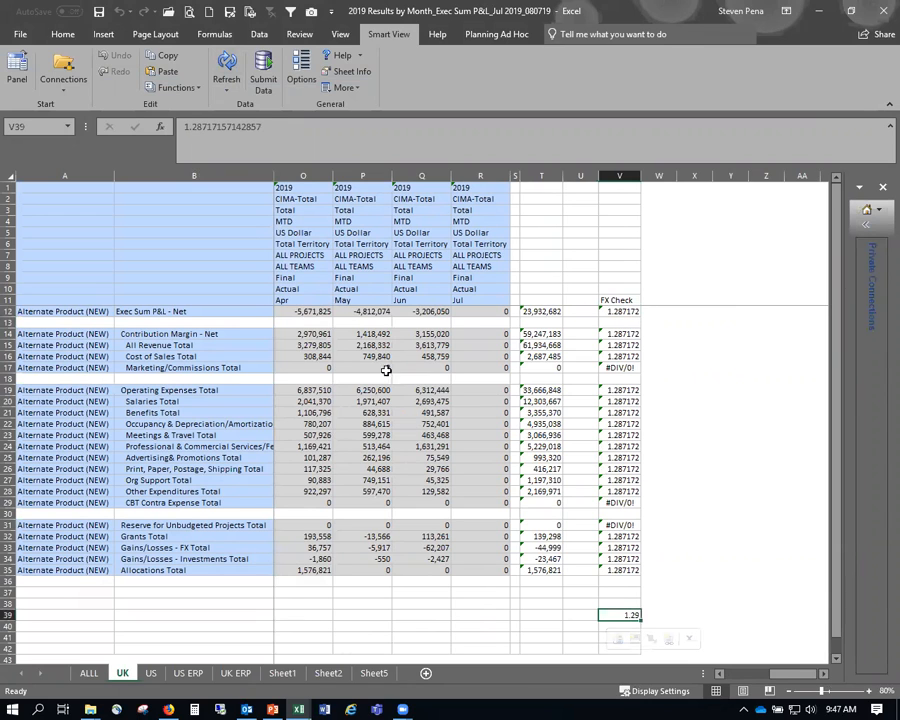
pyautogui.click(62, 34)
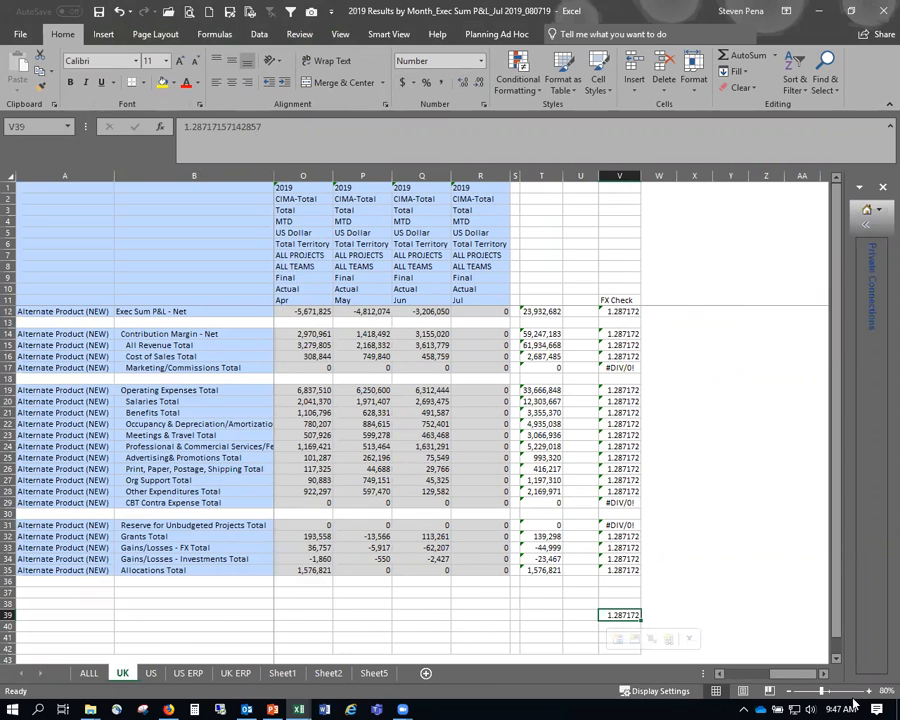
# - Select the Jul US Dollar column R and Jul Pound Sterling column I for comparison
pyautogui.click(480, 177)
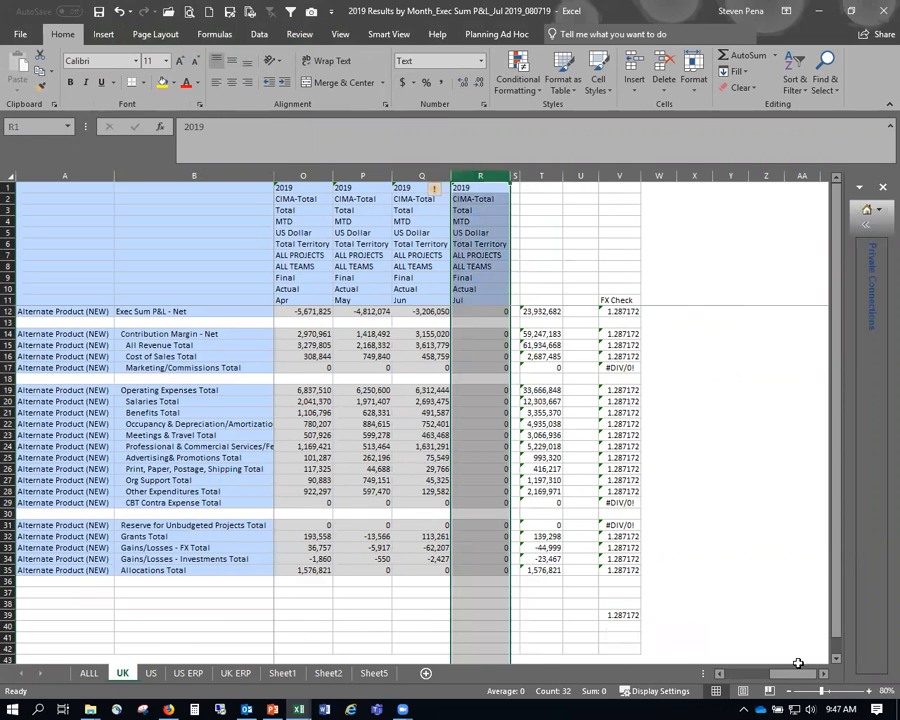
pyautogui.moveTo(768, 675); pyautogui.dragTo(722, 675)
pyautogui.click(651, 176)
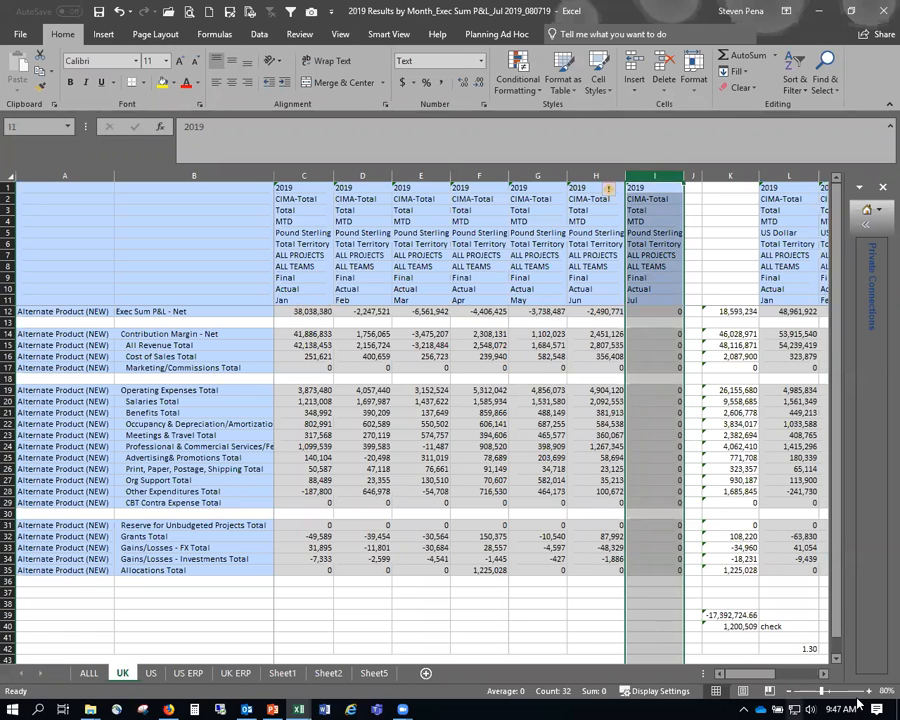
pyautogui.moveTo(768, 685); pyautogui.dragTo(803, 685)
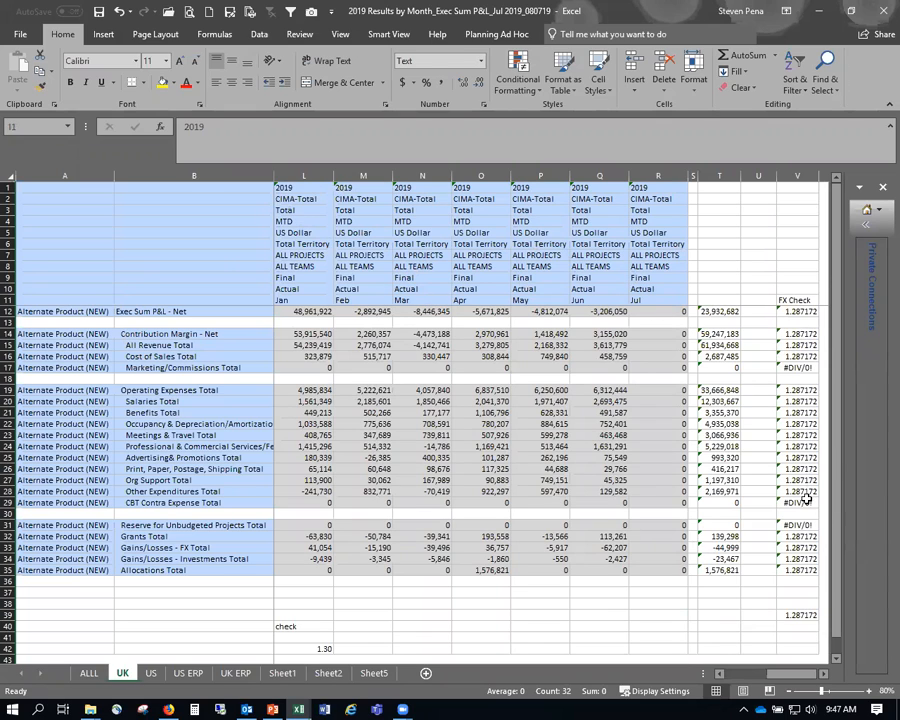
# - Set up a new import of GBP-USD YTD Revalue_080619.csv with Include Metadata unchecked
pyautogui.click(168, 709)
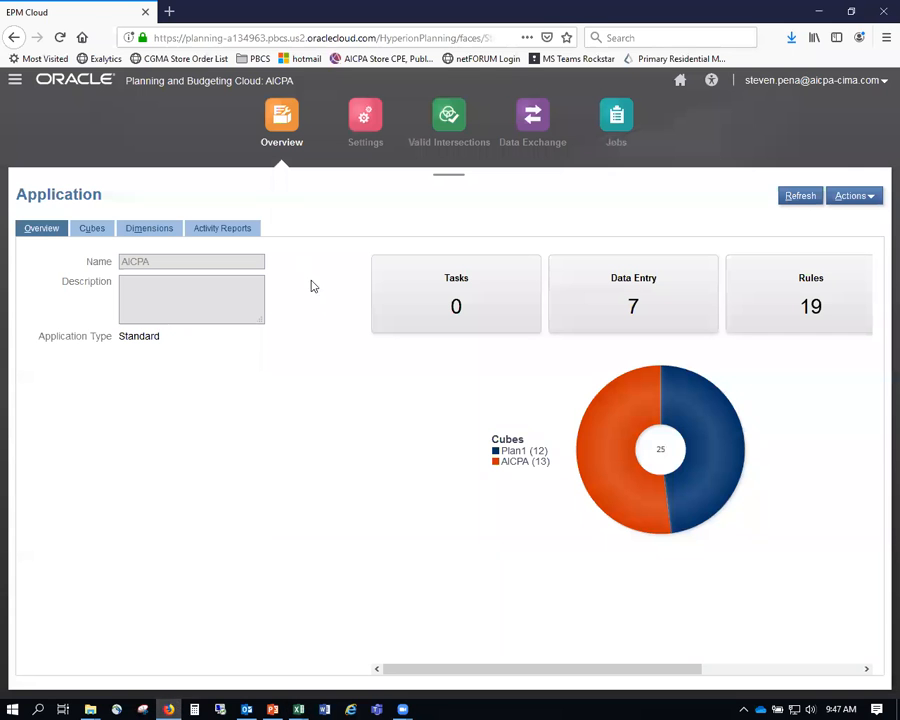
pyautogui.click(855, 199)
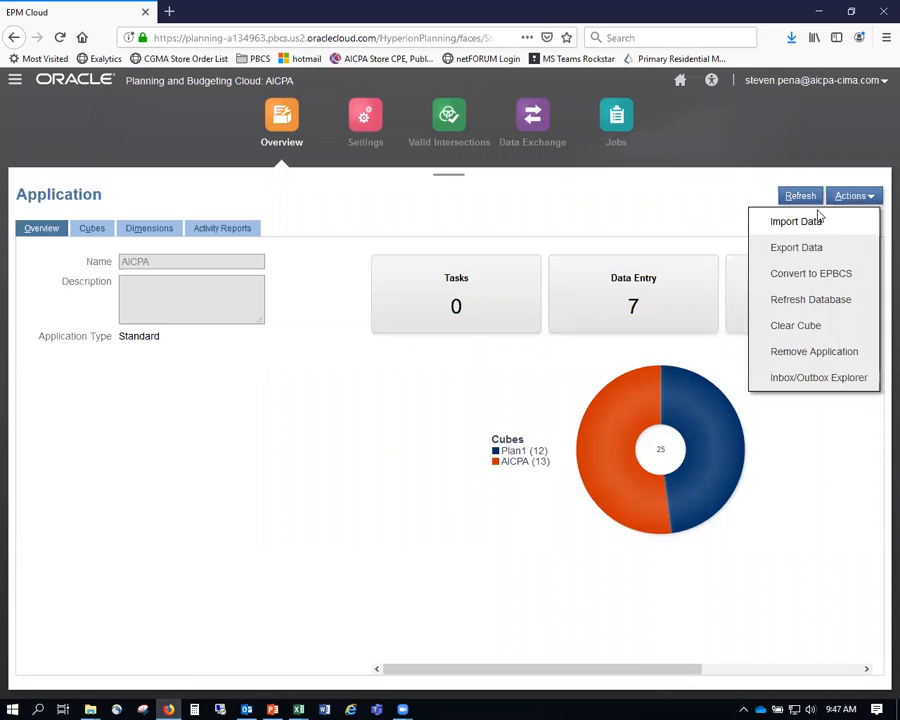
pyautogui.click(796, 222)
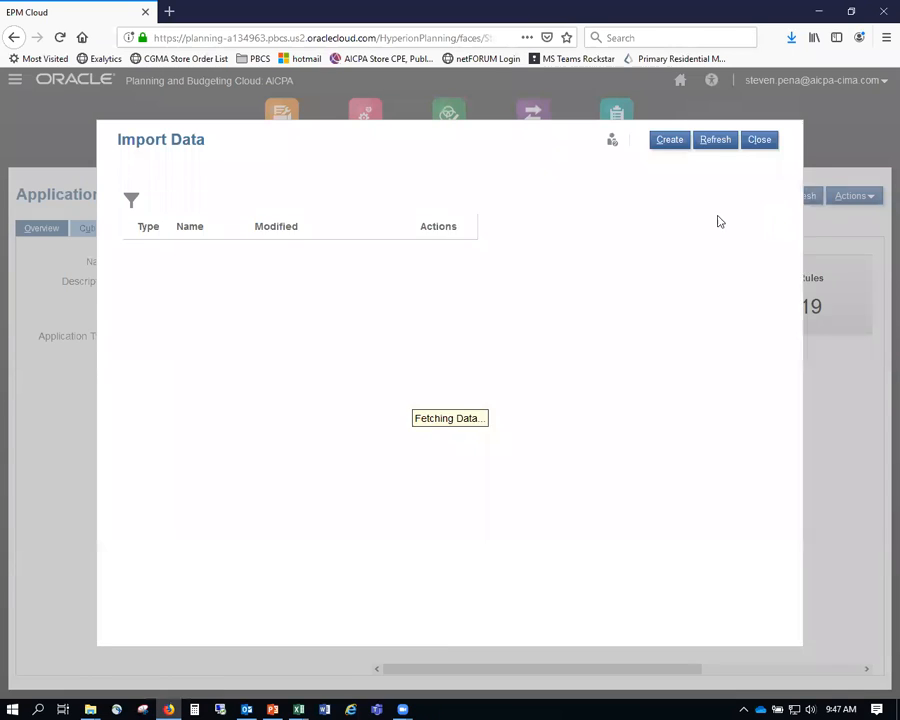
pyautogui.click(676, 146)
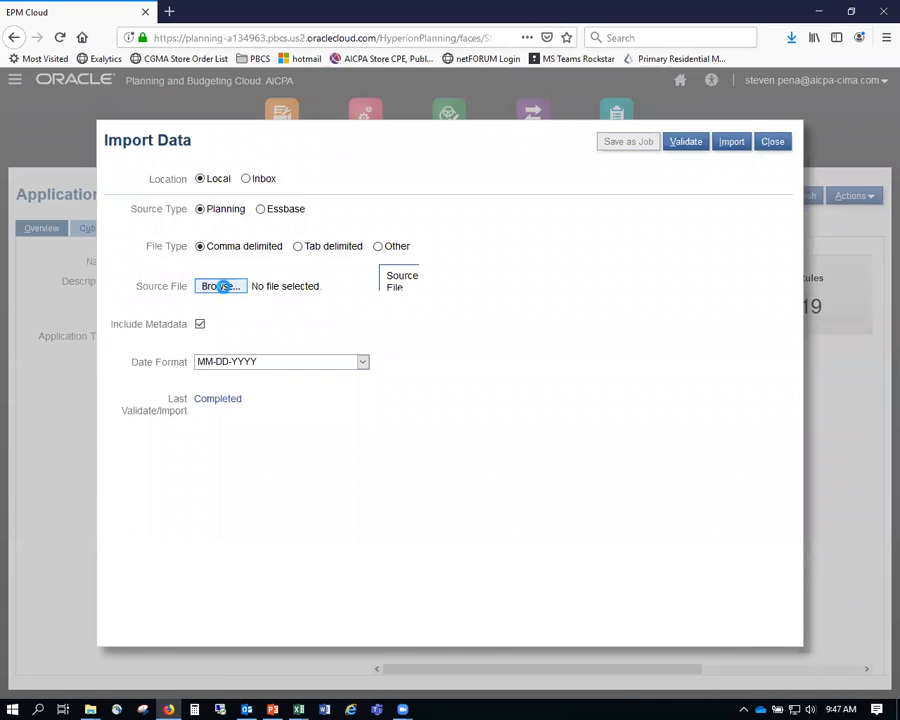
pyautogui.click(220, 287)
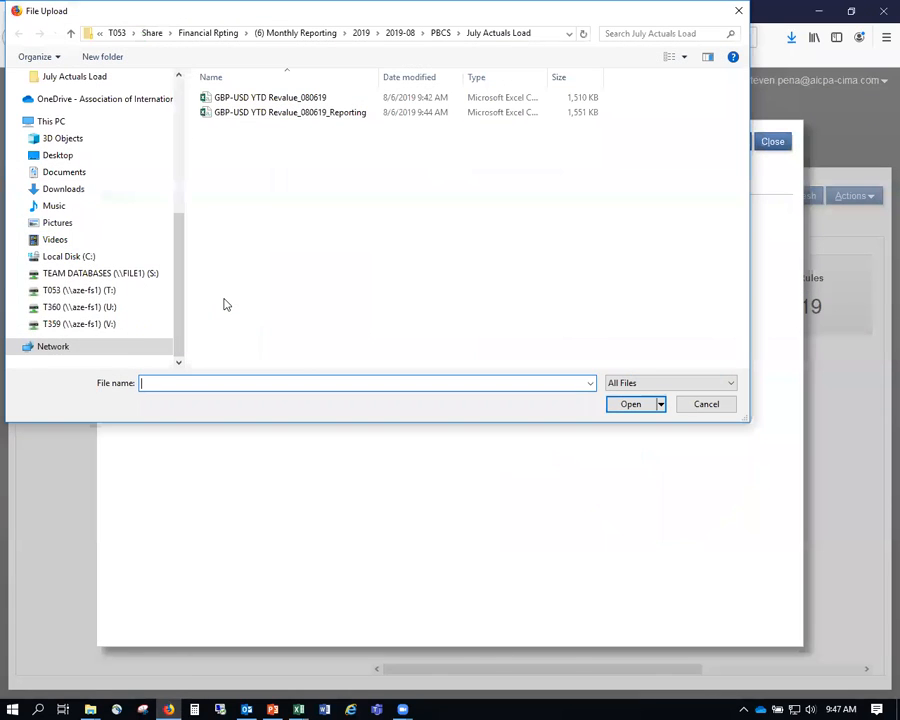
pyautogui.doubleClick(292, 100)
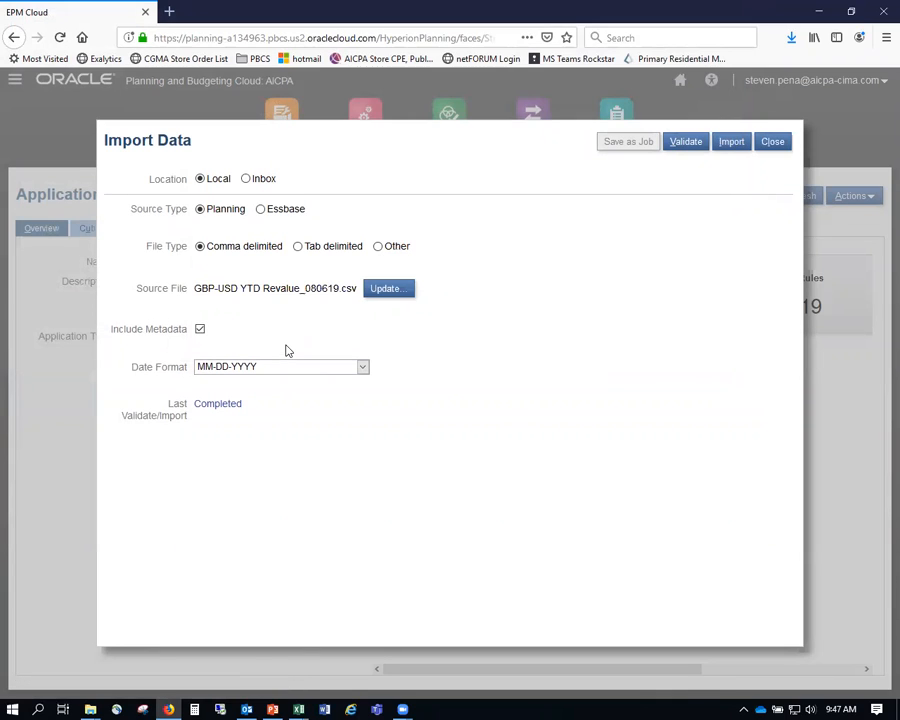
pyautogui.click(199, 330)
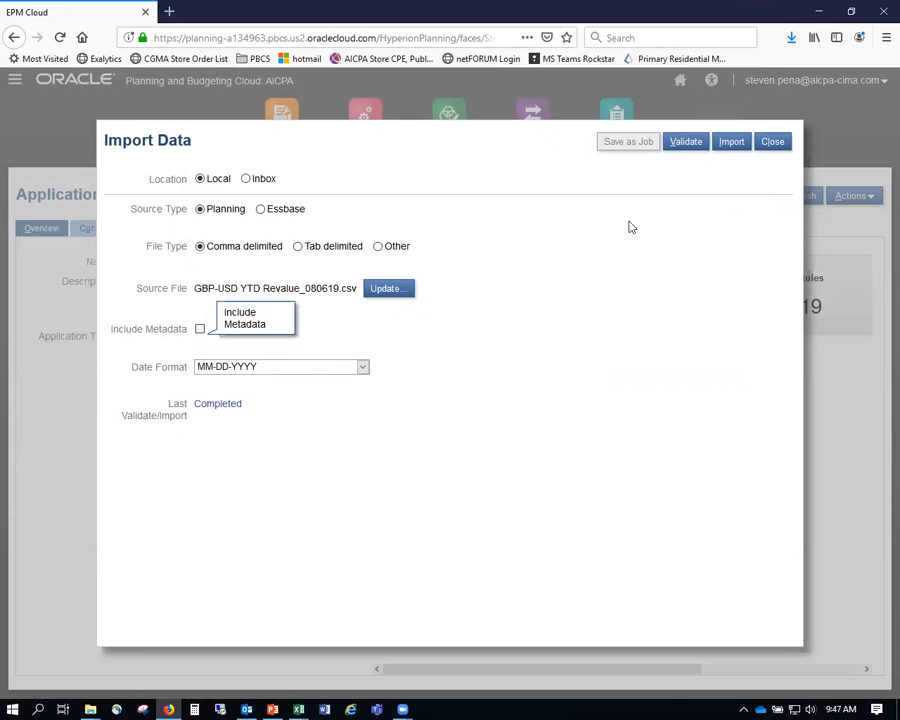
# - Run the revalue file import and check in Jobs that Import Data is processing
pyautogui.click(733, 143)
pyautogui.click(543, 241)
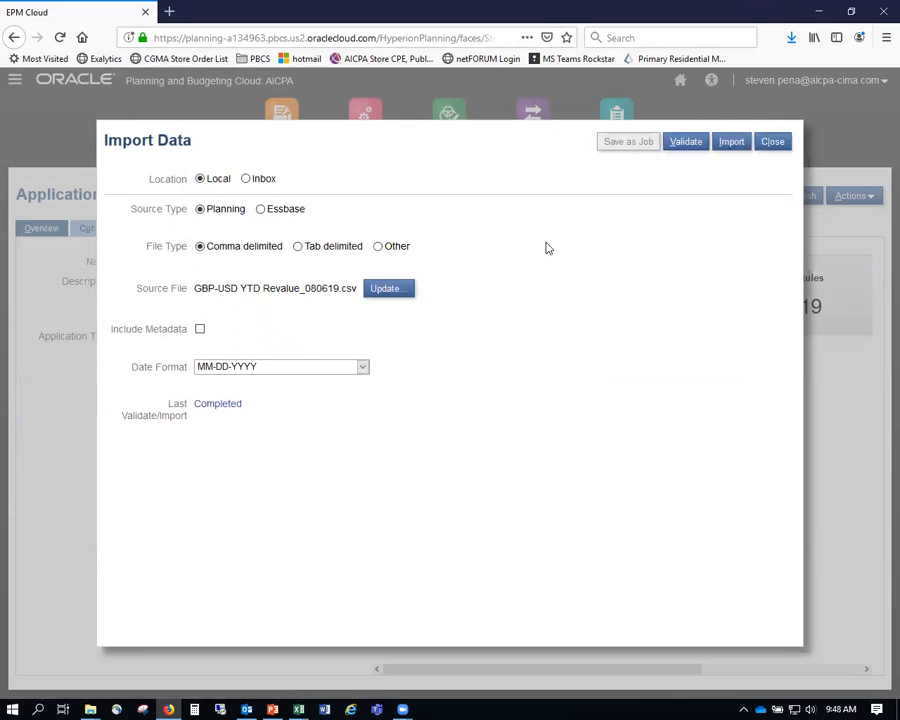
pyautogui.click(781, 146)
pyautogui.click(760, 143)
pyautogui.click(620, 117)
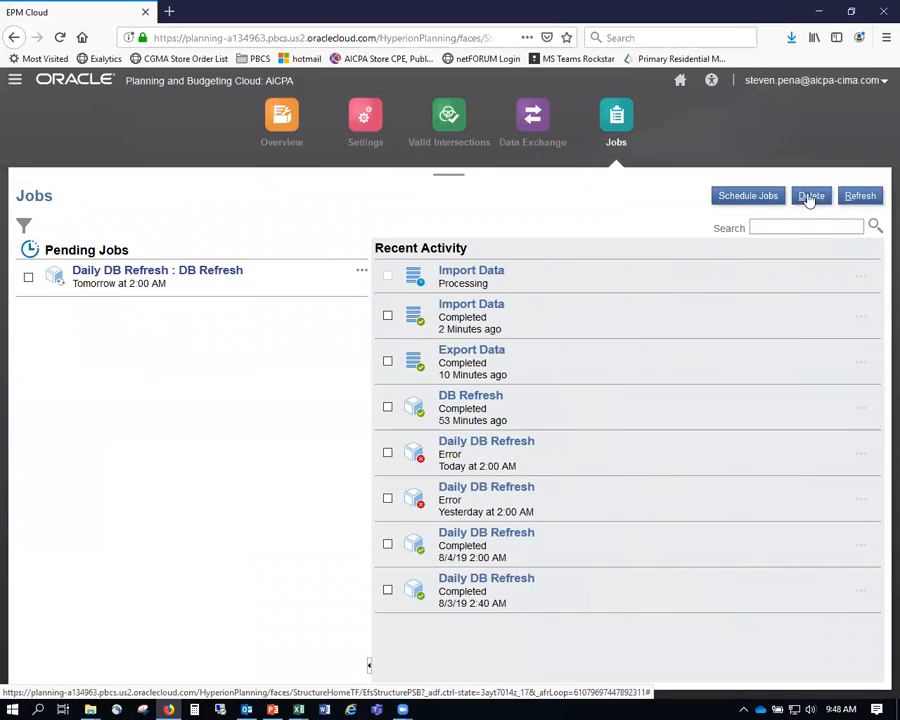
pyautogui.click(283, 120)
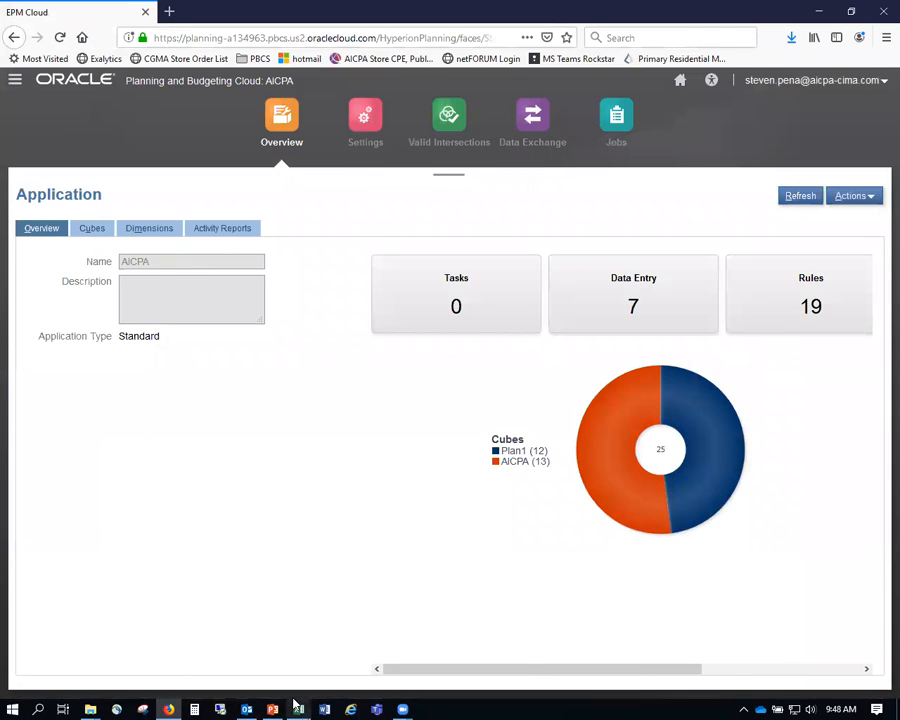
# - Bring the 2019 Results by Month workbook, then the Revaluing prior period FX presentation, to the front
pyautogui.moveTo(298, 707)
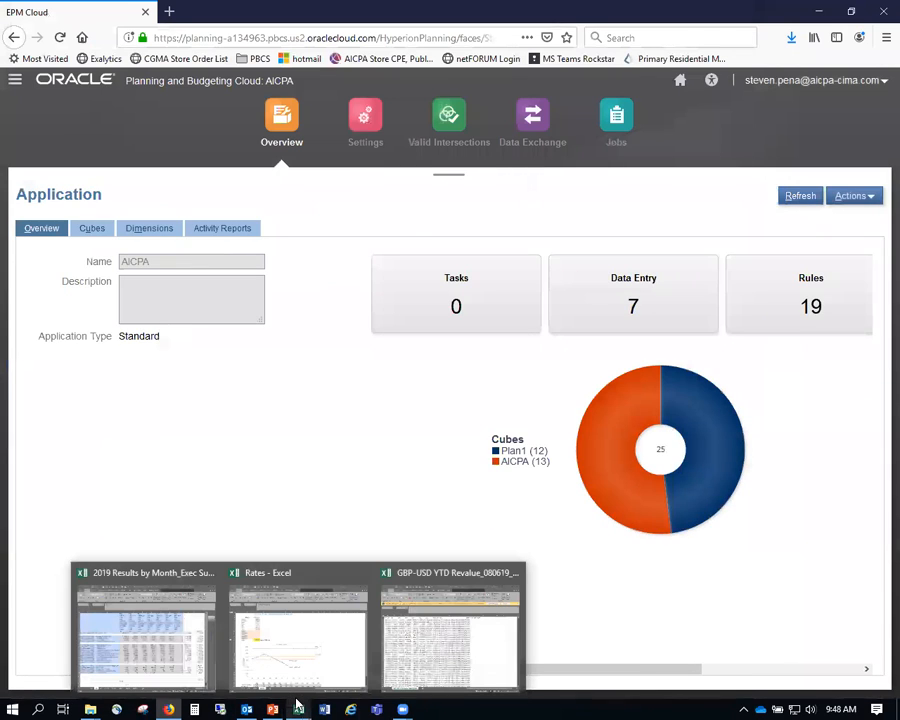
pyautogui.click(160, 598)
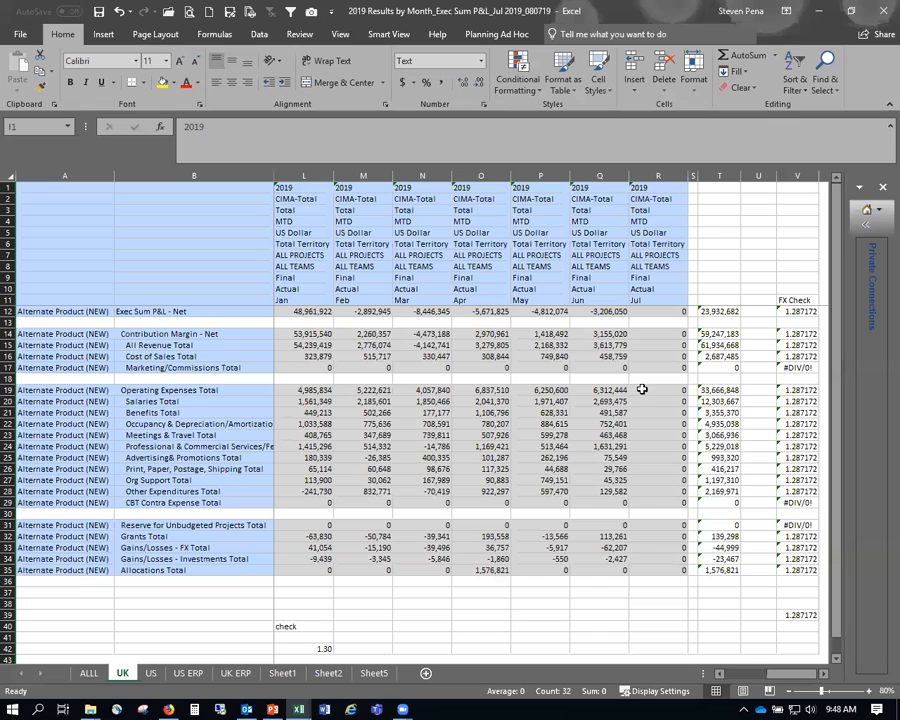
pyautogui.moveTo(267, 705)
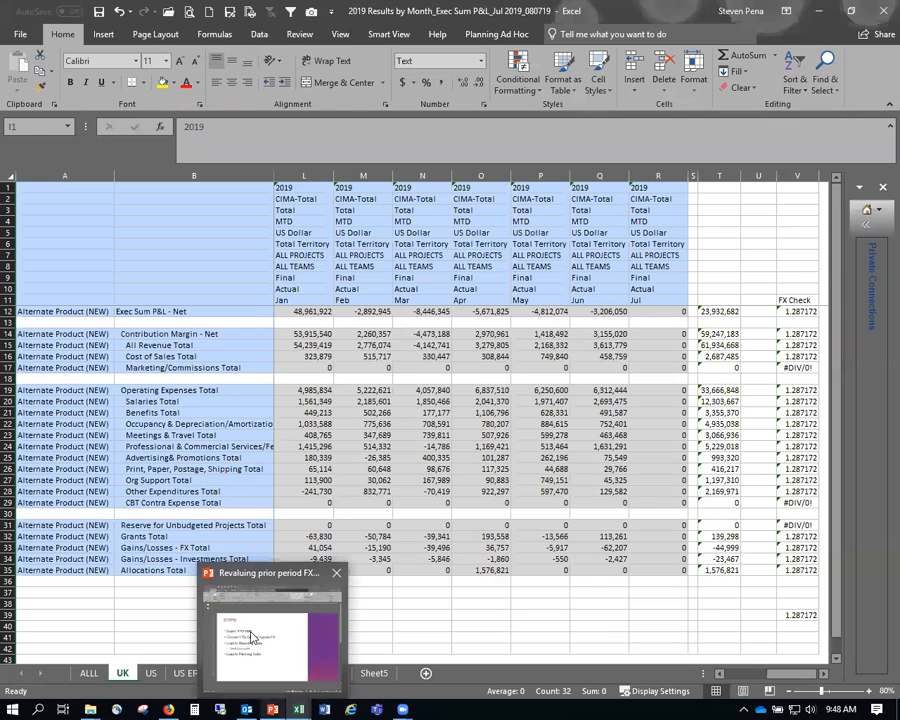
pyautogui.click(270, 610)
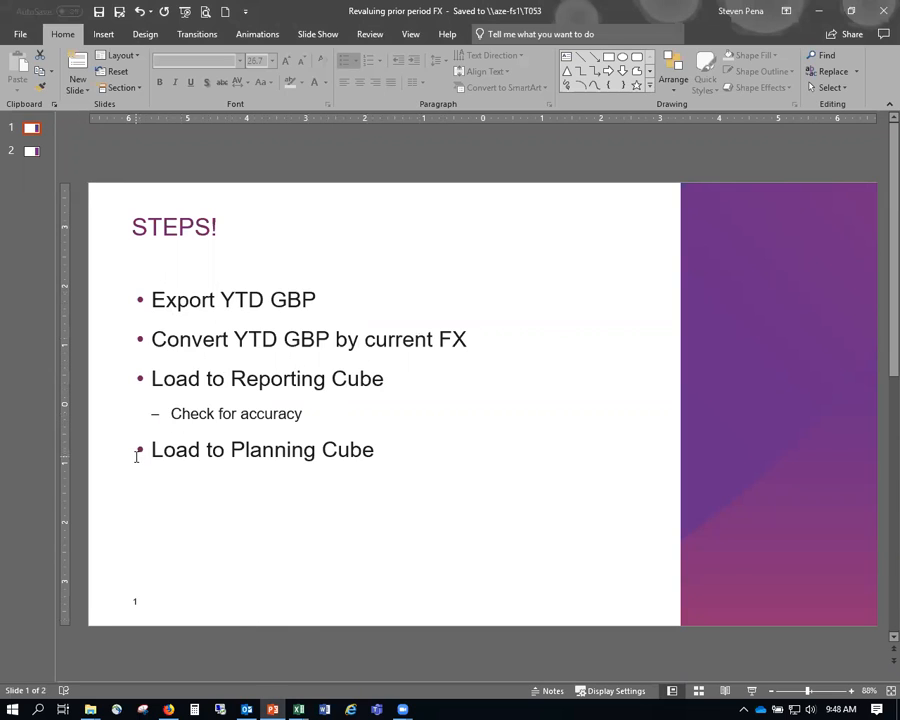
# - View slide 2, then return to the STEPS! slide listing export, convert and load steps
pyautogui.click(32, 152)
pyautogui.click(25, 131)
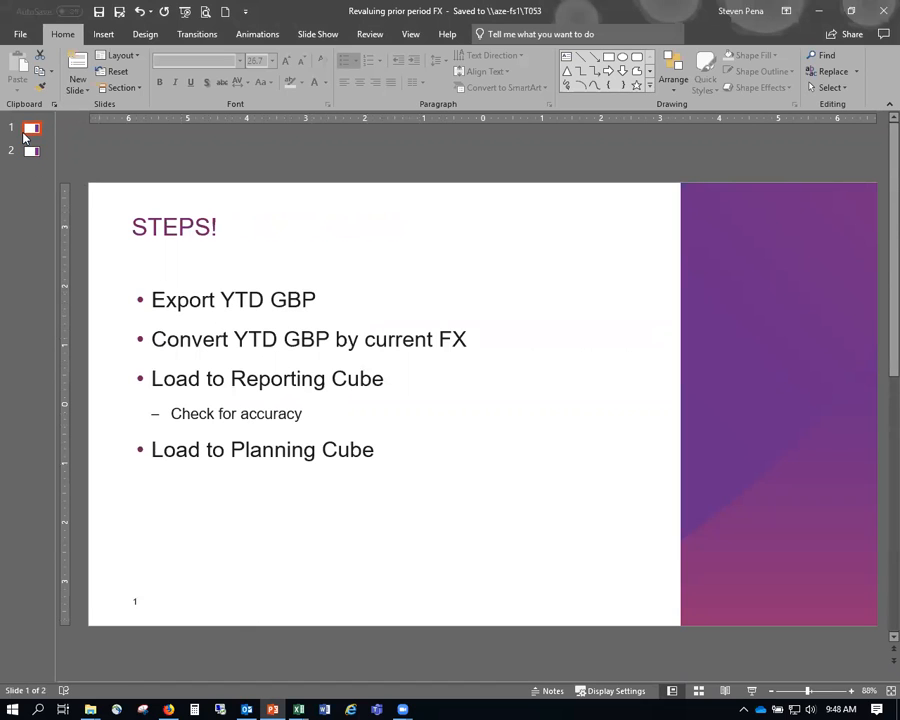